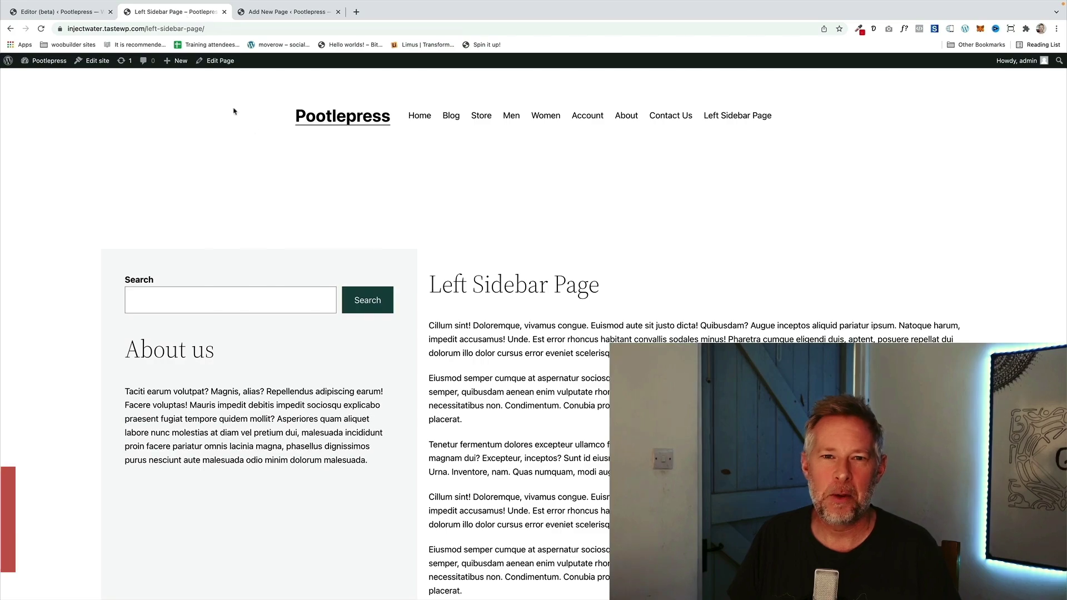
Examine the page and sidebar layouts of the Left Sidebar Page and the About page on the live site
{"action": "scroll", "coordinate": [605, 303], "scroll_direction": "down", "scroll_amount": 3}
{"action": "scroll", "coordinate": [606, 305], "scroll_direction": "down", "scroll_amount": 10}
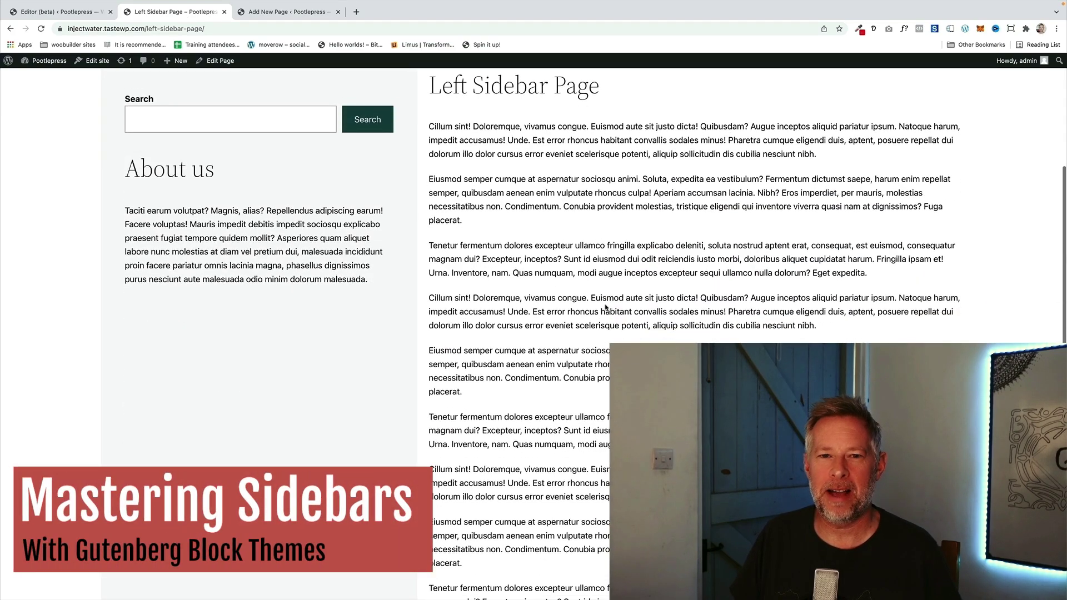
{"action": "scroll", "coordinate": [606, 307], "scroll_direction": "up", "scroll_amount": 15}
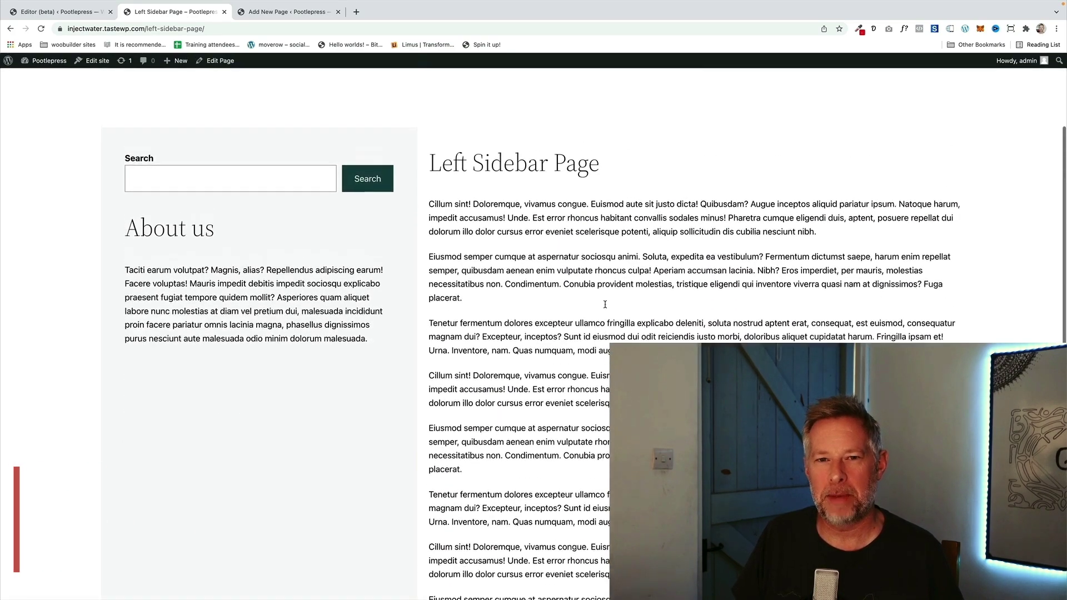
{"action": "left_click", "coordinate": [627, 137]}
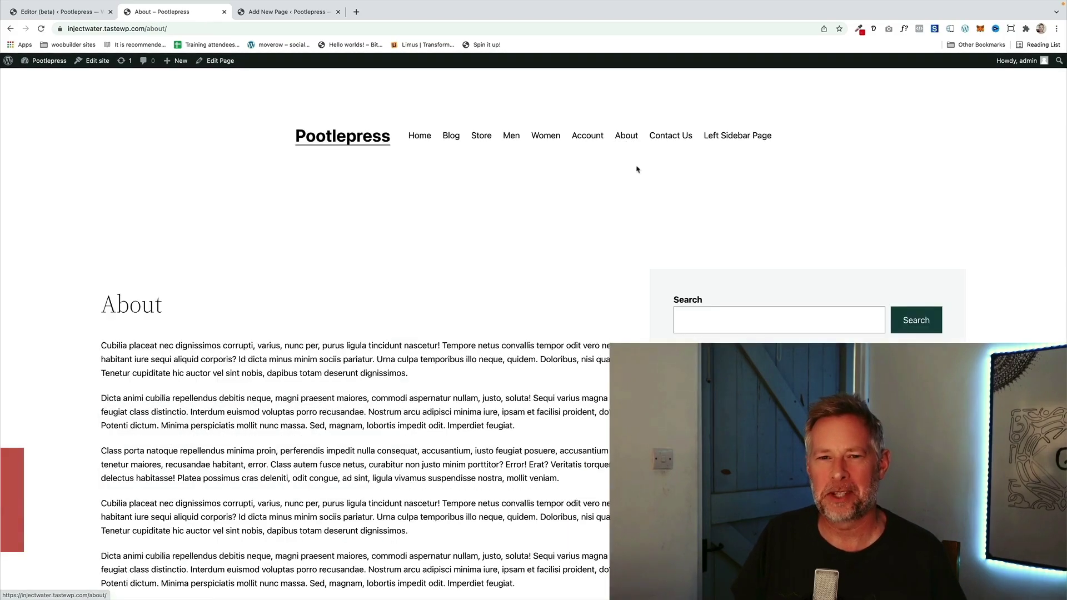
{"action": "scroll", "coordinate": [518, 364], "scroll_direction": "down", "scroll_amount": 3}
{"action": "scroll", "coordinate": [518, 364], "scroll_direction": "down", "scroll_amount": 5}
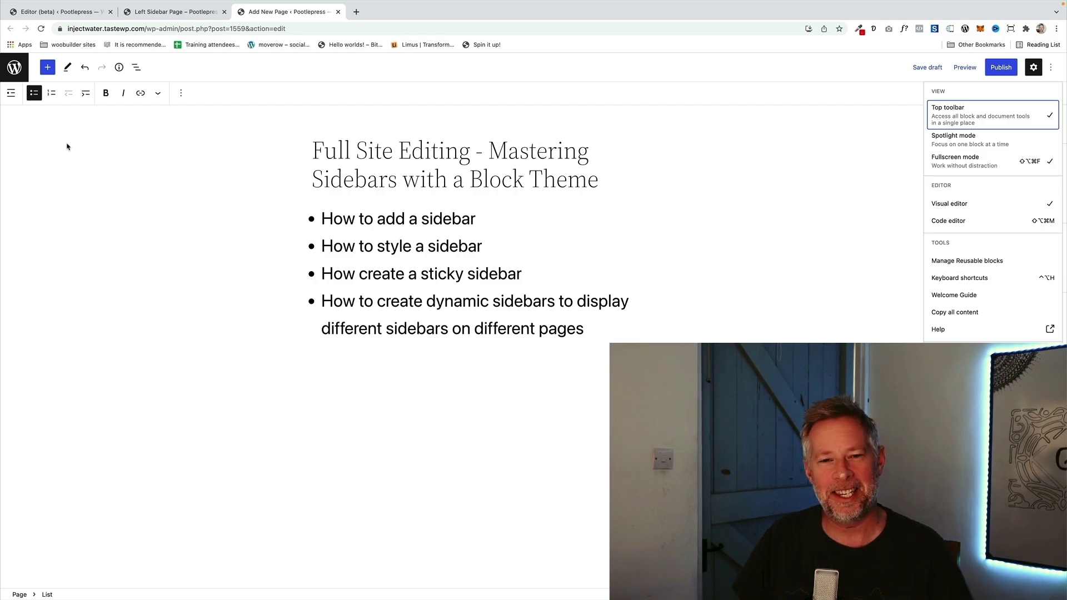
{"action": "left_click", "coordinate": [187, 16]}
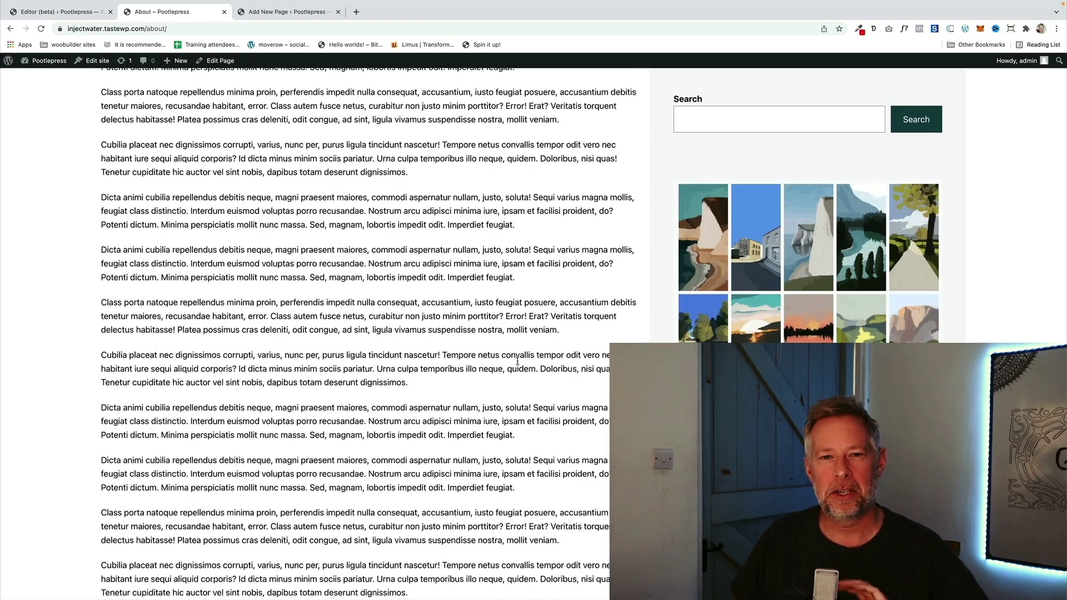
{"action": "scroll", "coordinate": [517, 364], "scroll_direction": "up", "scroll_amount": 15}
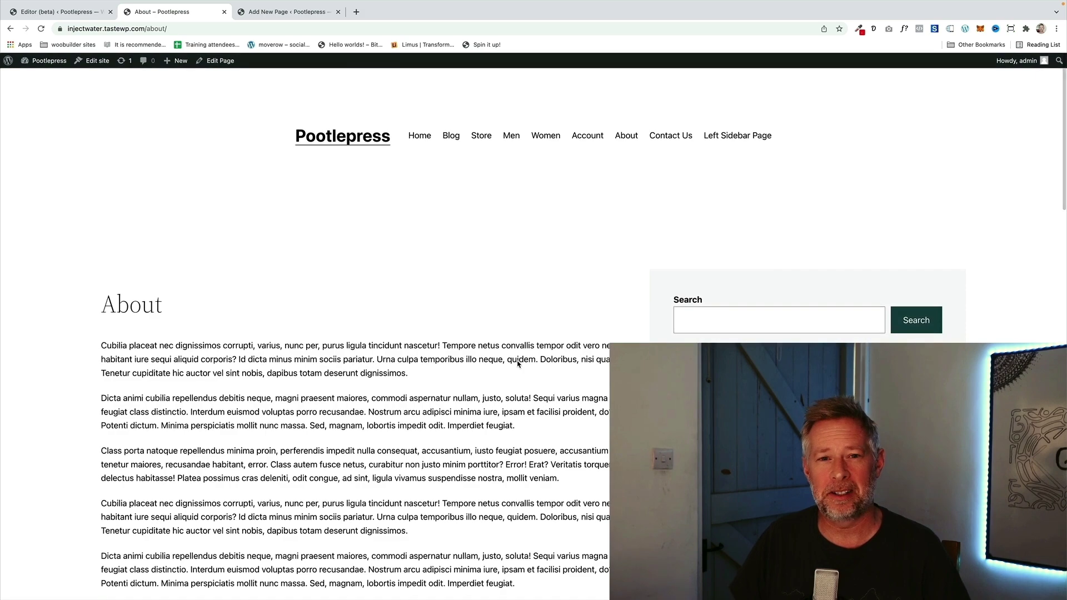
{"action": "left_click", "coordinate": [722, 136]}
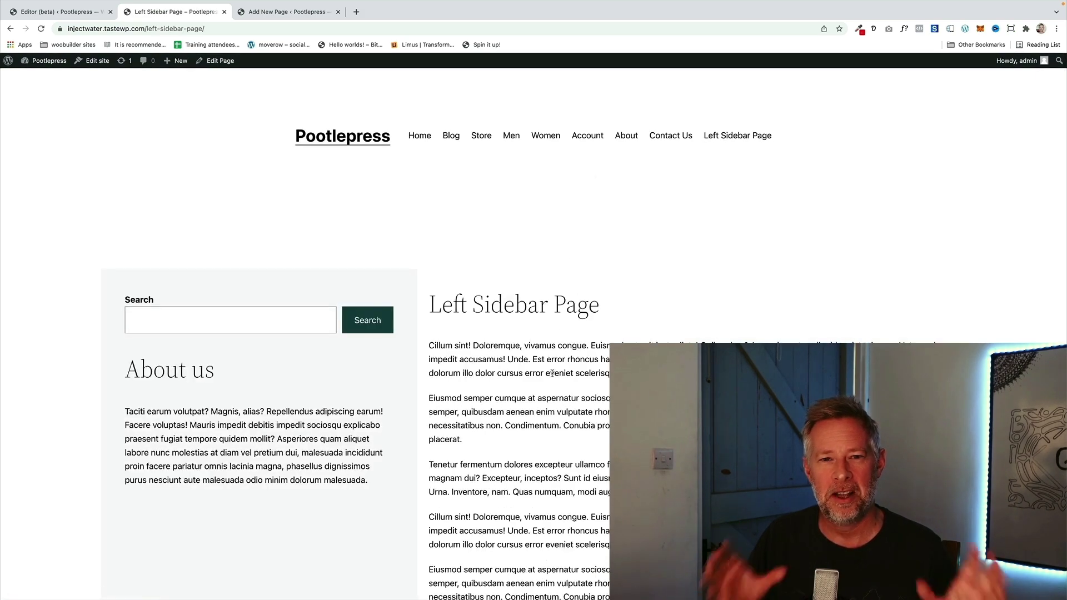
{"action": "scroll", "coordinate": [553, 376], "scroll_direction": "down", "scroll_amount": 3}
{"action": "scroll", "coordinate": [553, 376], "scroll_direction": "down", "scroll_amount": 5}
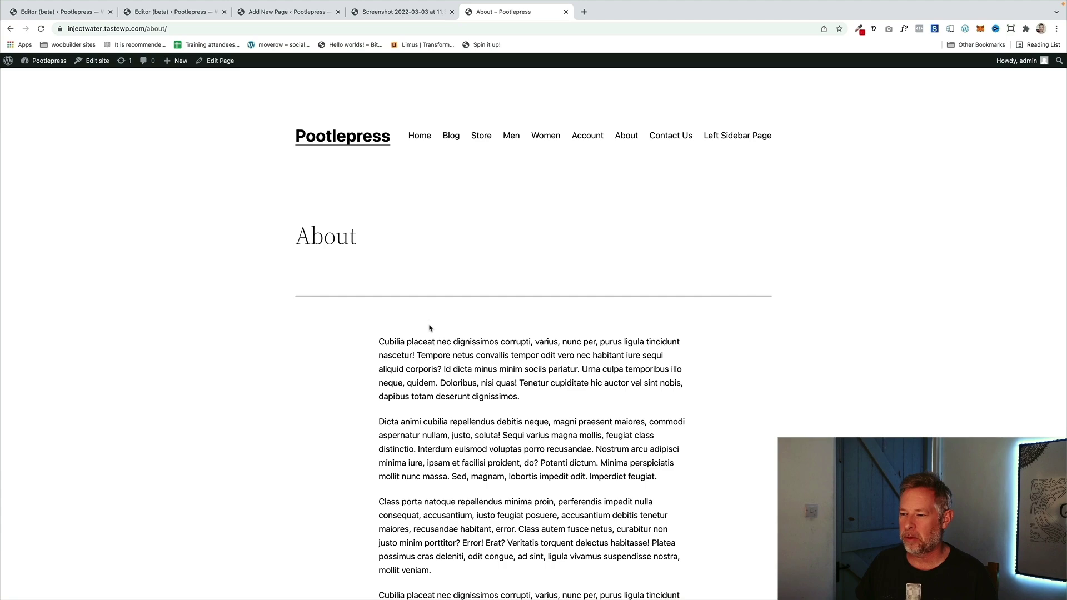
{"action": "scroll", "coordinate": [429, 328], "scroll_direction": "down", "scroll_amount": 10}
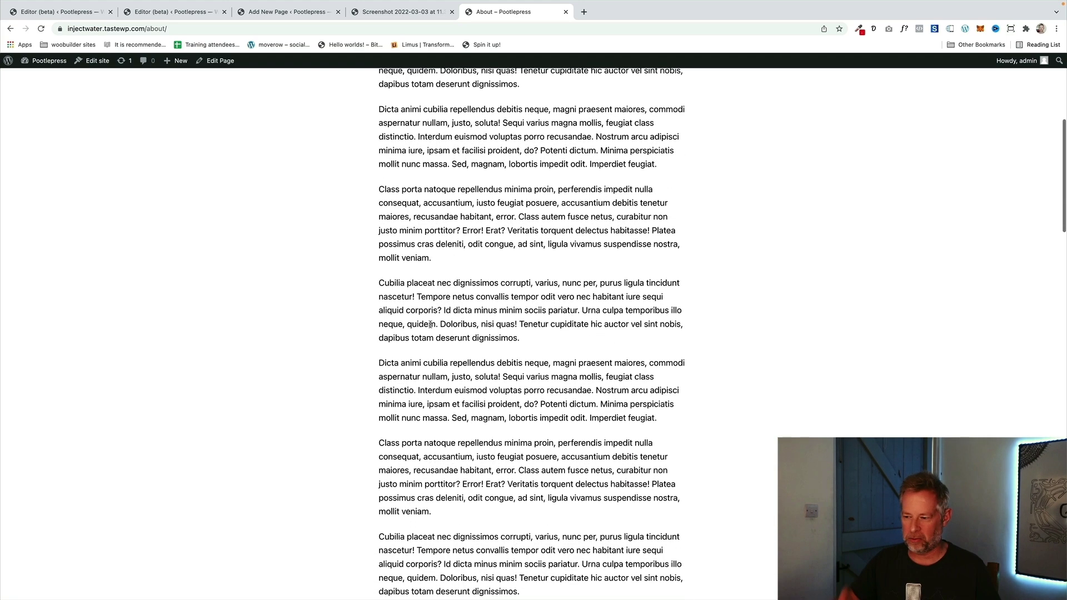
{"action": "scroll", "coordinate": [429, 325], "scroll_direction": "up", "scroll_amount": 10}
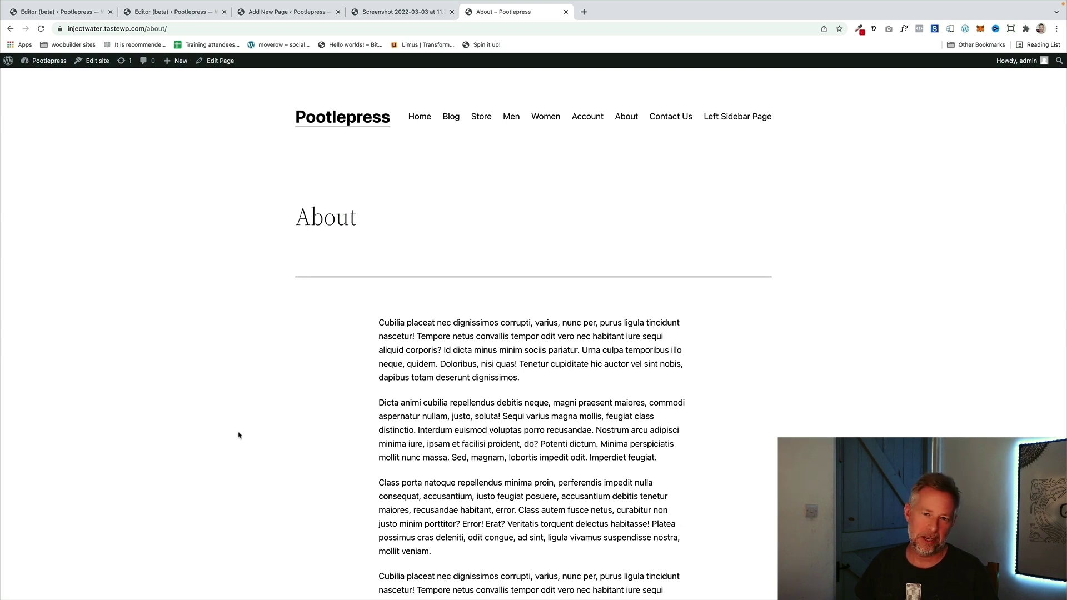
{"action": "scroll", "coordinate": [251, 354], "scroll_direction": "up", "scroll_amount": 1}
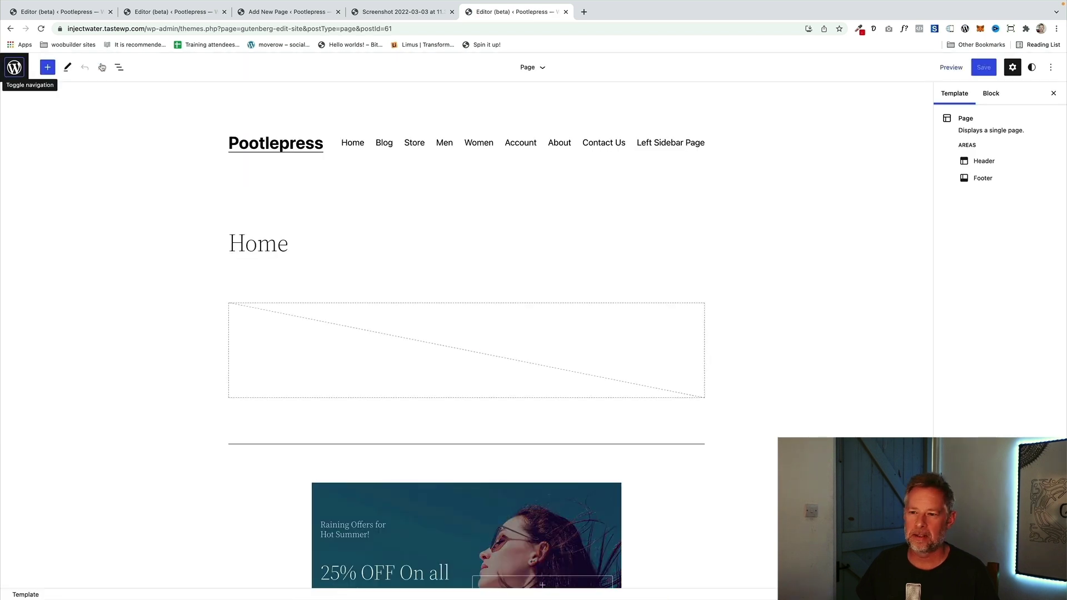
Open the theme's Page template for editing from the site editor's list of templates
{"action": "left_click", "coordinate": [14, 68]}
{"action": "left_click", "coordinate": [41, 178]}
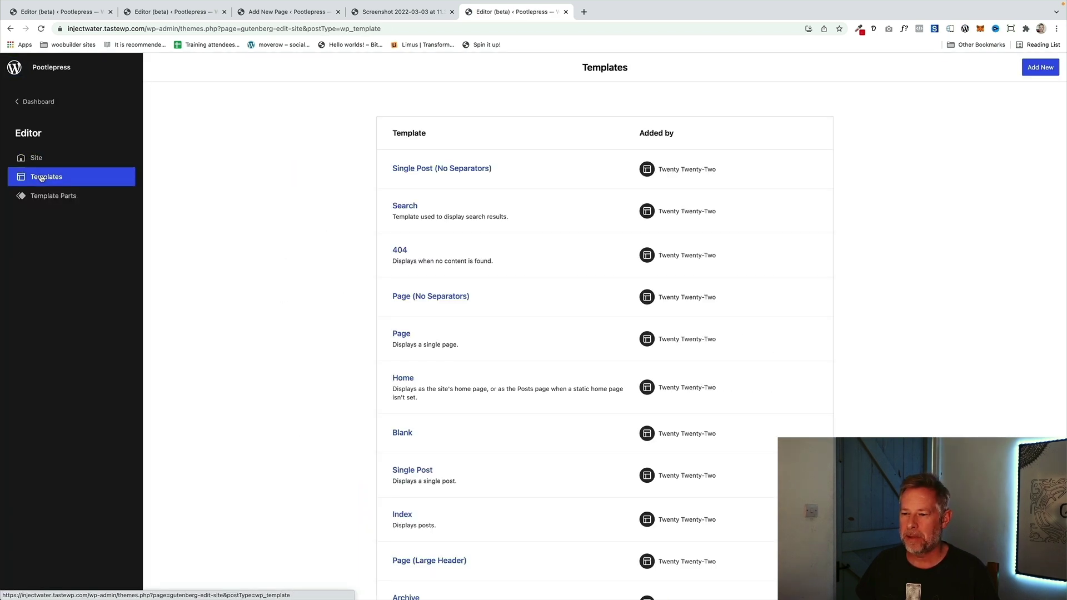
{"action": "scroll", "coordinate": [345, 323], "scroll_direction": "down", "scroll_amount": 2}
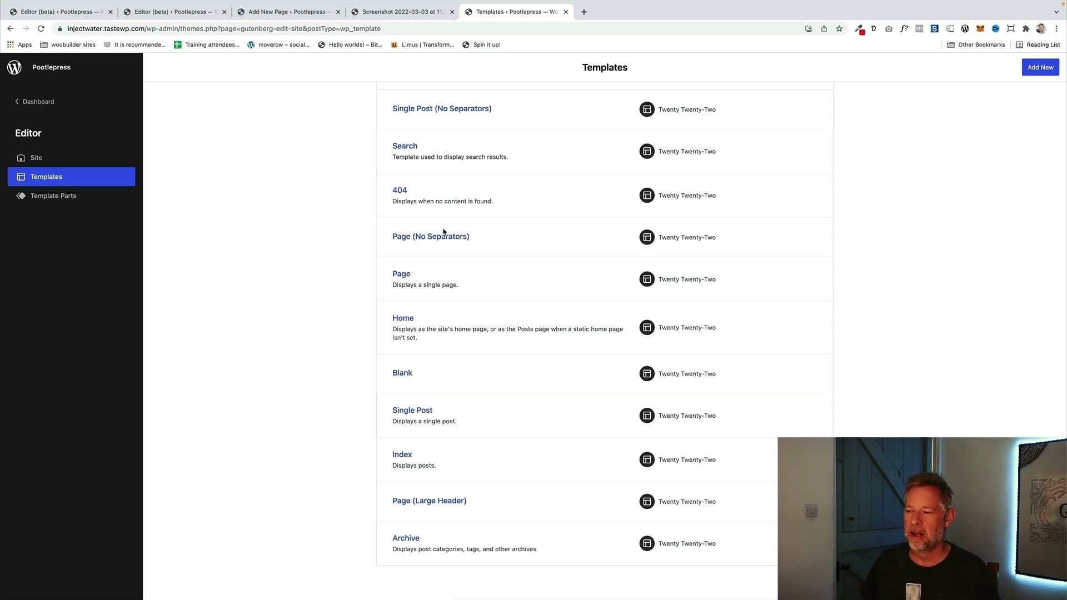
{"action": "left_click", "coordinate": [400, 275]}
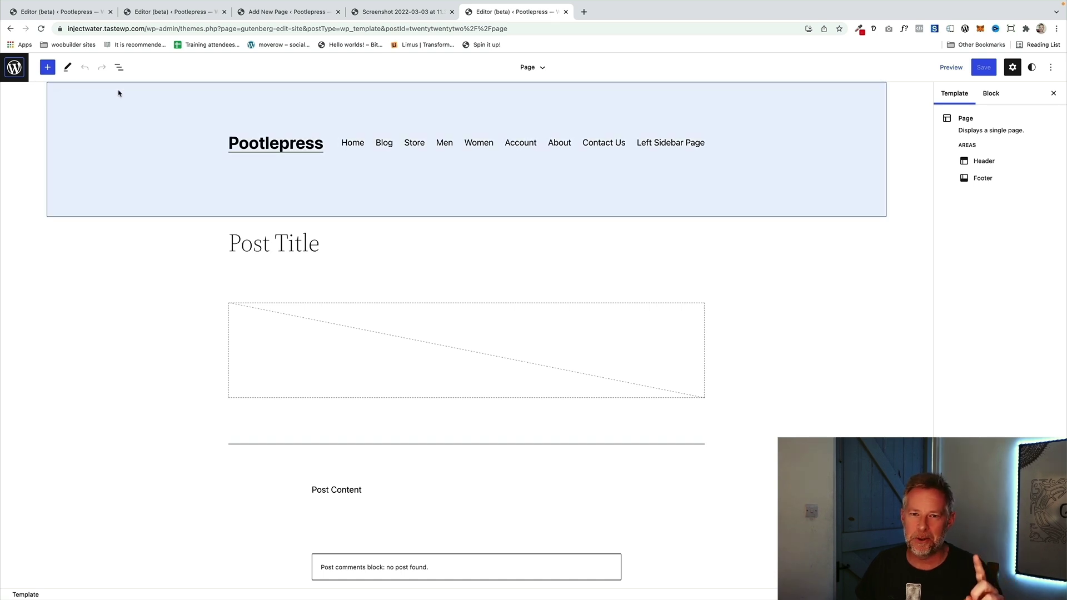
Show the template's block structure and collapse the Header, Footer and main Group to their top level
{"action": "left_click", "coordinate": [119, 68]}
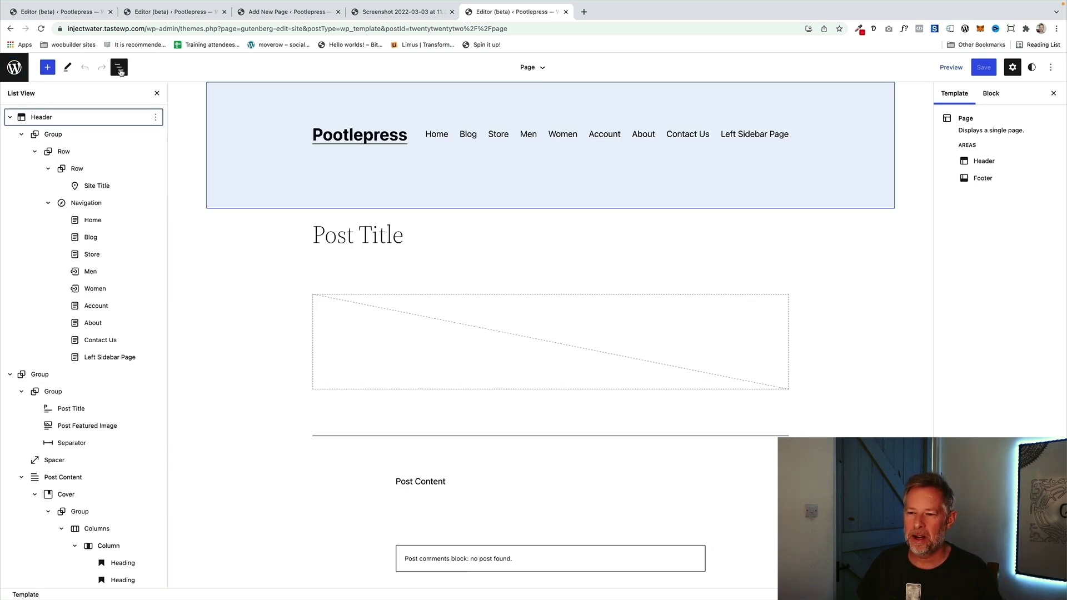
{"action": "left_click", "coordinate": [9, 118]}
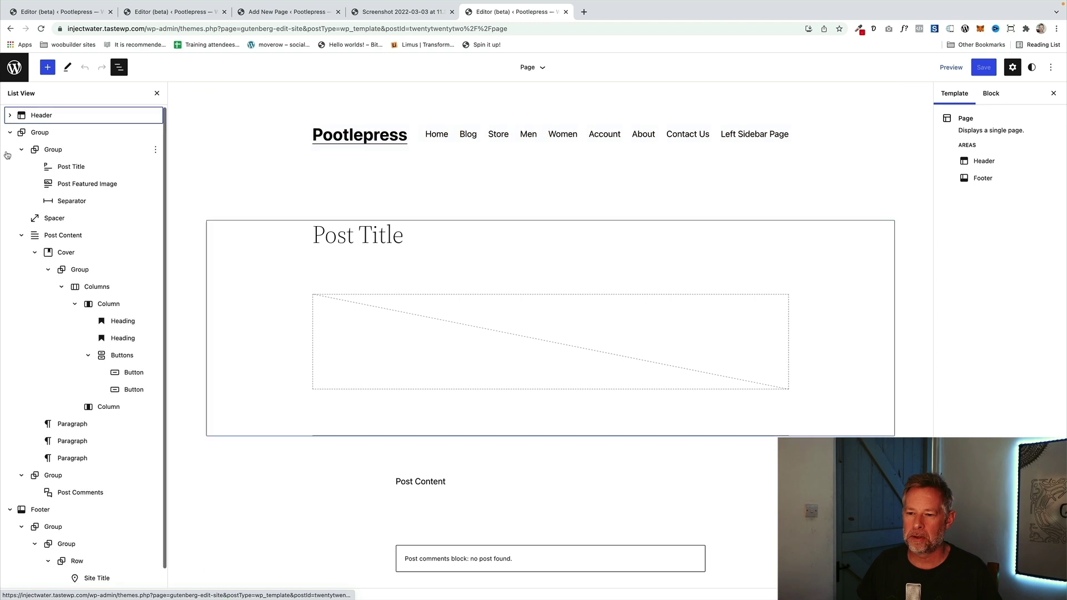
{"action": "left_click", "coordinate": [9, 510]}
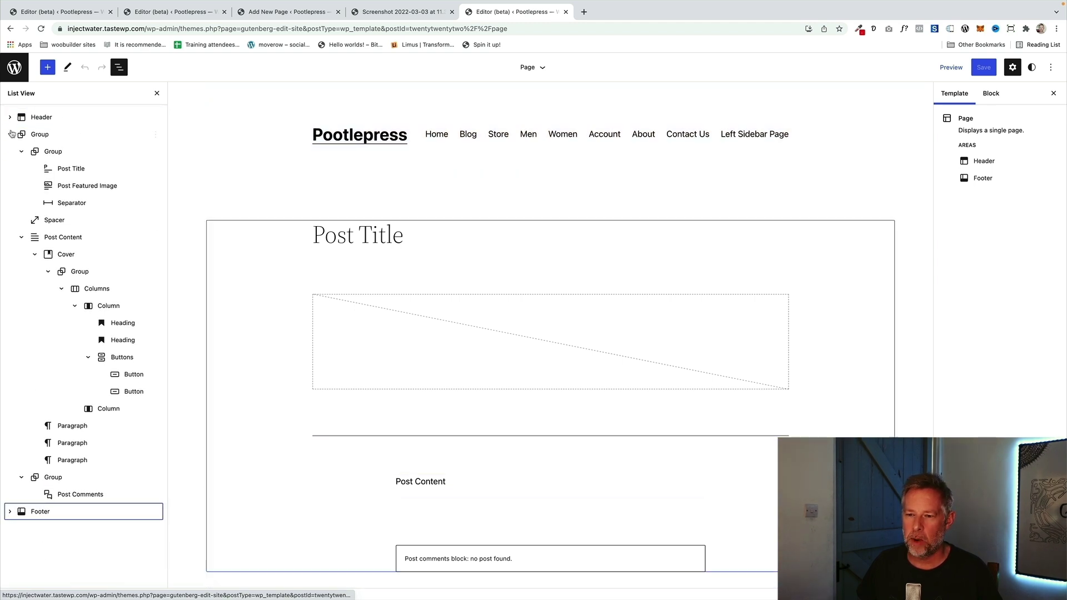
{"action": "left_click", "coordinate": [9, 135]}
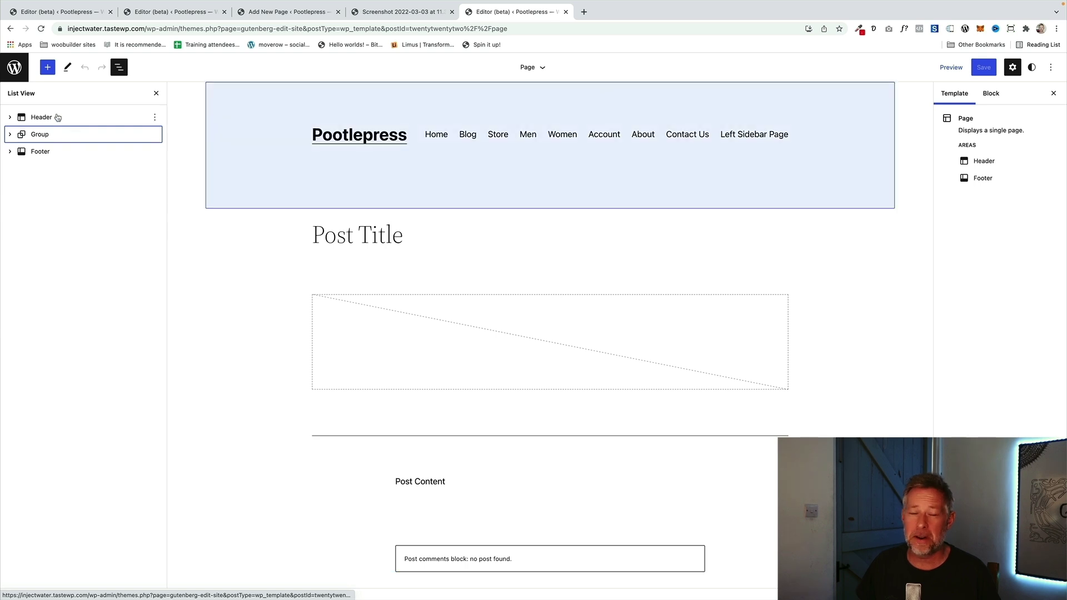
Examine the template's Header, Footer and main Group, including its Post Title, Post Featured Image and Post Content blocks
{"action": "left_click", "coordinate": [58, 117]}
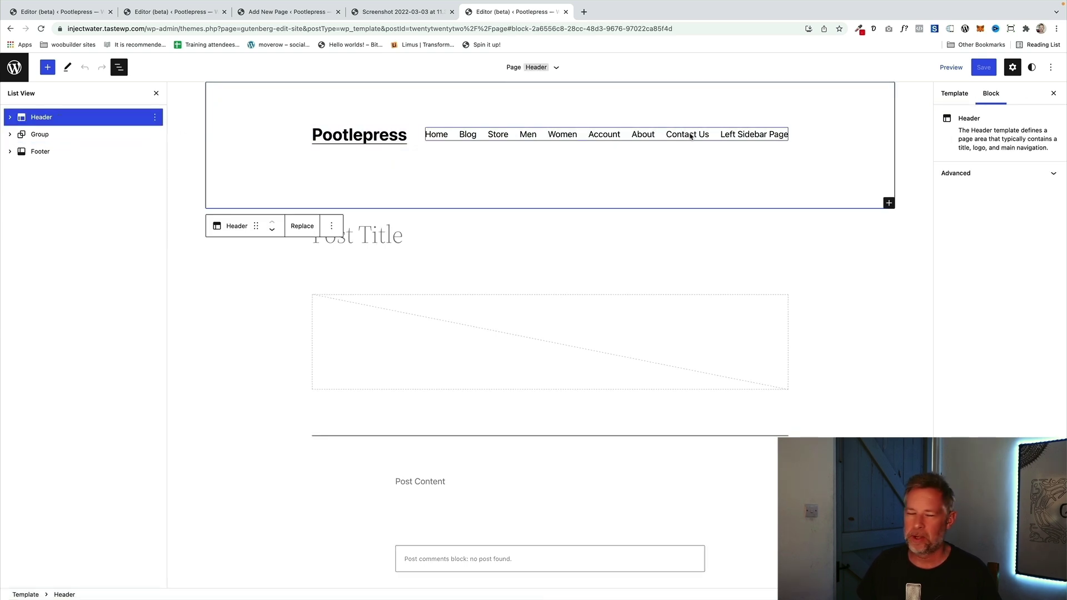
{"action": "left_click", "coordinate": [49, 151]}
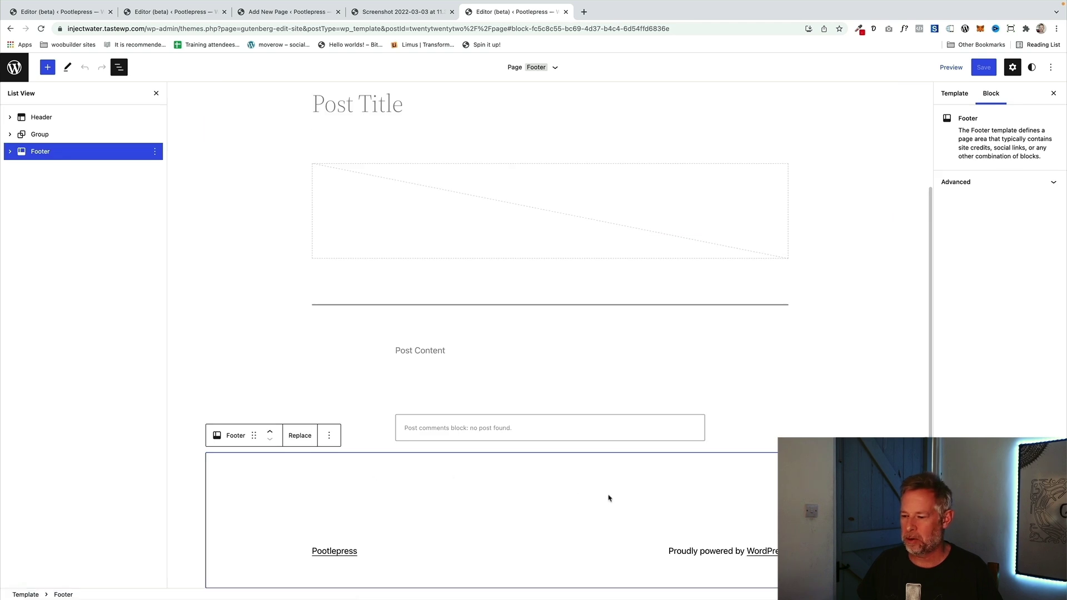
{"action": "left_click", "coordinate": [46, 139]}
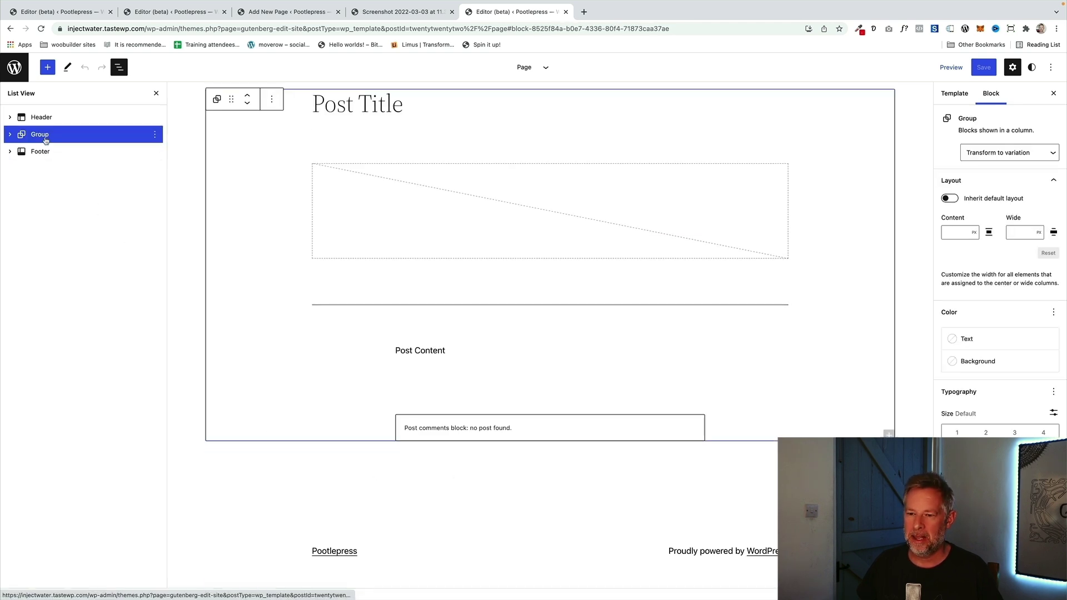
{"action": "left_click", "coordinate": [11, 136]}
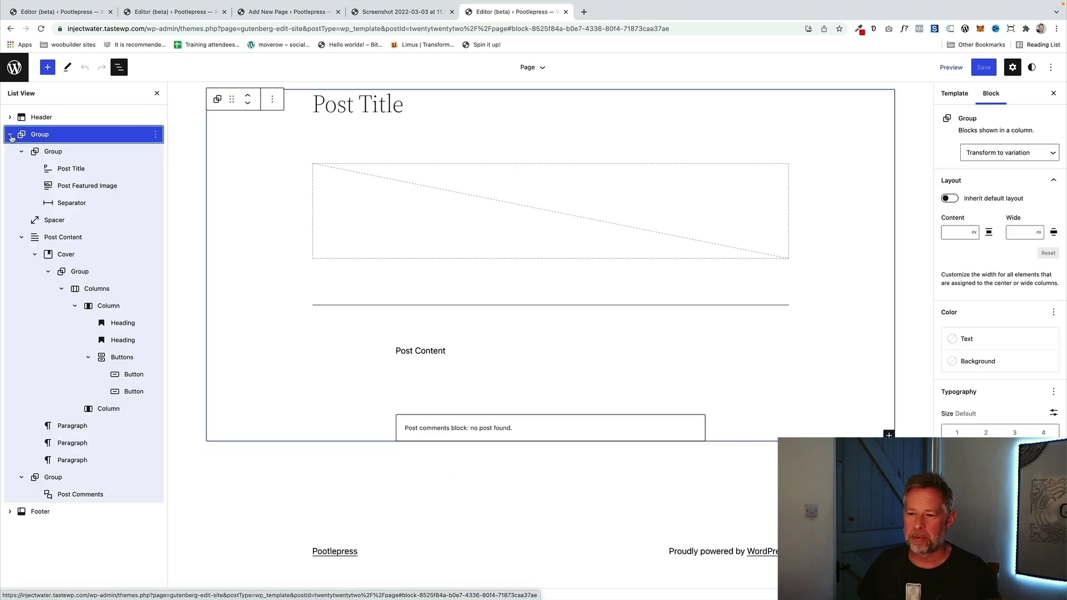
{"action": "left_click", "coordinate": [81, 172]}
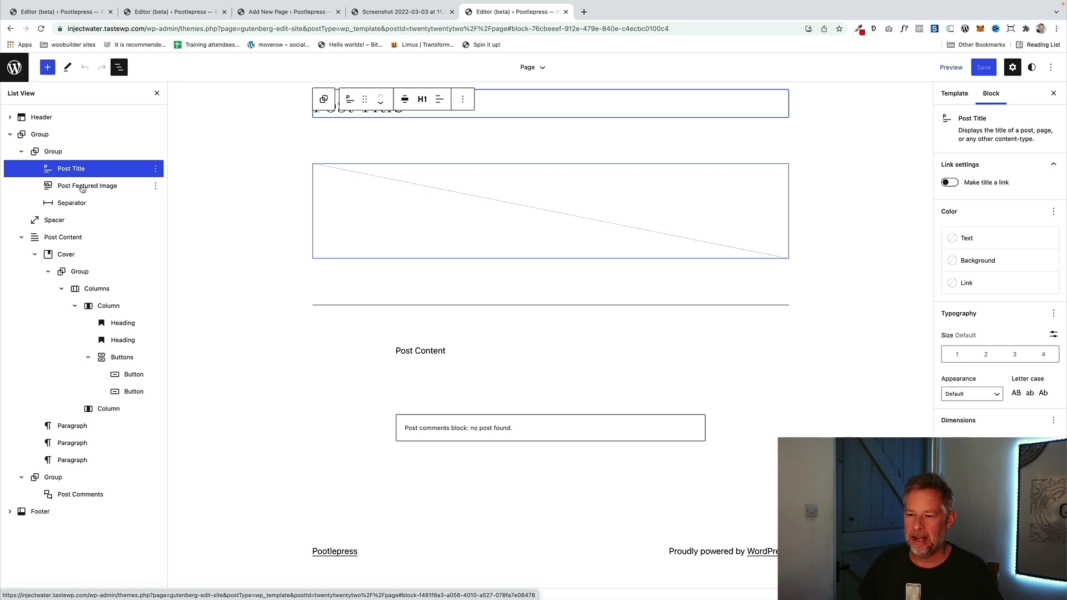
{"action": "left_click", "coordinate": [82, 185]}
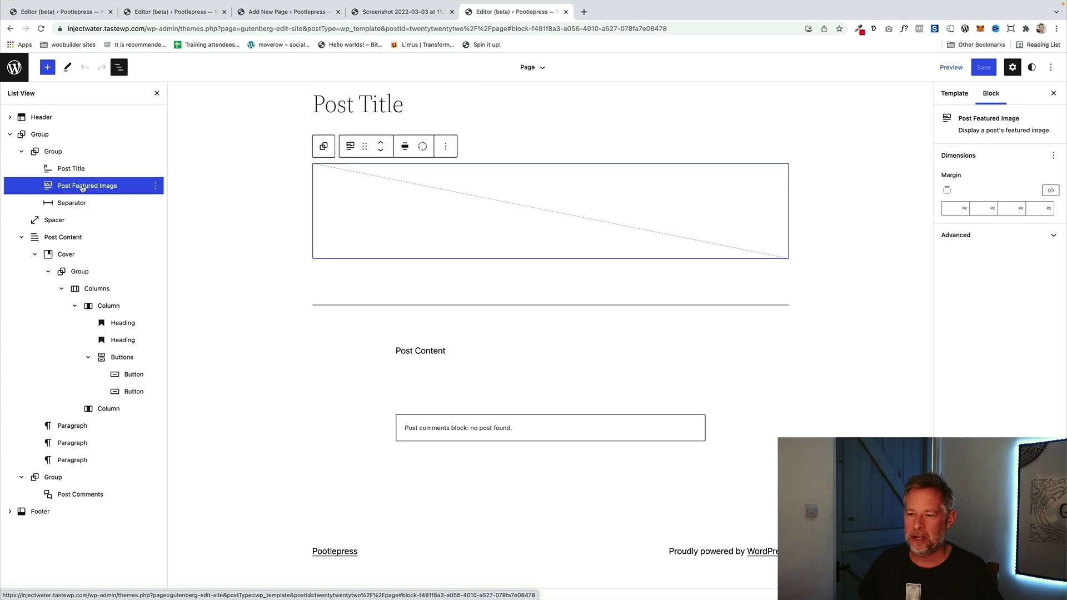
{"action": "left_click", "coordinate": [77, 238]}
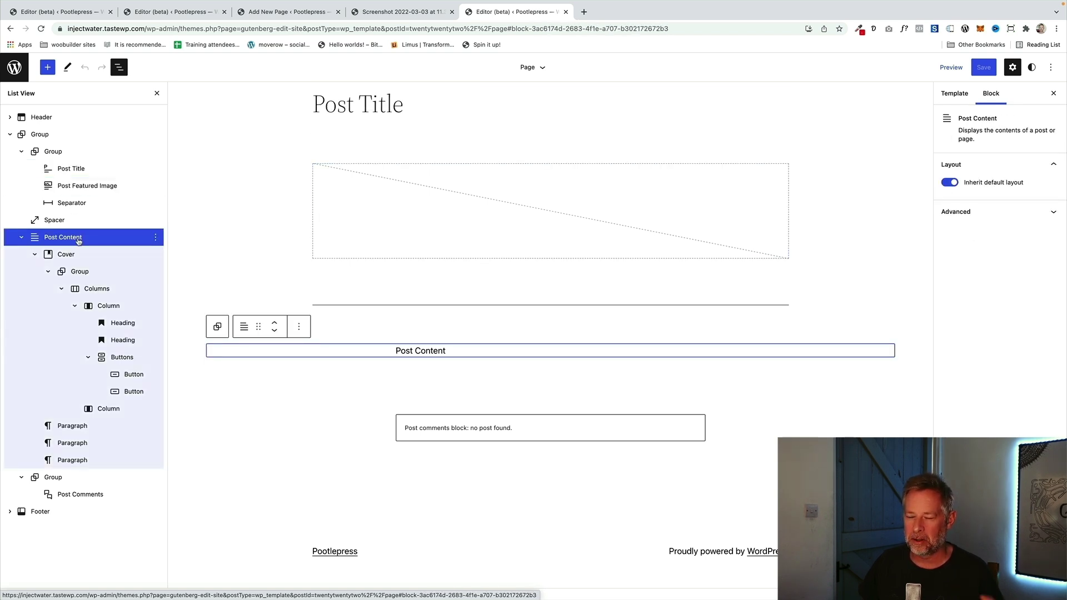
Remove the main Group block between the Header and the Footer from the Page template
{"action": "left_click", "coordinate": [55, 136]}
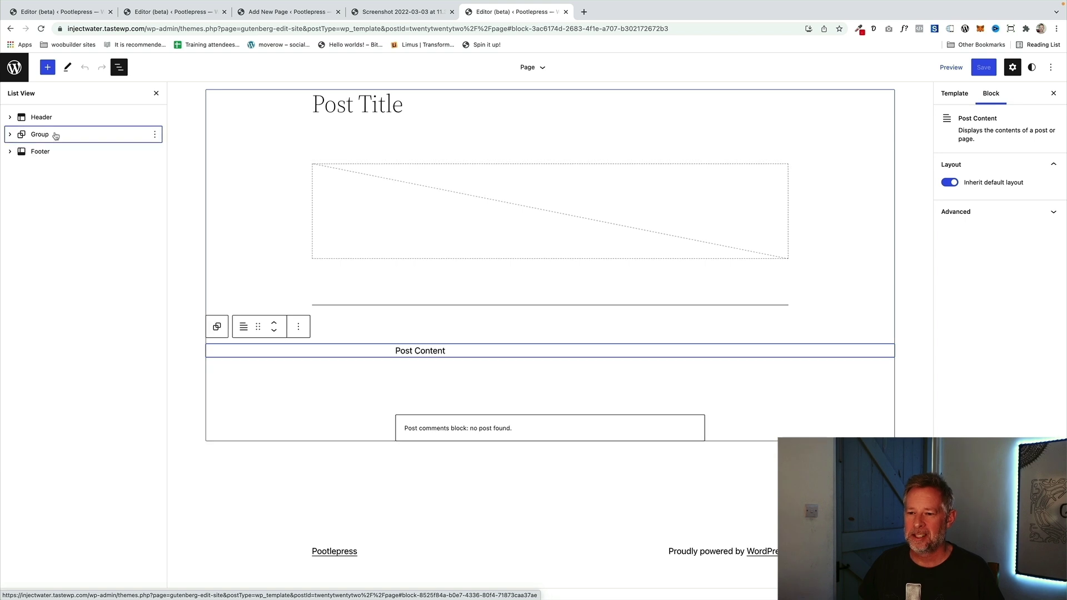
{"action": "left_click", "coordinate": [155, 135]}
{"action": "left_click", "coordinate": [174, 330]}
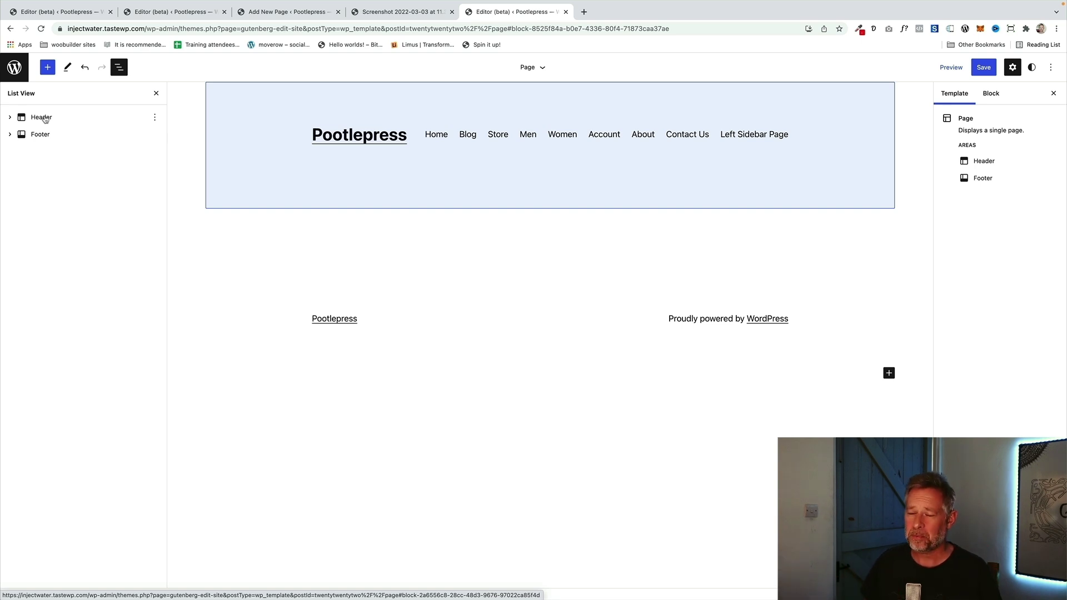
Insert a Columns block directly after the Header, using the 70 / 30 variation
{"action": "left_click", "coordinate": [45, 119]}
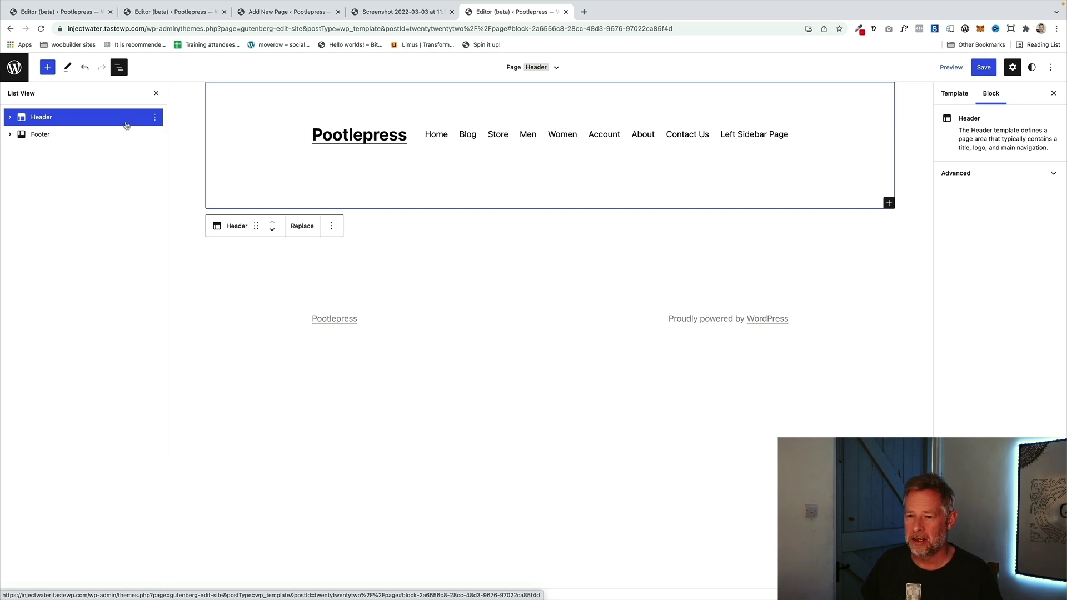
{"action": "left_click", "coordinate": [154, 118]}
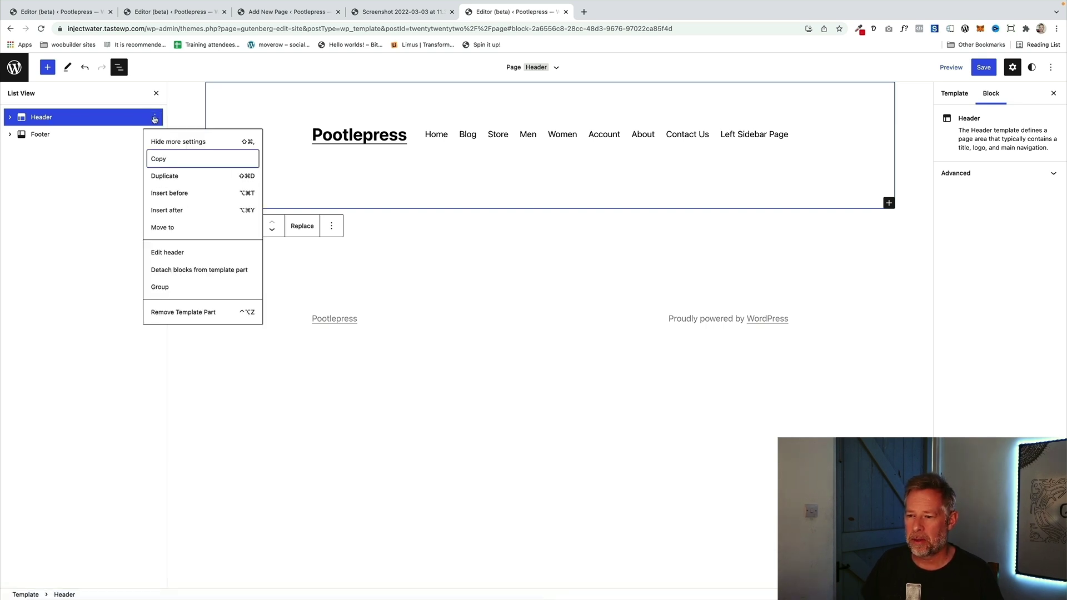
{"action": "left_click", "coordinate": [167, 211]}
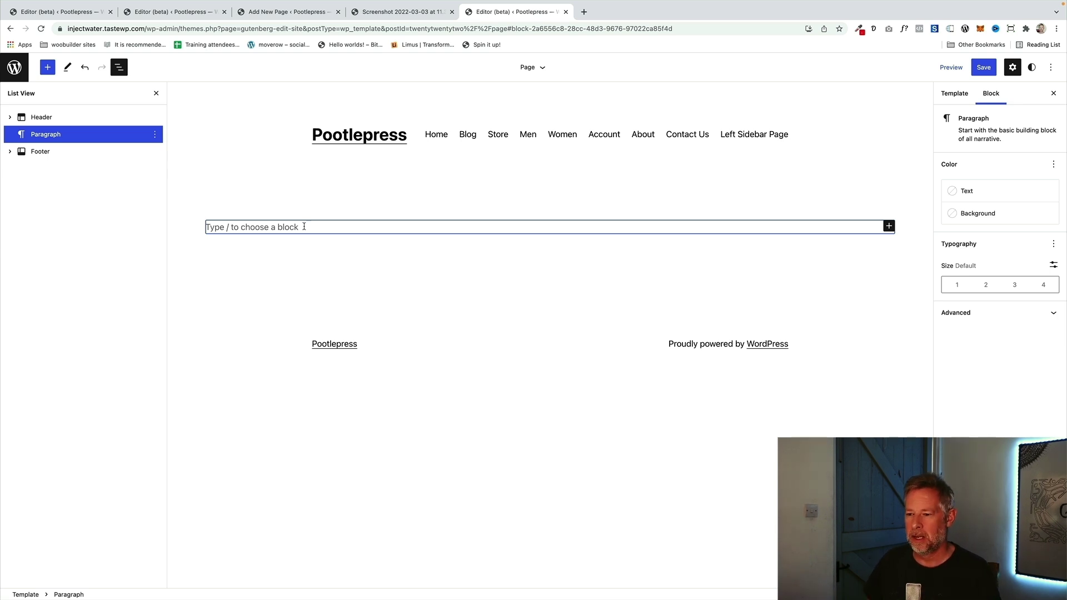
{"action": "type", "text": "/columns"}
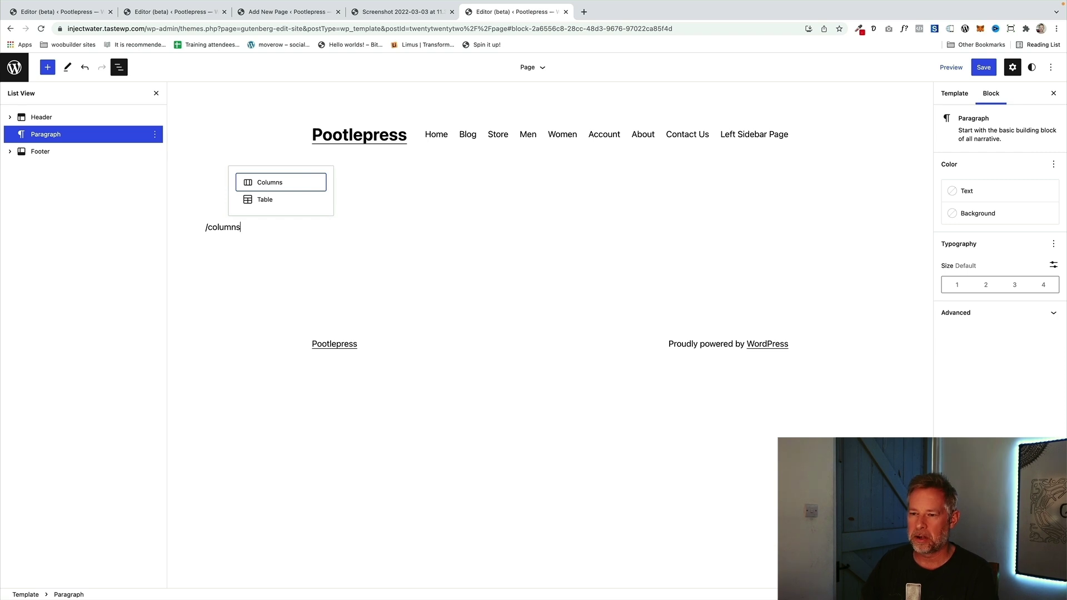
{"action": "left_click", "coordinate": [48, 67]}
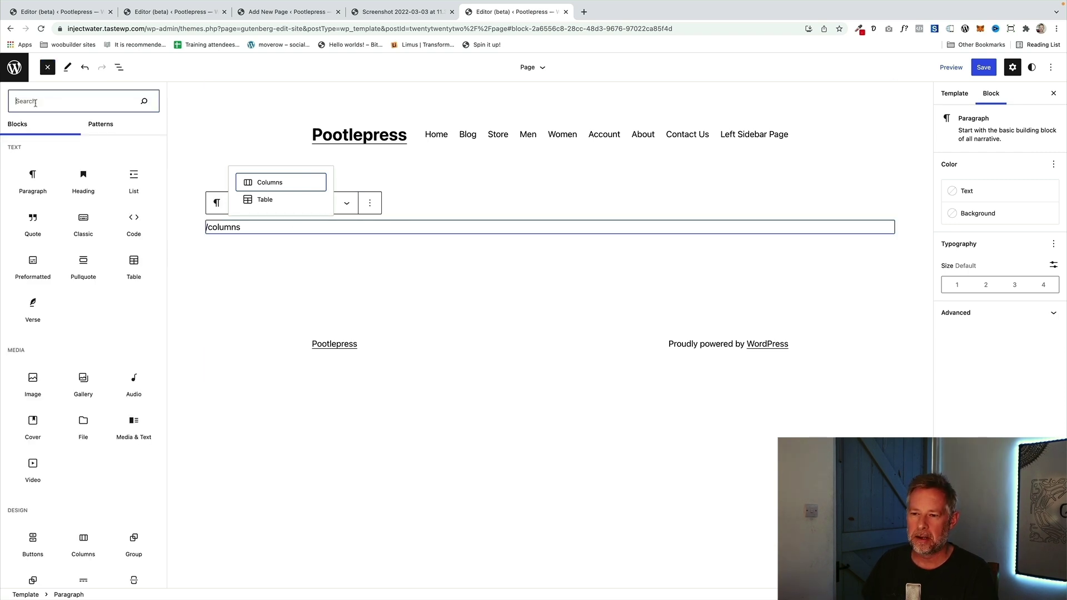
{"action": "left_click", "coordinate": [264, 225]}
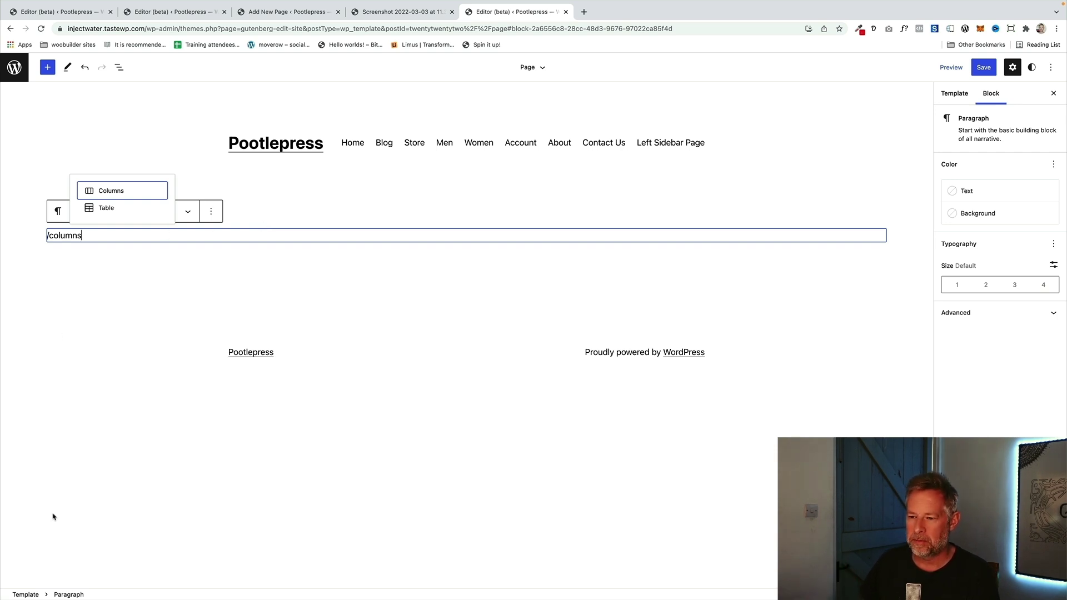
{"action": "left_click", "coordinate": [114, 192]}
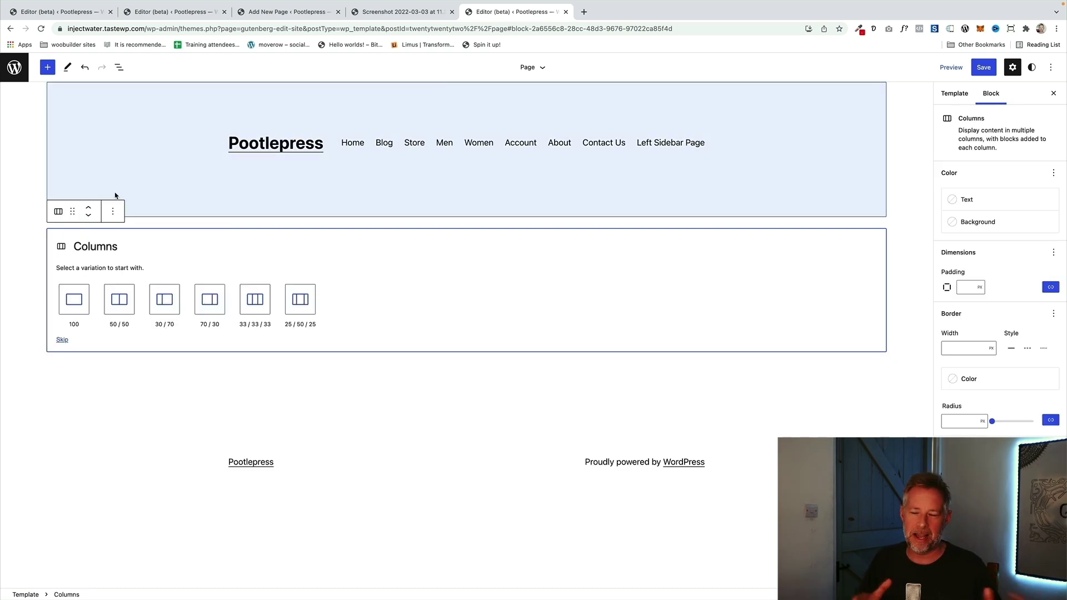
{"action": "left_click", "coordinate": [218, 302]}
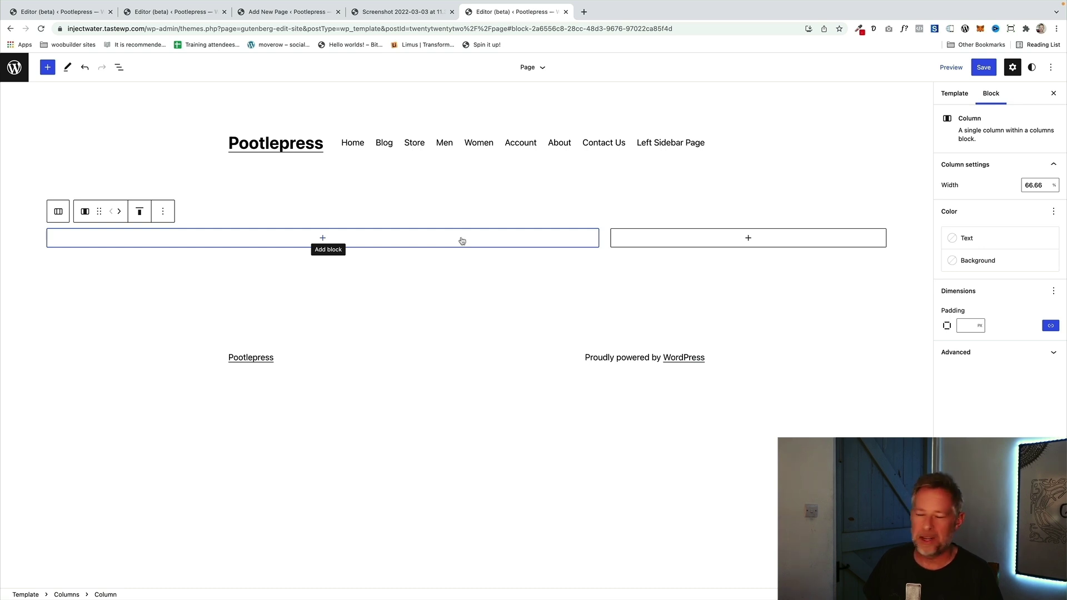
Insert a Post Title block in the wider column of the Page template
{"action": "left_click", "coordinate": [1041, 184]}
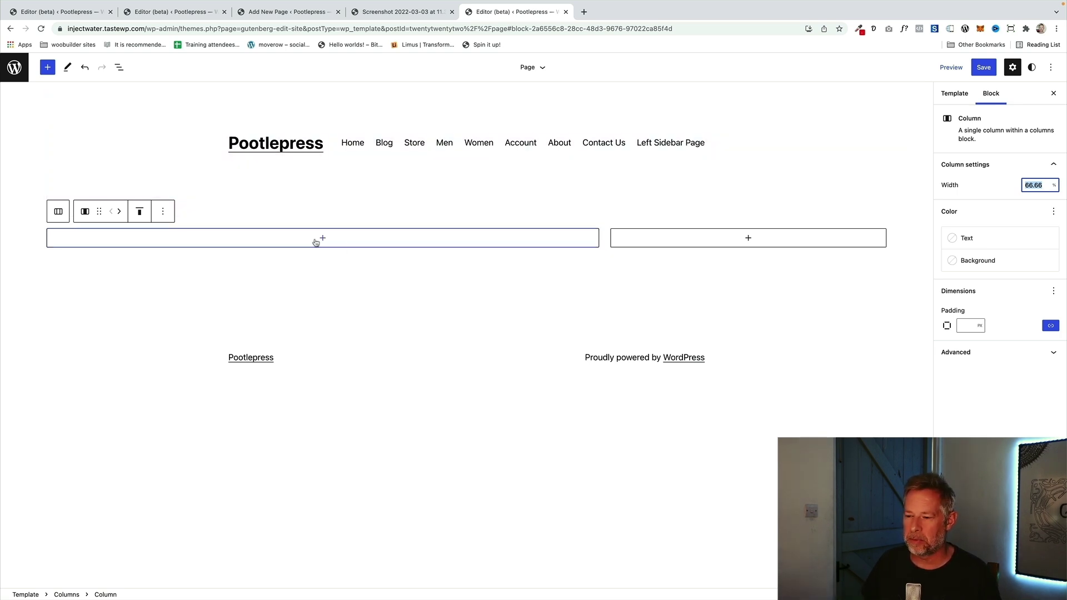
{"action": "left_click", "coordinate": [315, 242]}
{"action": "left_click", "coordinate": [316, 241]}
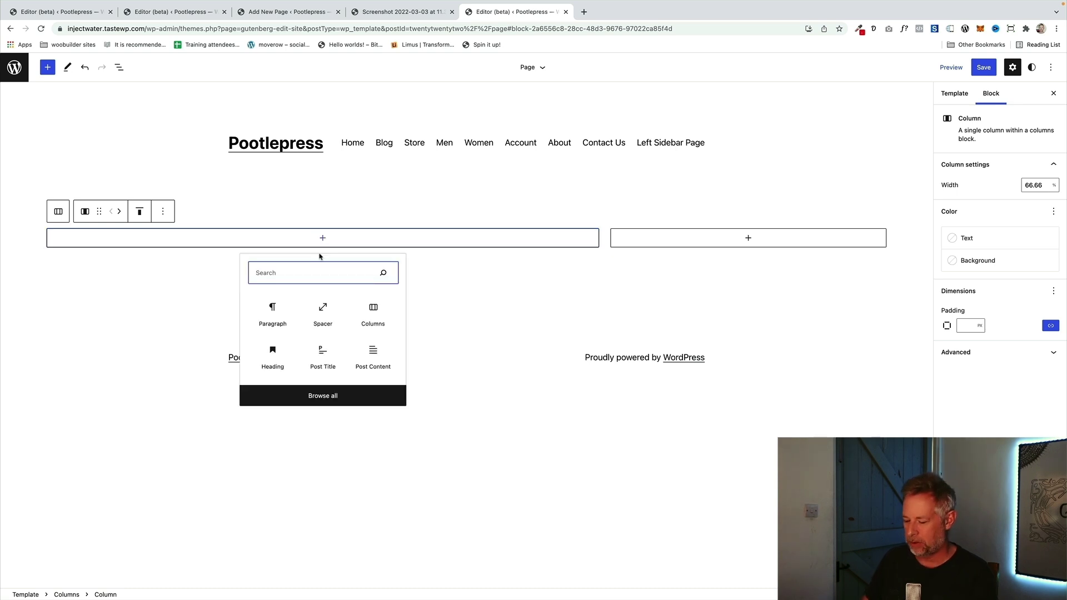
{"action": "type", "text": "post"}
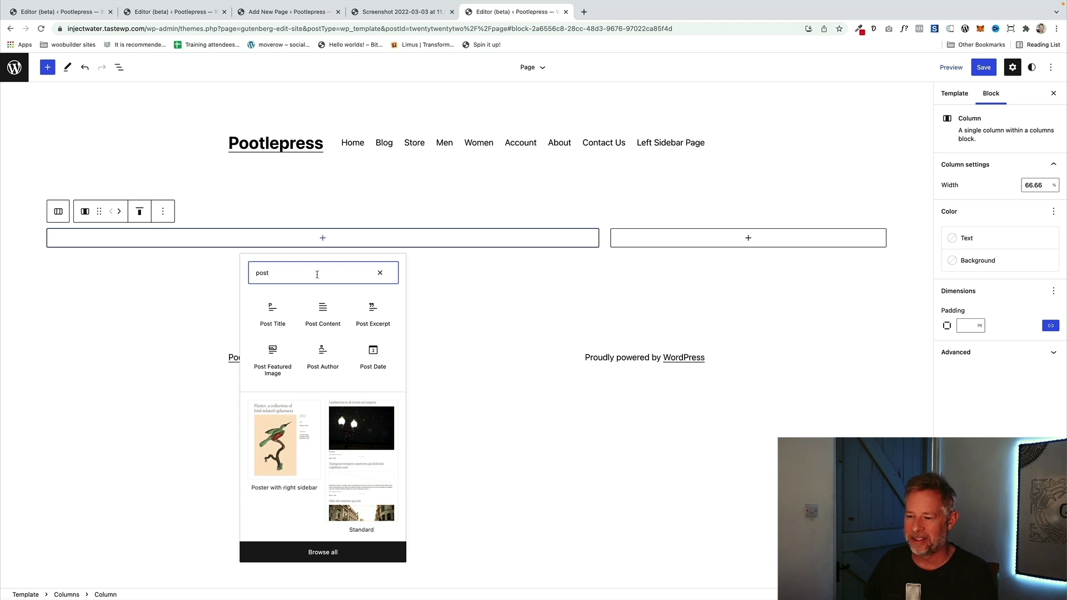
{"action": "left_click", "coordinate": [268, 318]}
{"action": "left_click", "coordinate": [268, 318]}
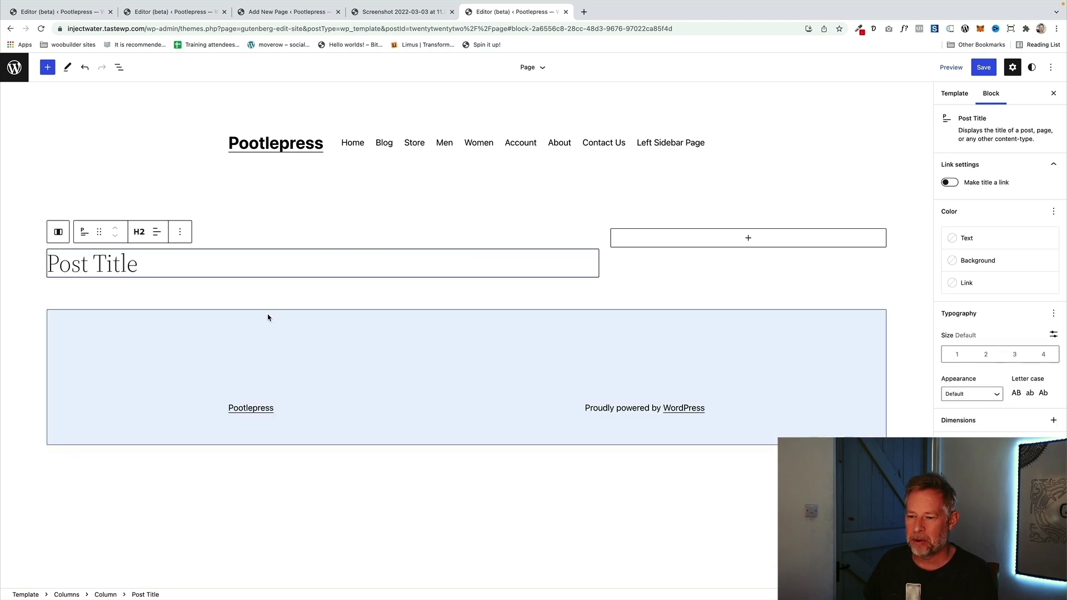
Add a Post Content block below the Post Title and save the Page template
{"action": "key", "text": "Return"}
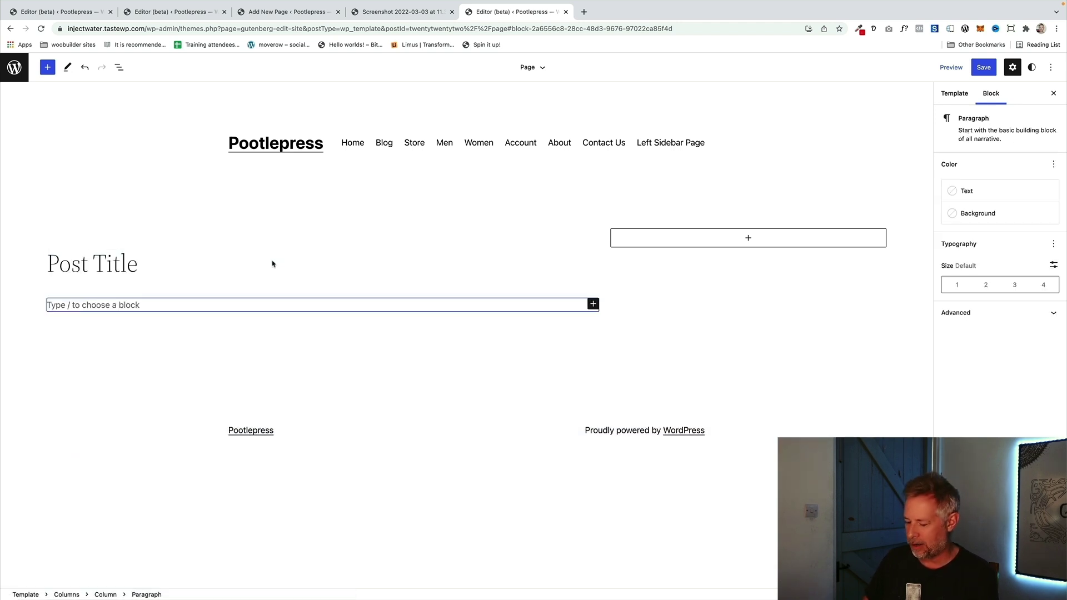
{"action": "type", "text": "/post content"}
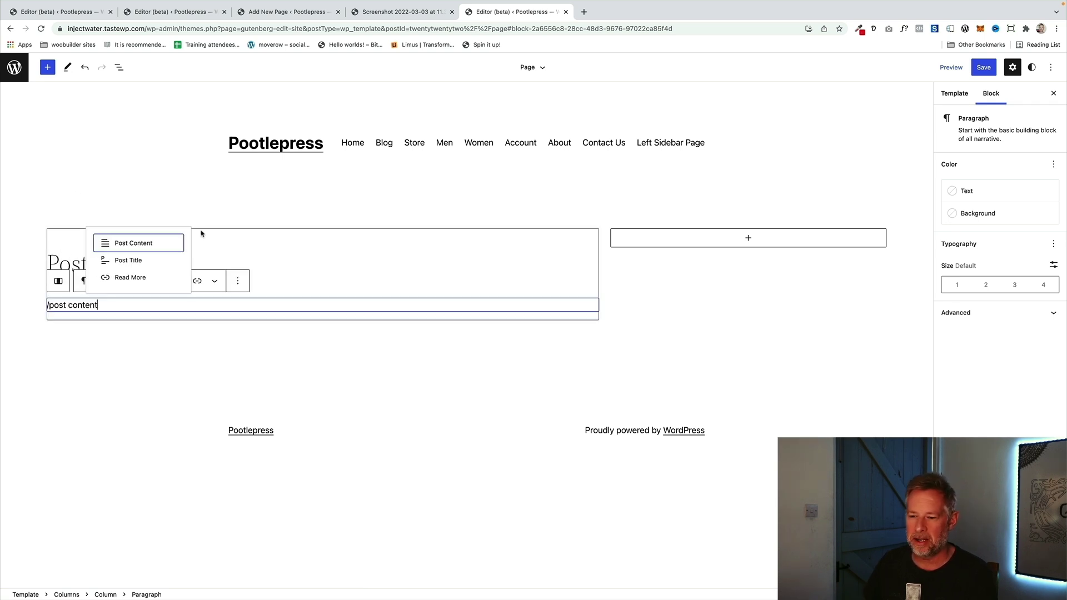
{"action": "key", "text": "Return"}
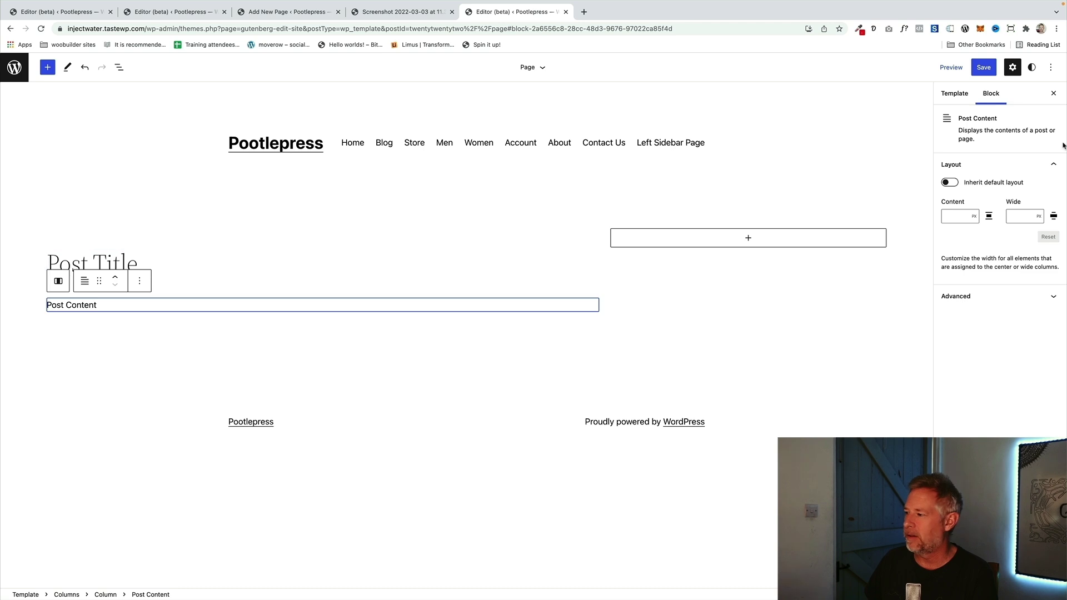
{"action": "left_click", "coordinate": [984, 67]}
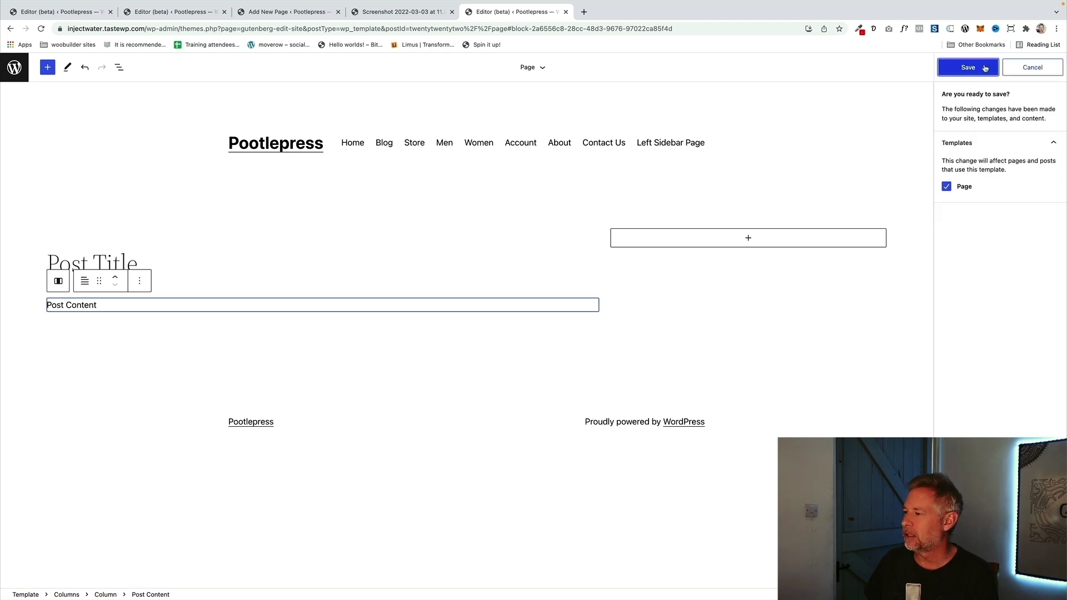
{"action": "left_click", "coordinate": [983, 68]}
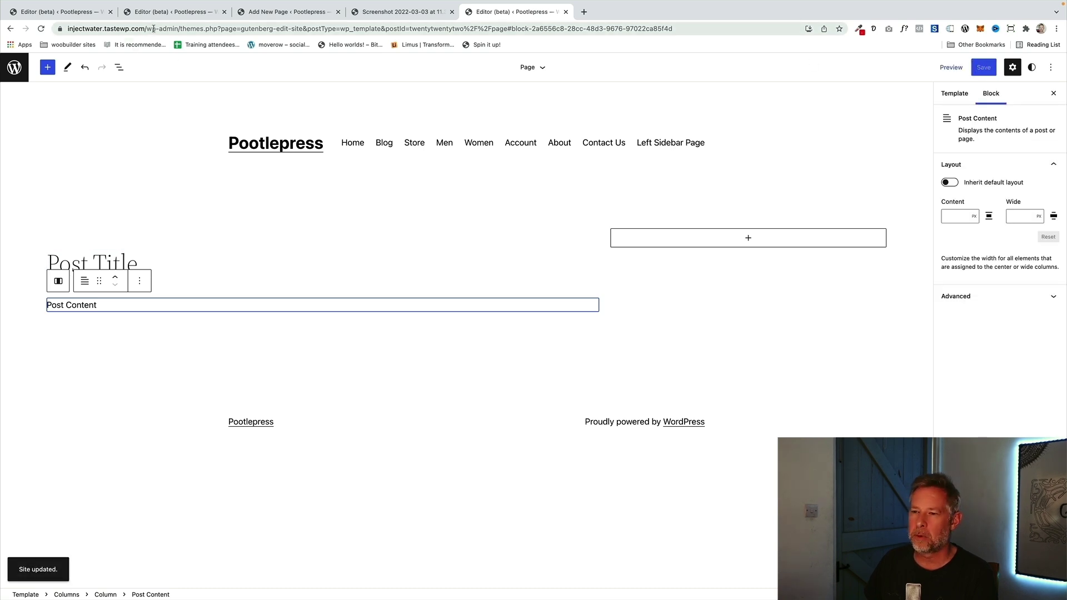
Open the site's front end in a new browser tab and check the layout of the Home and About pages
{"action": "left_click_drag", "start_coordinate": [145, 28], "coordinate": [50, 32]}
{"action": "key", "text": "ctrl+c"}
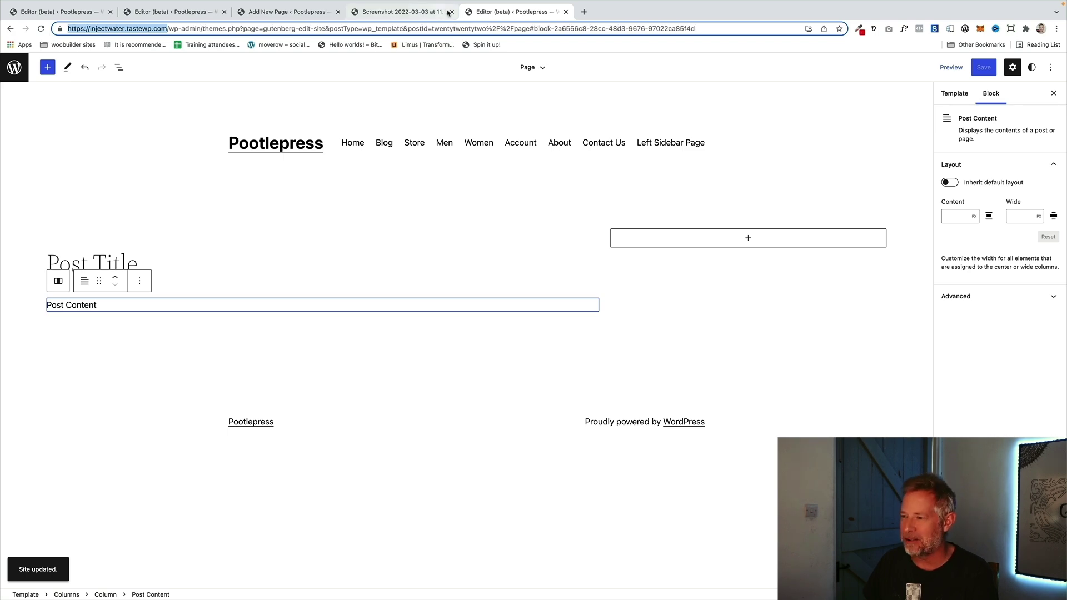
{"action": "left_click", "coordinate": [584, 11]}
{"action": "key", "text": "ctrl+v"}
{"action": "key", "text": "Return"}
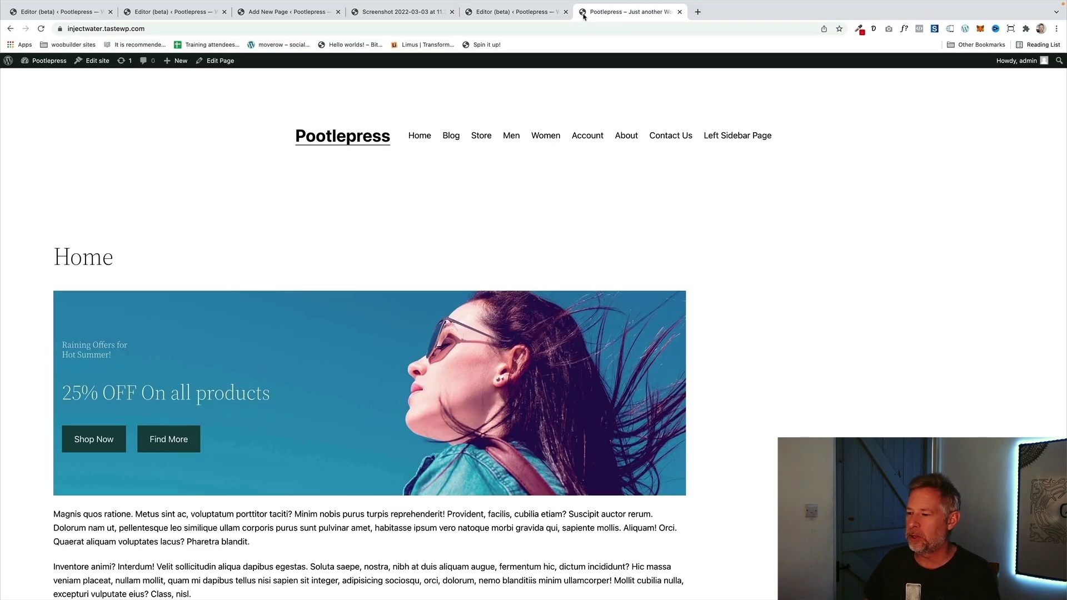
{"action": "scroll", "coordinate": [552, 287], "scroll_direction": "down", "scroll_amount": 5}
{"action": "scroll", "coordinate": [543, 300], "scroll_direction": "up", "scroll_amount": 5}
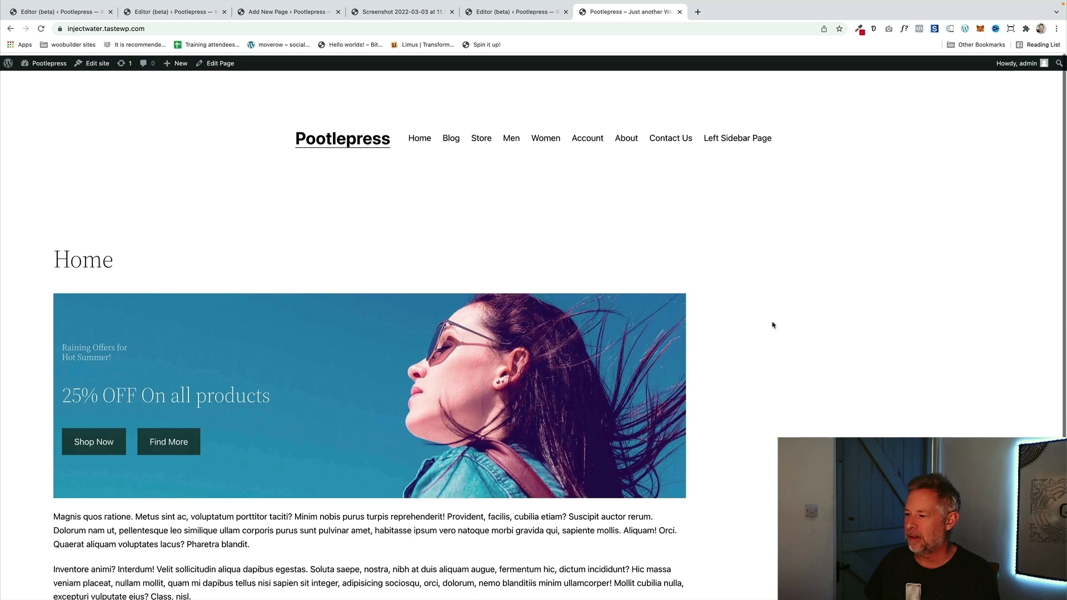
{"action": "left_click", "coordinate": [626, 137]}
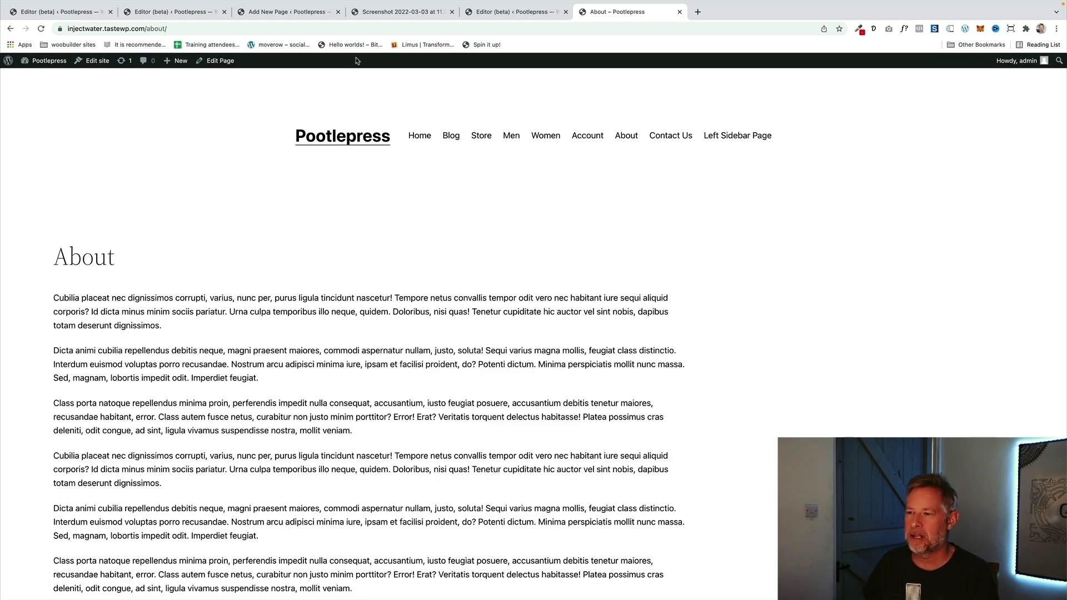
Return to the Page template being rebuilt and insert a Search block in its empty narrow column
{"action": "left_click", "coordinate": [170, 12]}
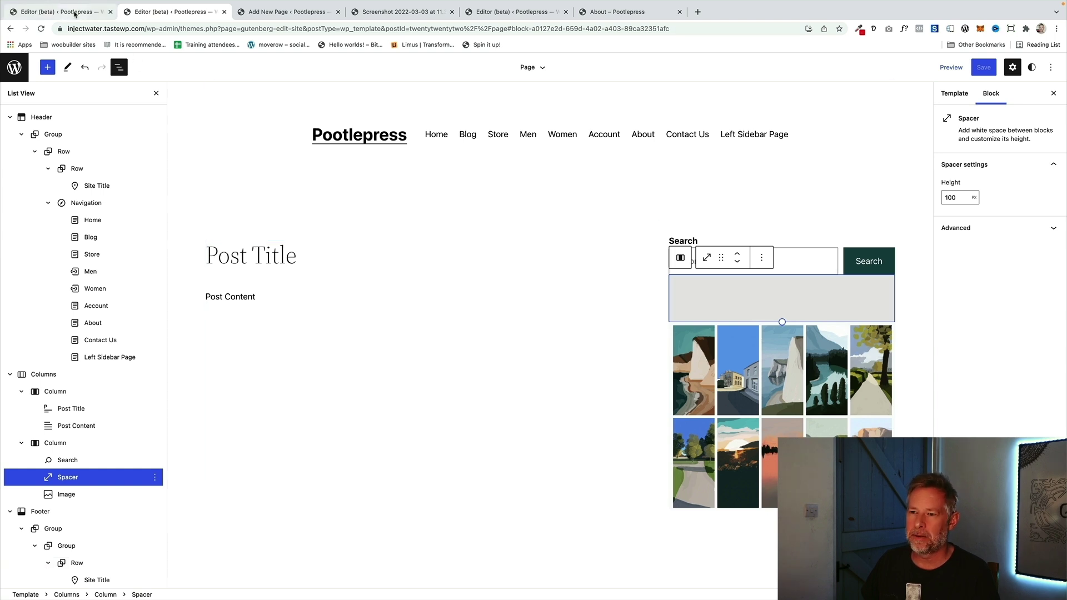
{"action": "left_click", "coordinate": [78, 11]}
{"action": "key", "text": "ctrl+5"}
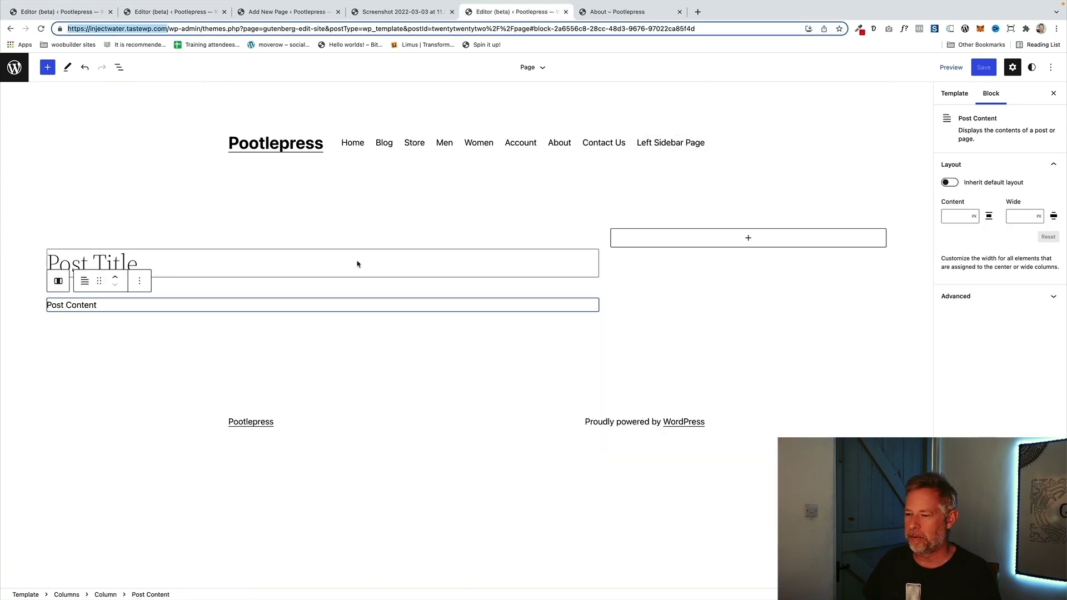
{"action": "left_click", "coordinate": [702, 241]}
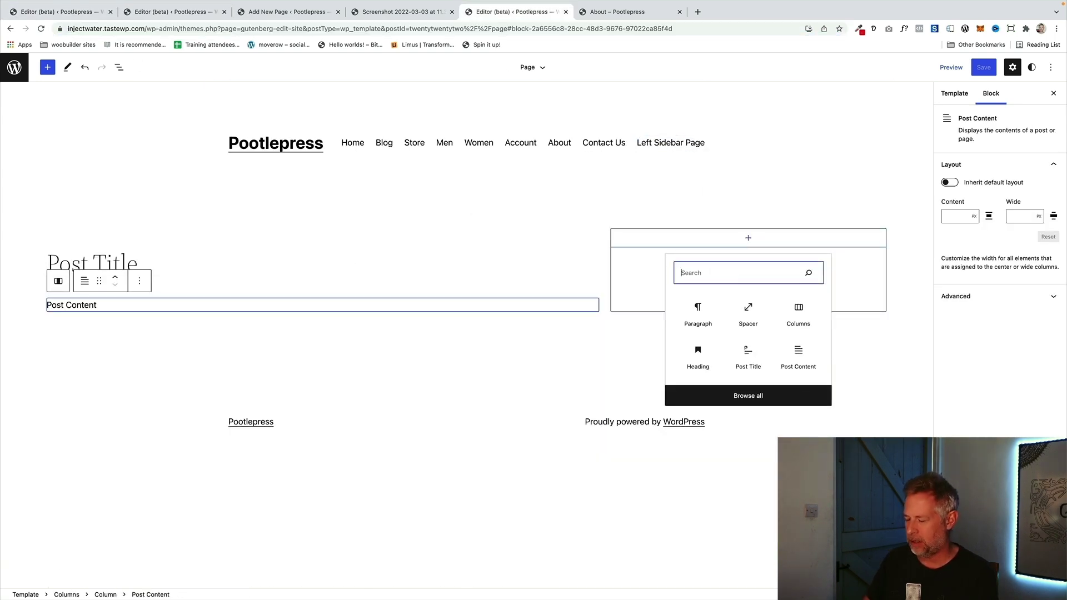
{"action": "type", "text": "search"}
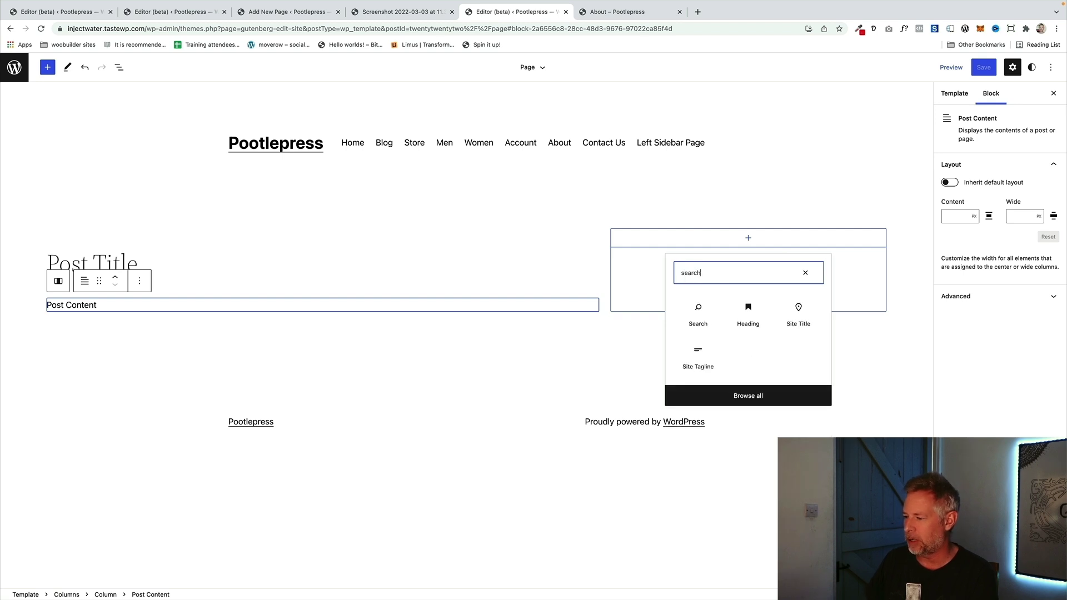
{"action": "left_click", "coordinate": [698, 313]}
Insert a Spacer block directly after the Search block in the sidebar column
{"action": "left_click", "coordinate": [841, 211]}
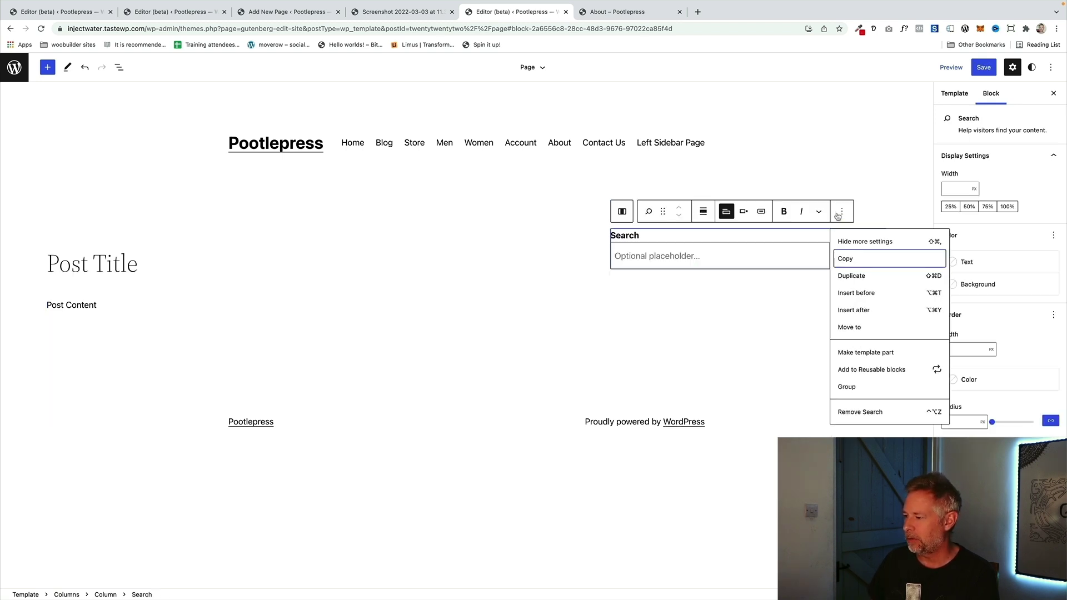
{"action": "left_click", "coordinate": [855, 311]}
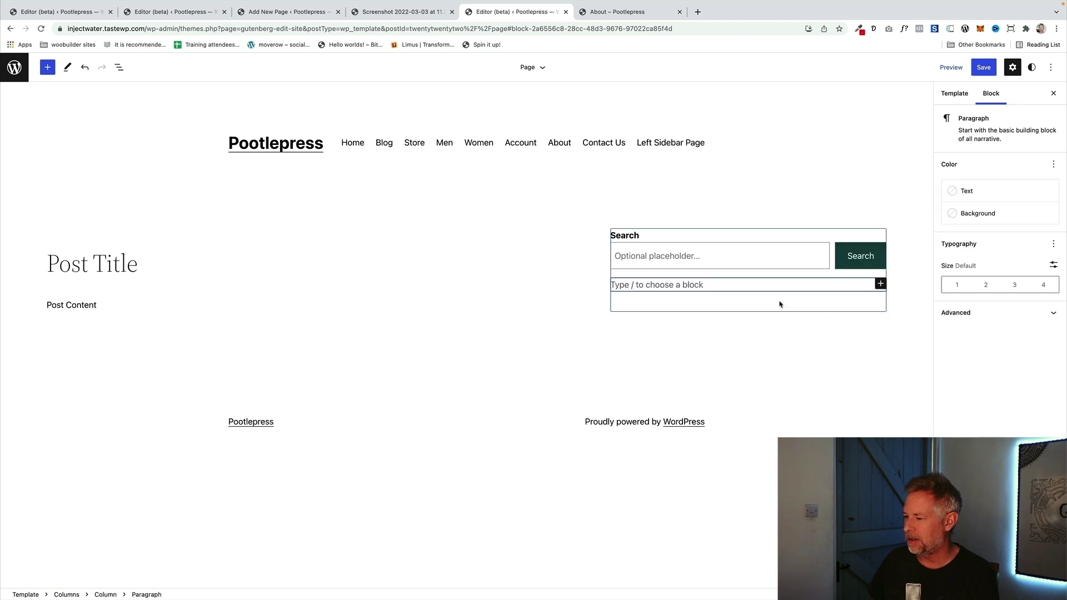
{"action": "type", "text": "/"}
{"action": "type", "text": "spacer"}
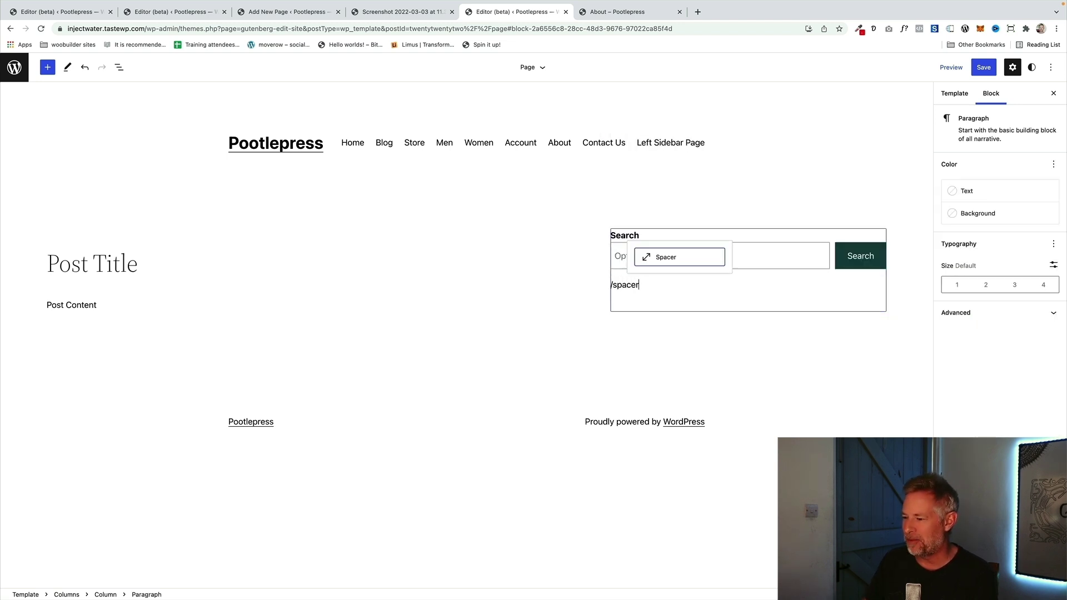
{"action": "key", "text": "Return"}
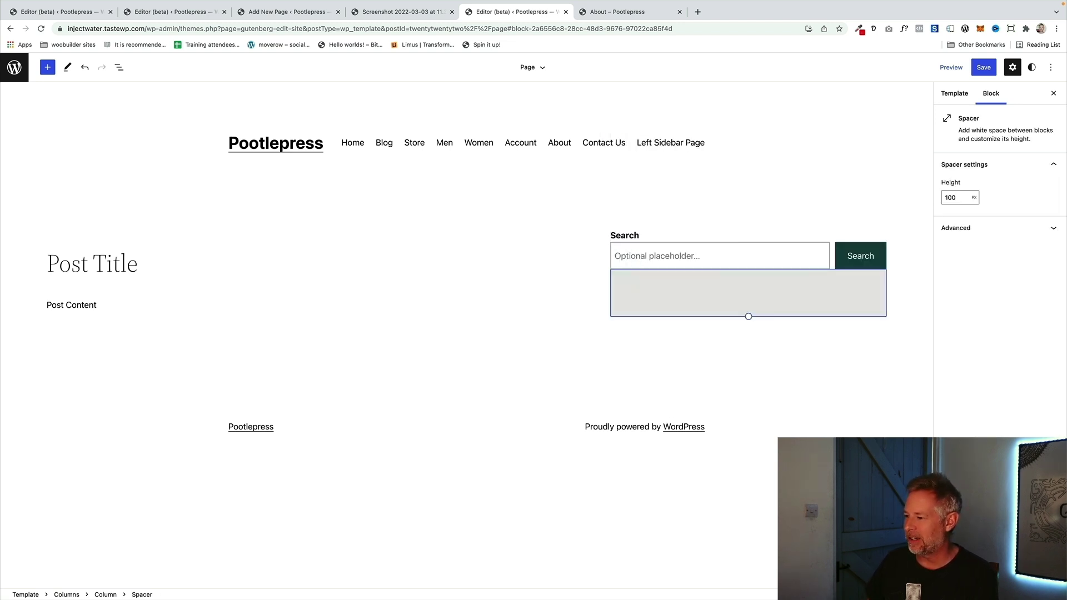
Insert an Image block after the Spacer and fill it with the landscape illustration grid from the Media Library
{"action": "left_click", "coordinate": [703, 252]}
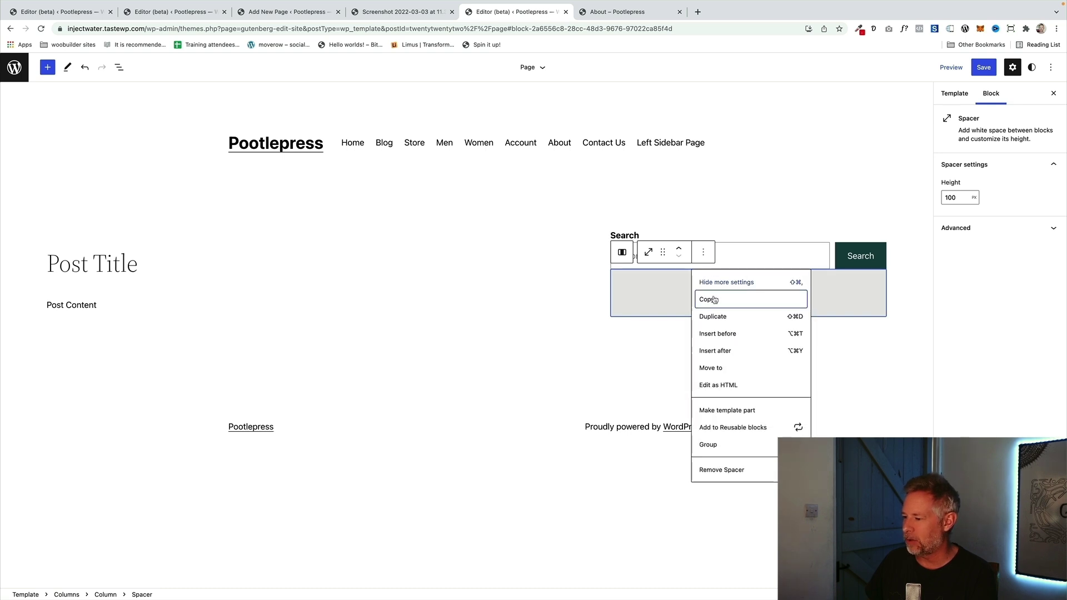
{"action": "left_click", "coordinate": [716, 351]}
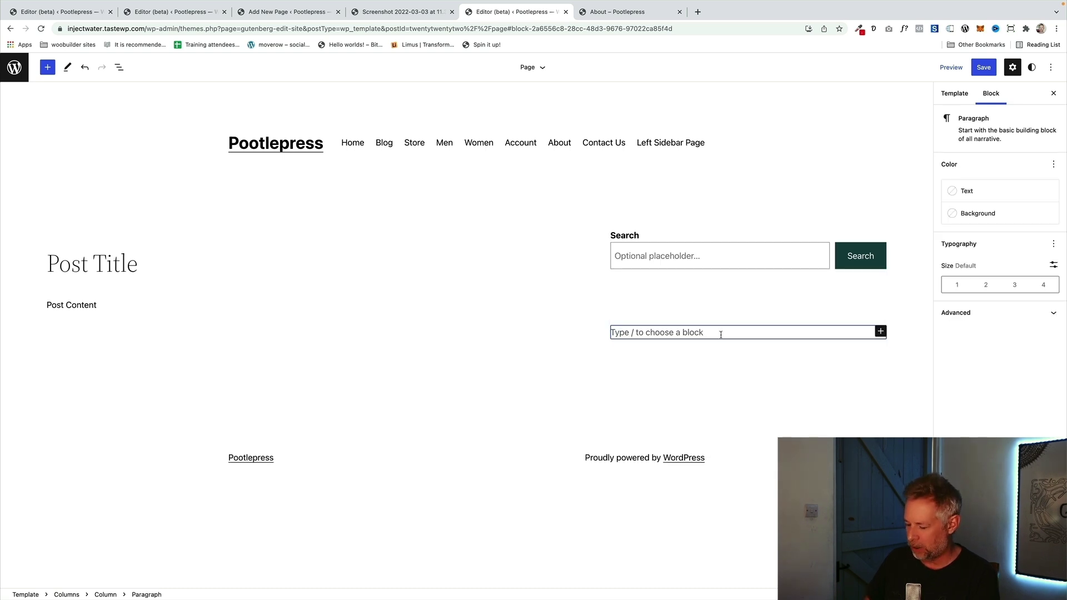
{"action": "type", "text": "/image"}
{"action": "key", "text": "Return"}
{"action": "left_click", "coordinate": [679, 316]}
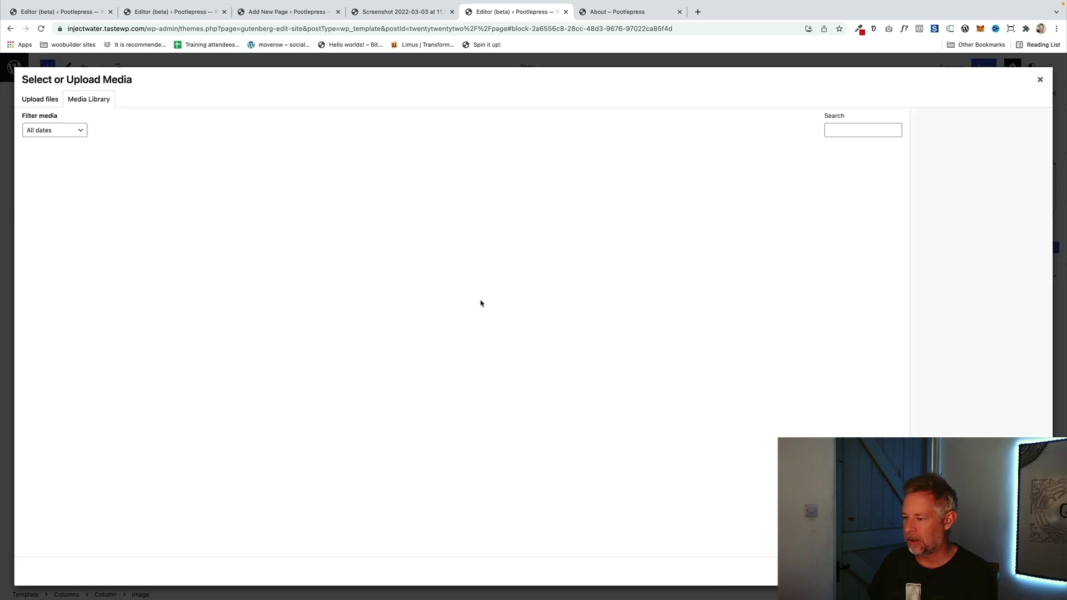
{"action": "key", "text": "Return"}
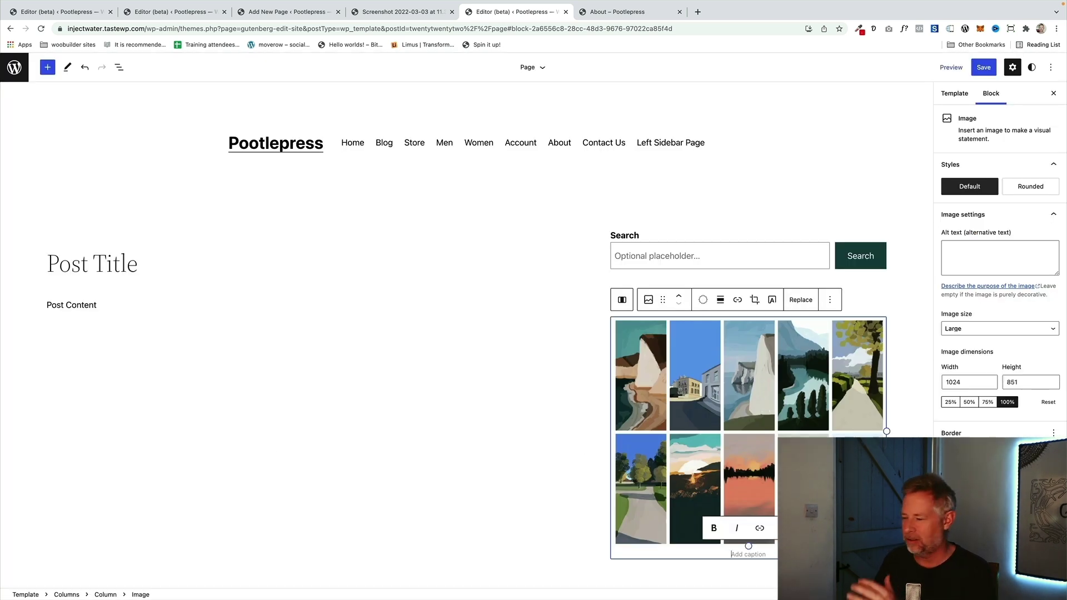
Save the Page template and check the sidebar on the reloaded live About page
{"action": "left_click", "coordinate": [984, 67]}
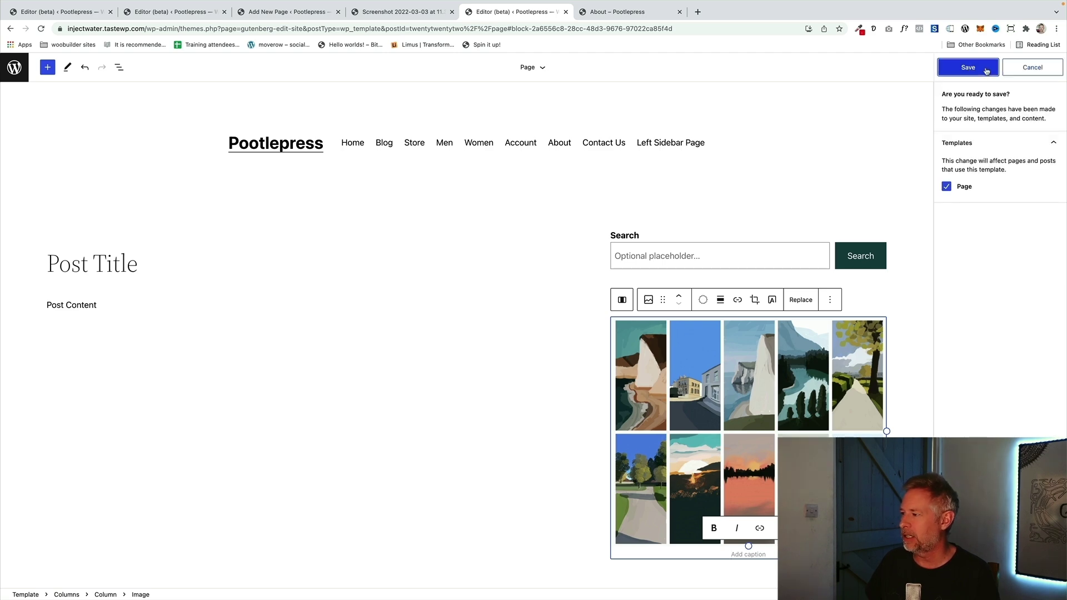
{"action": "left_click", "coordinate": [984, 68]}
{"action": "left_click", "coordinate": [617, 11]}
{"action": "key", "text": "Return"}
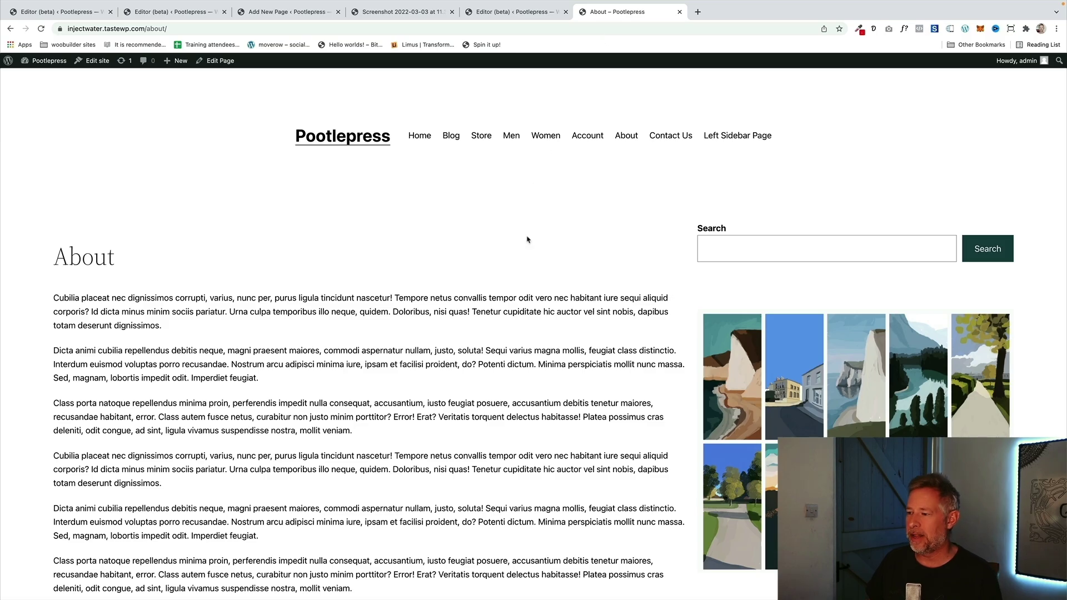
{"action": "scroll", "coordinate": [528, 239], "scroll_direction": "down", "scroll_amount": 10}
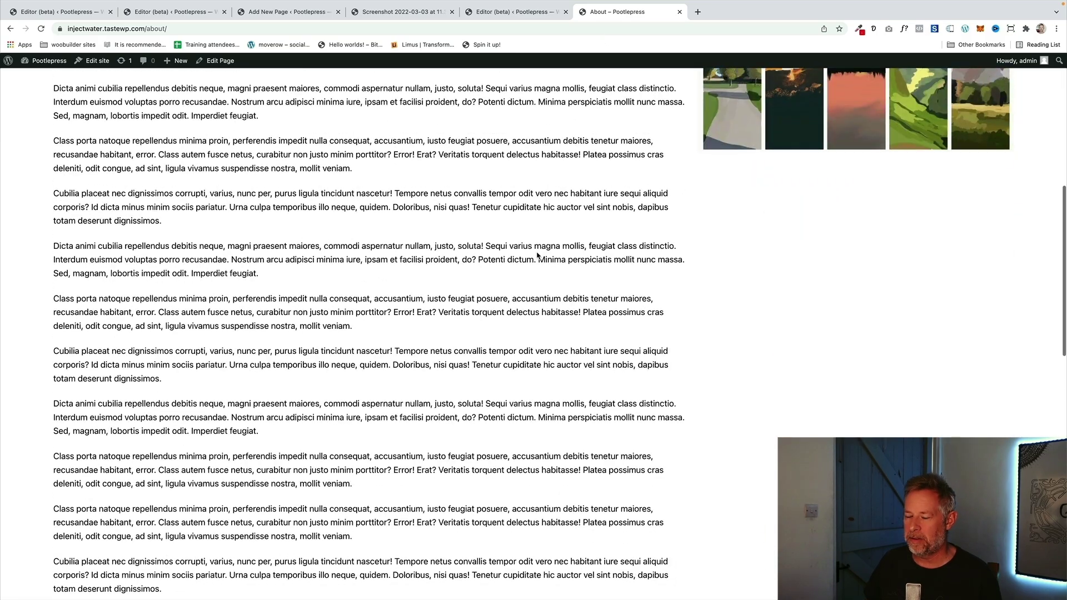
{"action": "scroll", "coordinate": [536, 256], "scroll_direction": "up", "scroll_amount": 5}
{"action": "scroll", "coordinate": [537, 255], "scroll_direction": "up", "scroll_amount": 5}
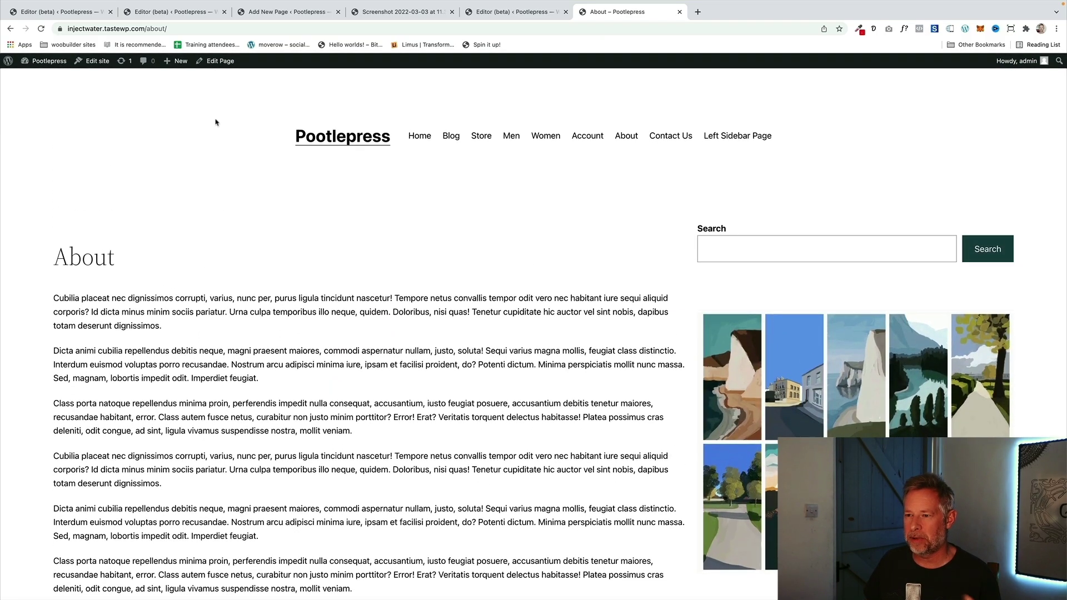
Create a new page titled "New page" and undo the accidental paste of the site address into its body
{"action": "mouse_move", "coordinate": [175, 71]}
{"action": "left_click", "coordinate": [171, 103]}
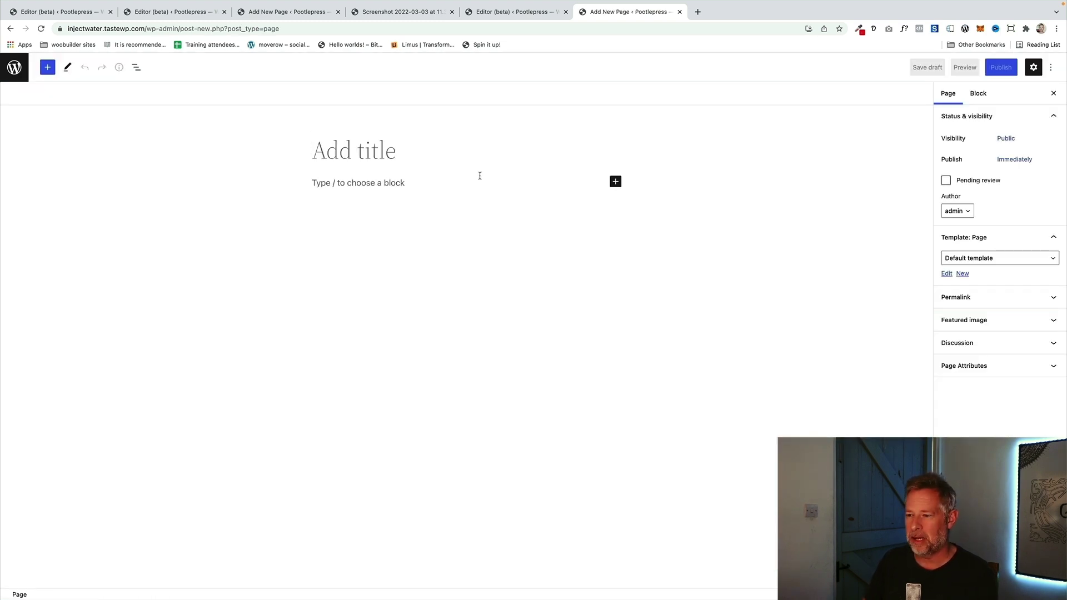
{"action": "type", "text": "New page"}
{"action": "left_click", "coordinate": [466, 184]}
{"action": "key", "text": "ctrl+v"}
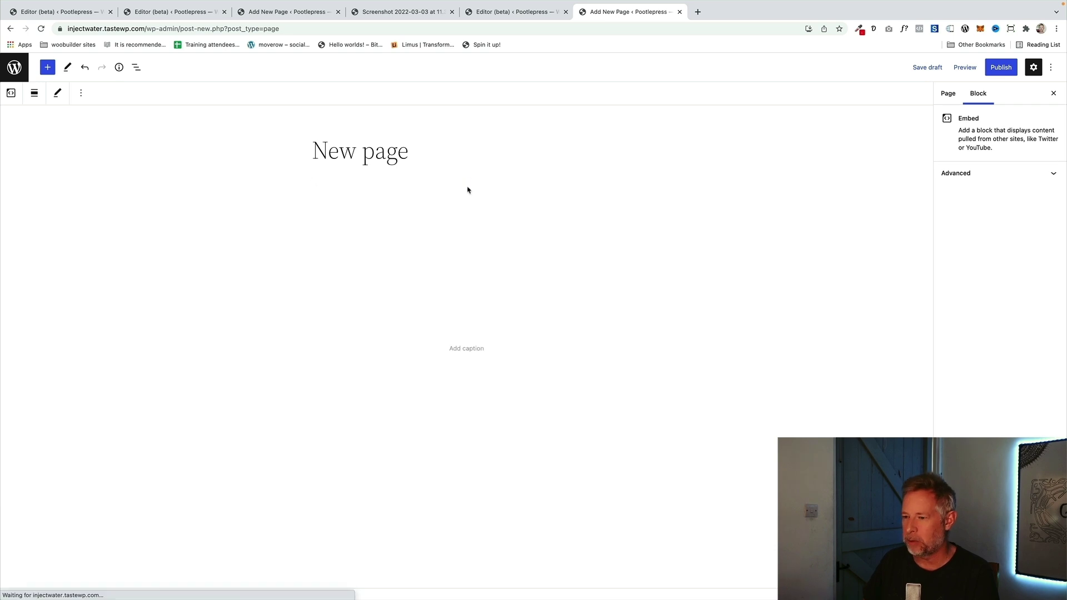
{"action": "key", "text": "ctrl+z"}
Fill the page body with three identical placeholder paragraphs beginning "Illum iaculis? Nisl! Nibh ante mattis similique incidunt!"
{"action": "type", "text": "Illum iaculis? Nisl! Nibh ante mattis similique incidunt! Debitis cubilia, curae recusandae, mus dicta. Blanditiis inceptos ipsa! Repellendus, dolorum sit atque posuere aliquip. Sagittis! Congue suscipit mattis? Ad? Maecenas, aperiam, pulvinar nisl consequat diam netus mi, quasi aut occaecati sed augue ullamcorper odit laboriosam, molestiae cupiditate do exercitation hac nostra."}
{"action": "key", "text": "Return"}
{"action": "type", "text": "Illum iaculis? Nisl! Nibh ante mattis similique incidunt! Debitis cubilia, curae recusandae, mus dicta. Blanditiis inceptos ipsa! Repellendus, dolorum sit atque posuere aliquip. Sagittis! Congue suscipit mattis? Ad? Maecenas, aperiam, pulvinar nisl consequat diam netus mi, quasi aut occaecati sed augue ullamcorper odit laboriosam, molestiae cupiditate do exercitation hac nostra."}
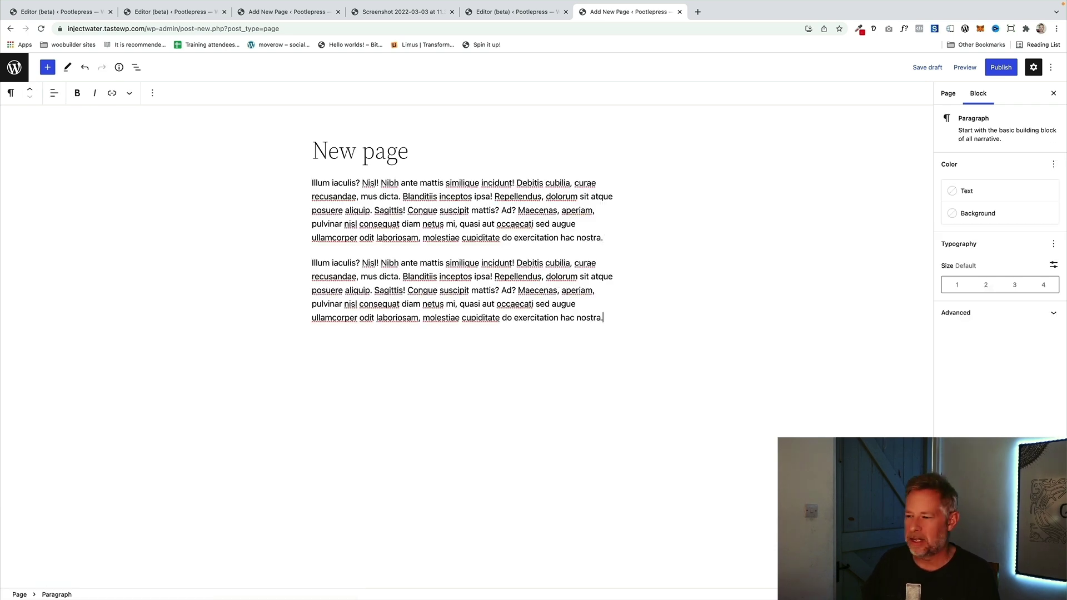
{"action": "key", "text": "Return"}
{"action": "type", "text": "Illum iaculis? Nisl! Nibh ante mattis similique incidunt! Debitis cubilia, curae recusandae, mus dicta. Blanditiis inceptos ipsa! Repellendus, dolorum sit atque posuere aliquip. Sagittis! Congue suscipit mattis? Ad? Maecenas, aperiam, pulvinar nisl consequat diam netus mi, quasi aut occaecati sed augue ullamcorper odit laboriosam, molestiae cupiditate do exercitation hac nostra."}
Publish the new page and view it on the live site
{"action": "left_click", "coordinate": [1001, 68]}
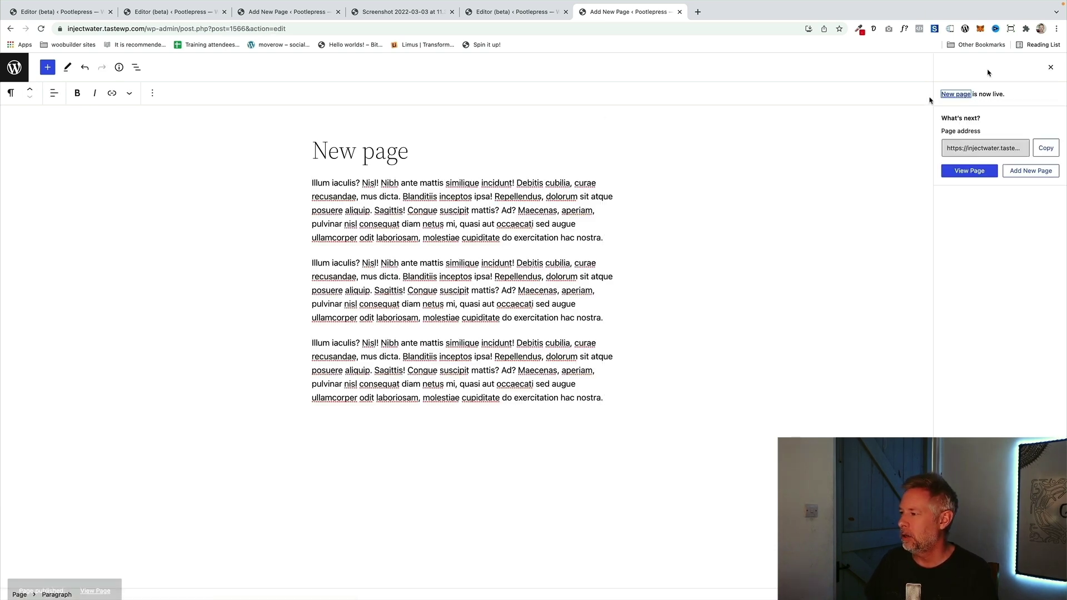
{"action": "left_click", "coordinate": [95, 570]}
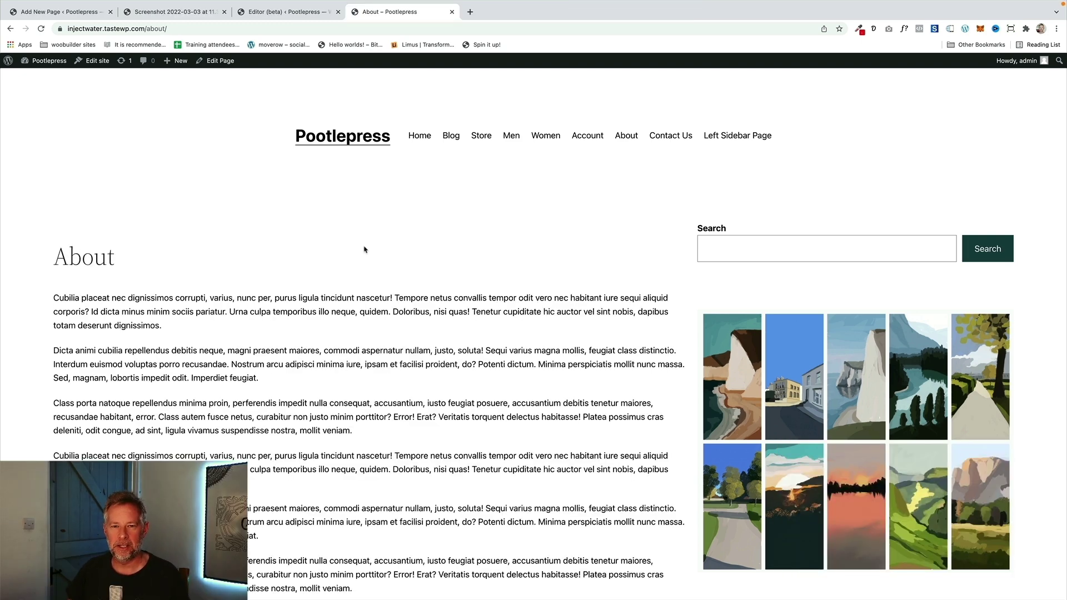
Give the sidebar column in the Page template the theme's light grey #F6F6F6 background and 50 px padding
{"action": "left_click", "coordinate": [309, 18]}
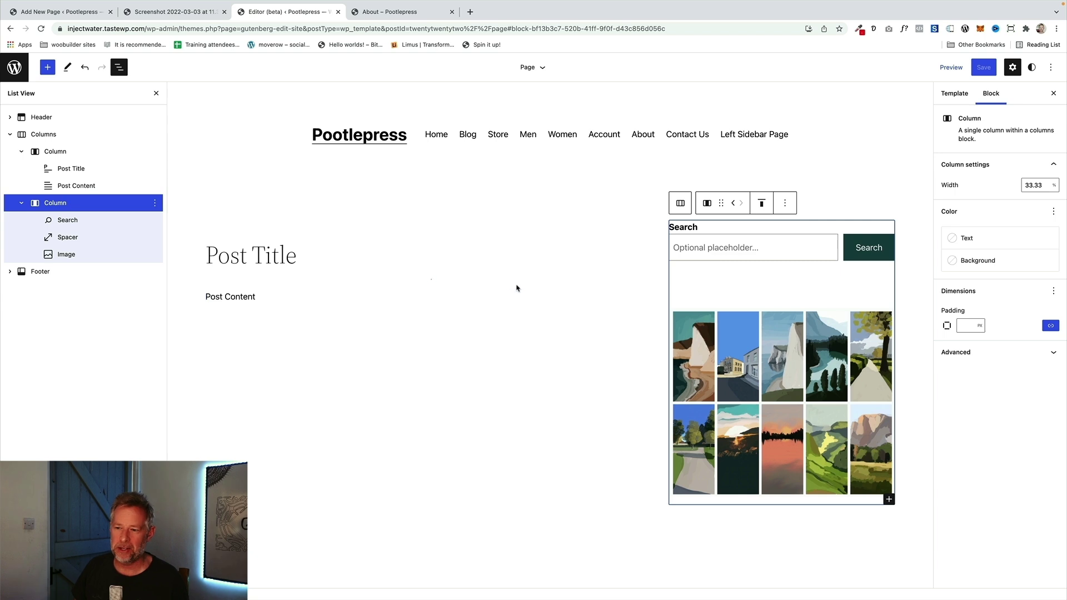
{"action": "left_click", "coordinate": [65, 136]}
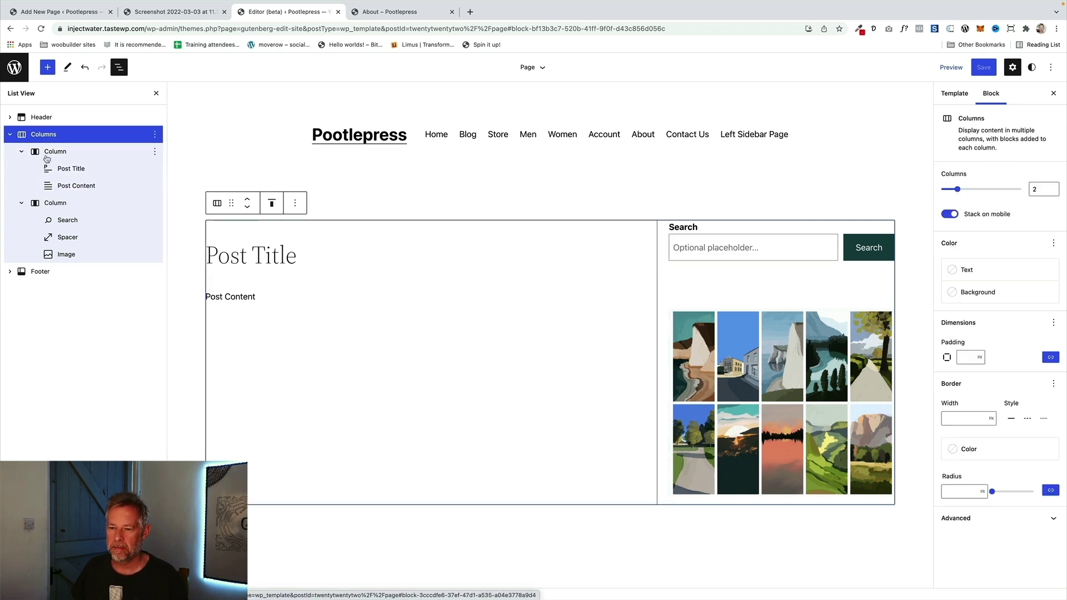
{"action": "left_click", "coordinate": [55, 204]}
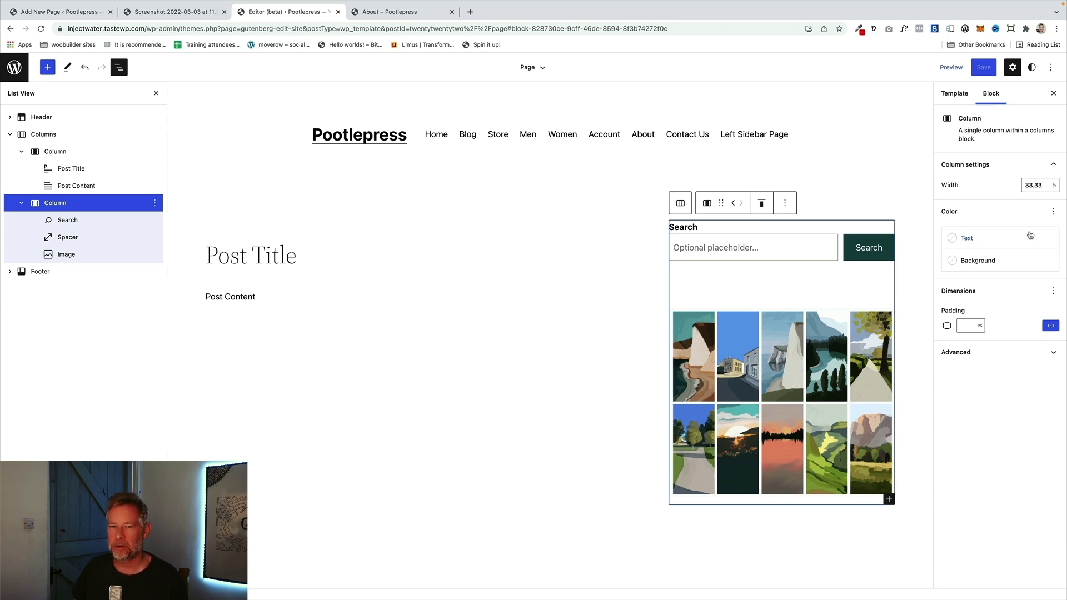
{"action": "left_click", "coordinate": [998, 260]}
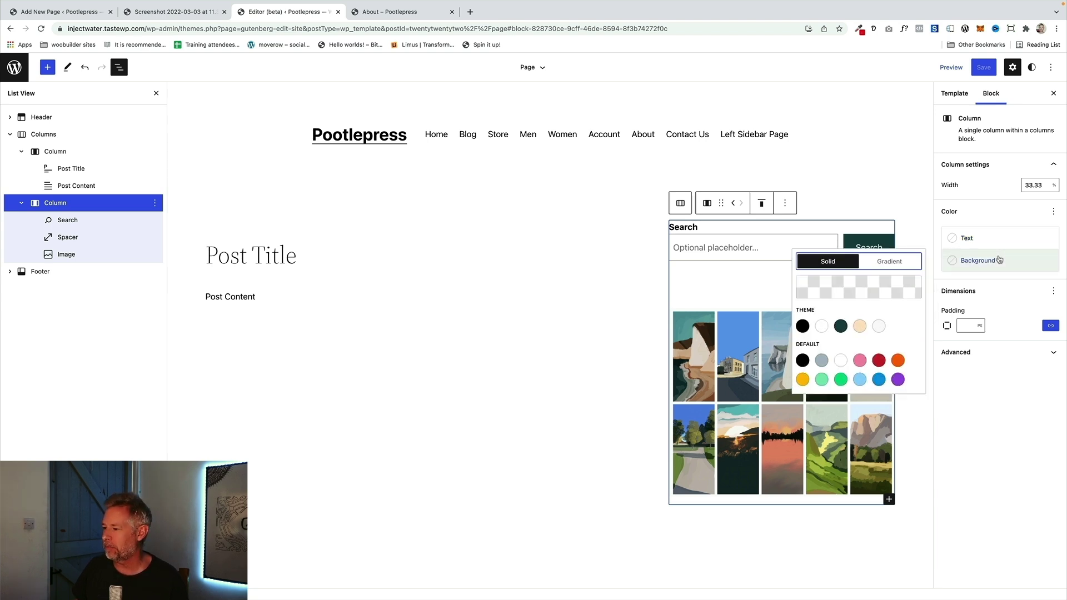
{"action": "left_click", "coordinate": [879, 326]}
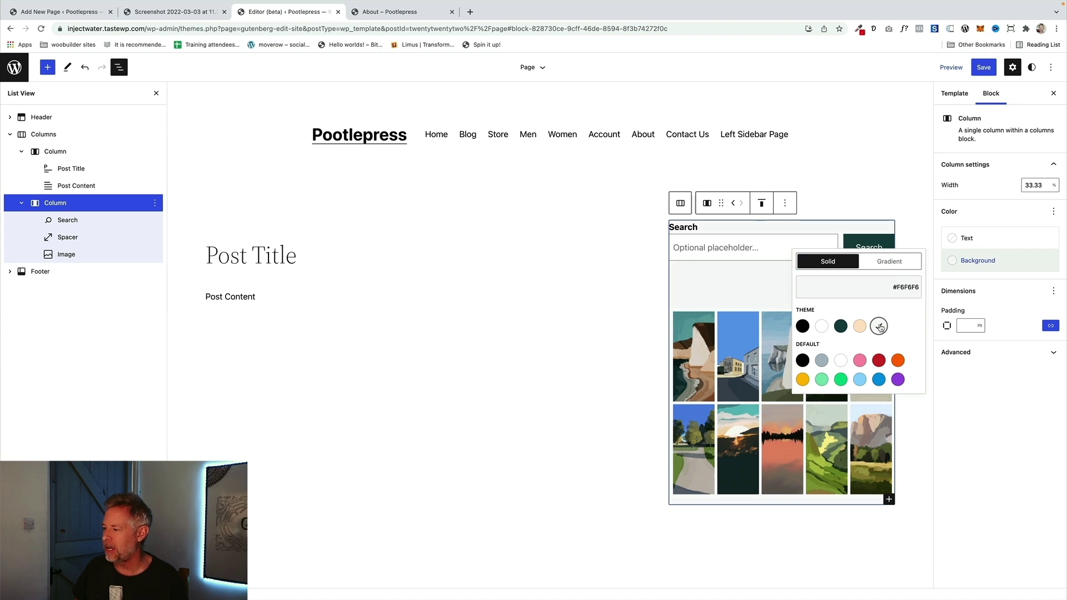
{"action": "left_click", "coordinate": [965, 327]}
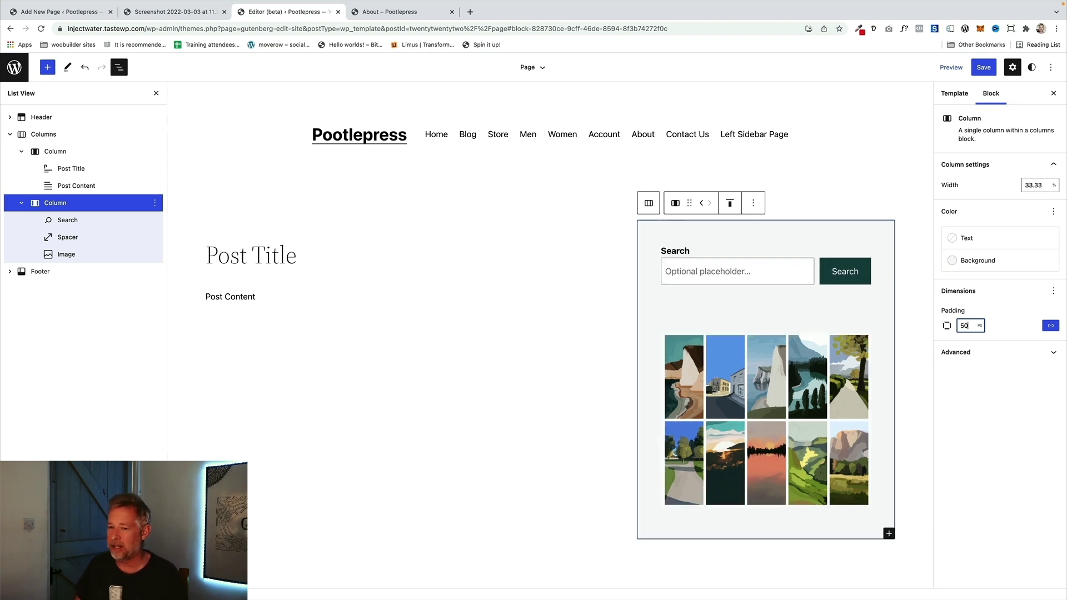
Set the padding of the whole Columns block to 50 px and save the Page template
{"action": "left_click", "coordinate": [66, 139]}
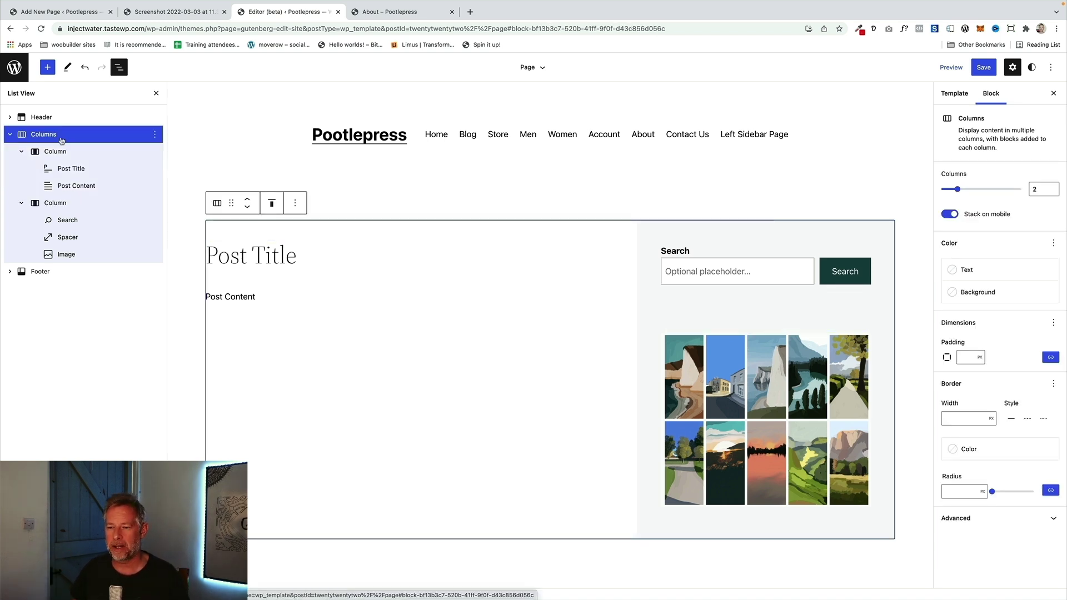
{"action": "left_click", "coordinate": [969, 357]}
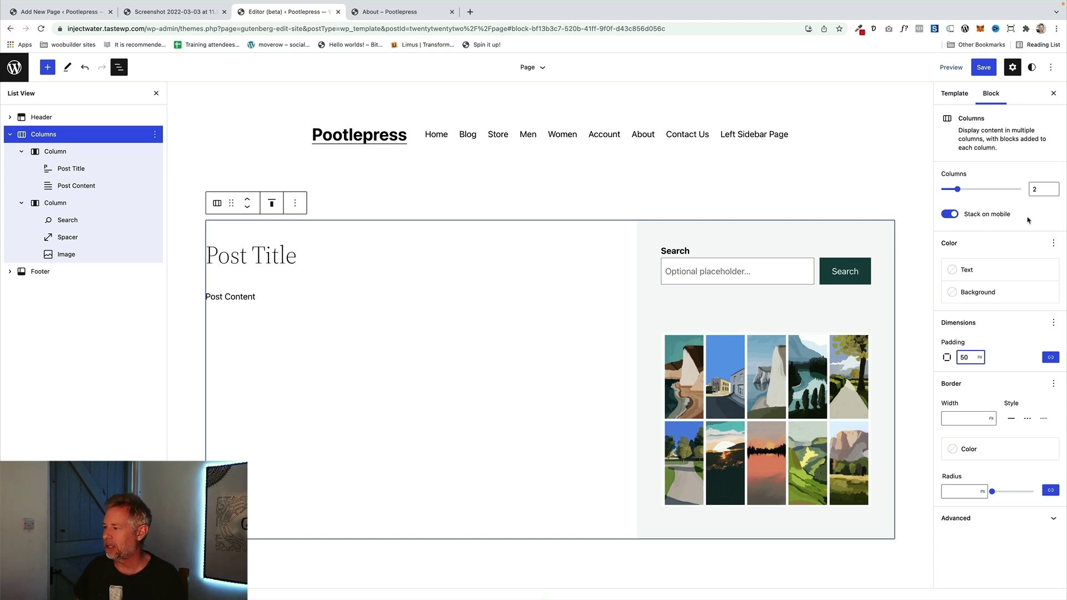
{"action": "left_click", "coordinate": [978, 67]}
{"action": "left_click", "coordinate": [975, 67]}
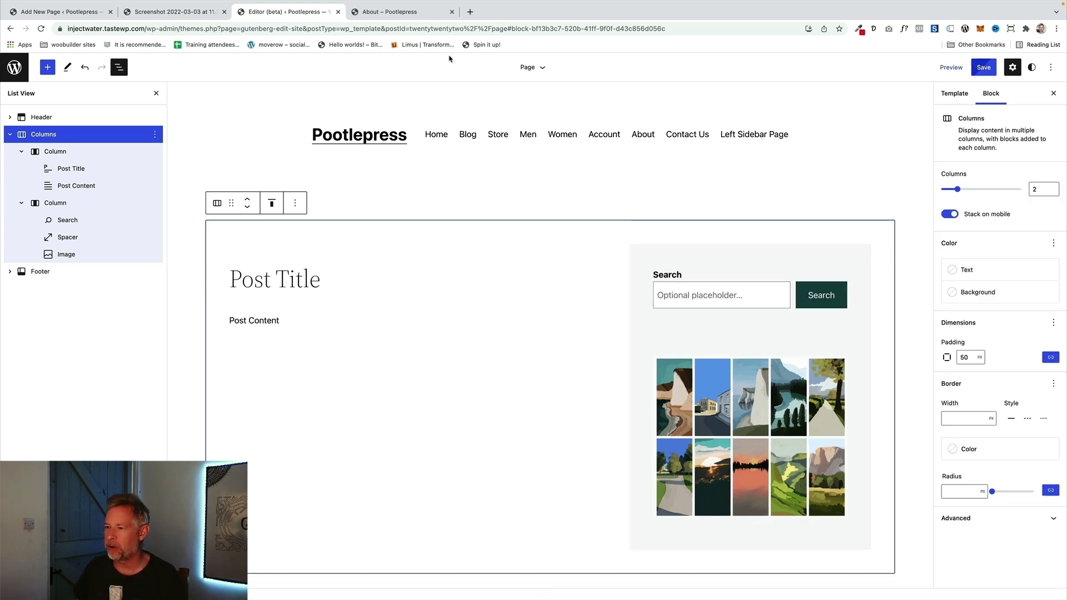
Reload the live About page and examine the sidebar's background and spacing along the content
{"action": "left_click", "coordinate": [380, 20]}
{"action": "left_click", "coordinate": [381, 26]}
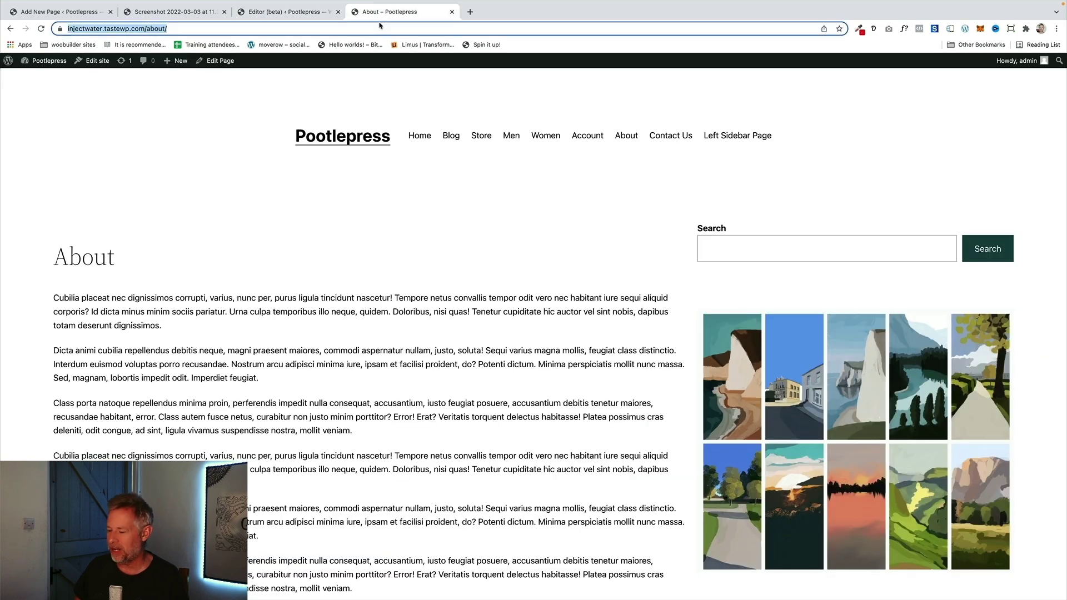
{"action": "key", "text": "Return"}
{"action": "scroll", "coordinate": [389, 189], "scroll_direction": "down", "scroll_amount": 3}
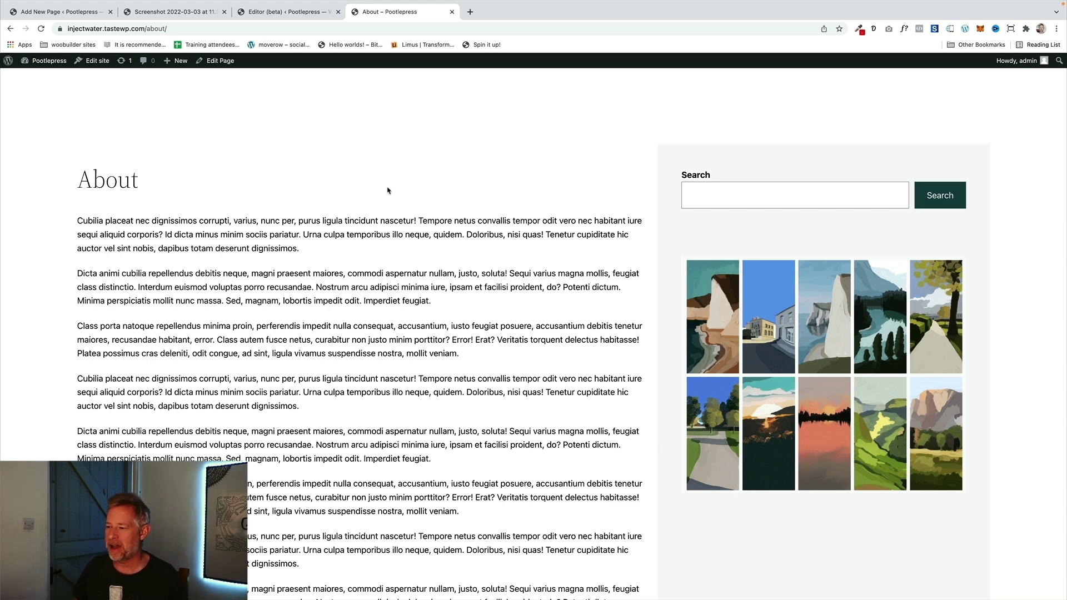
{"action": "scroll", "coordinate": [688, 248], "scroll_direction": "up", "scroll_amount": 3}
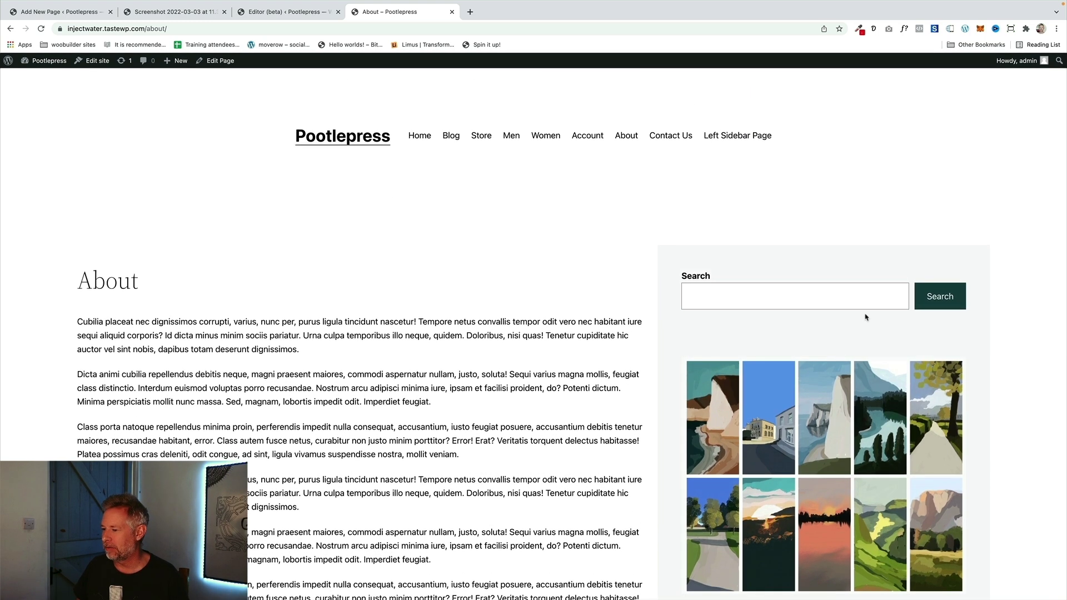
{"action": "scroll", "coordinate": [926, 315], "scroll_direction": "down", "scroll_amount": 3}
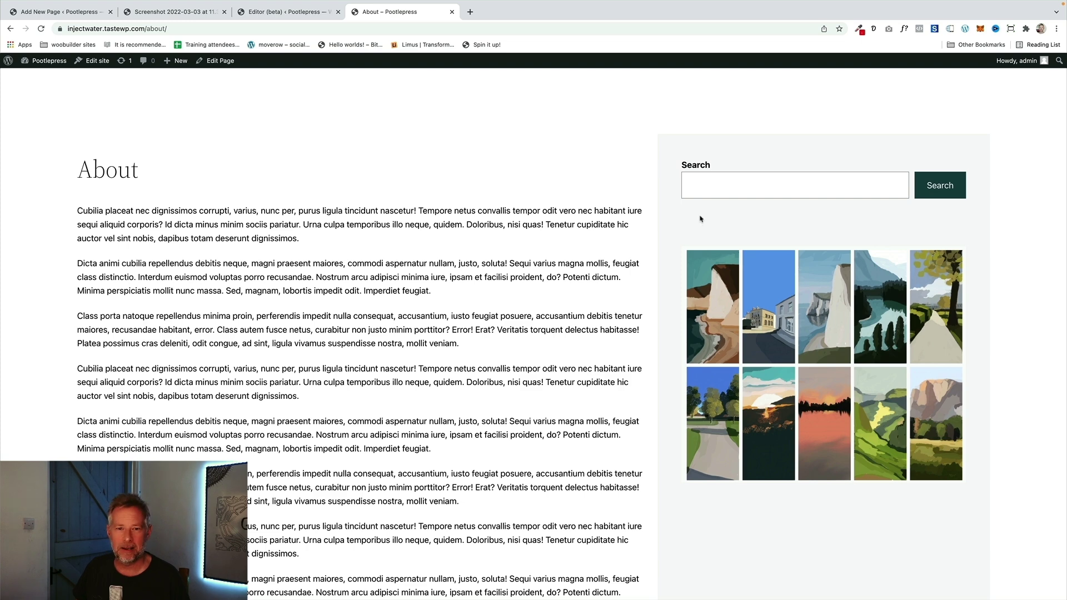
{"action": "scroll", "coordinate": [710, 242], "scroll_direction": "down", "scroll_amount": 1}
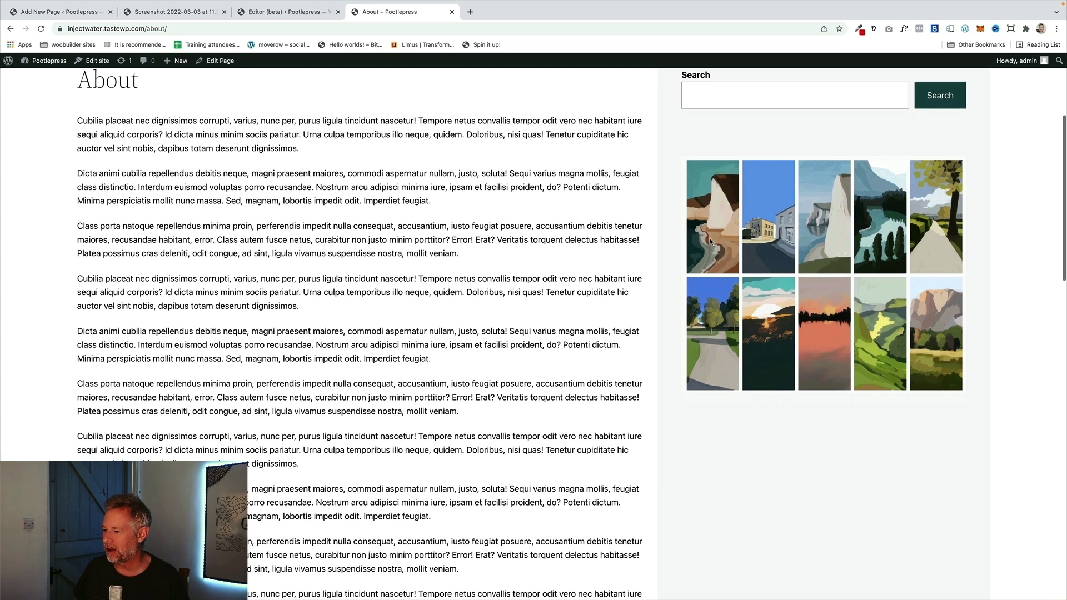
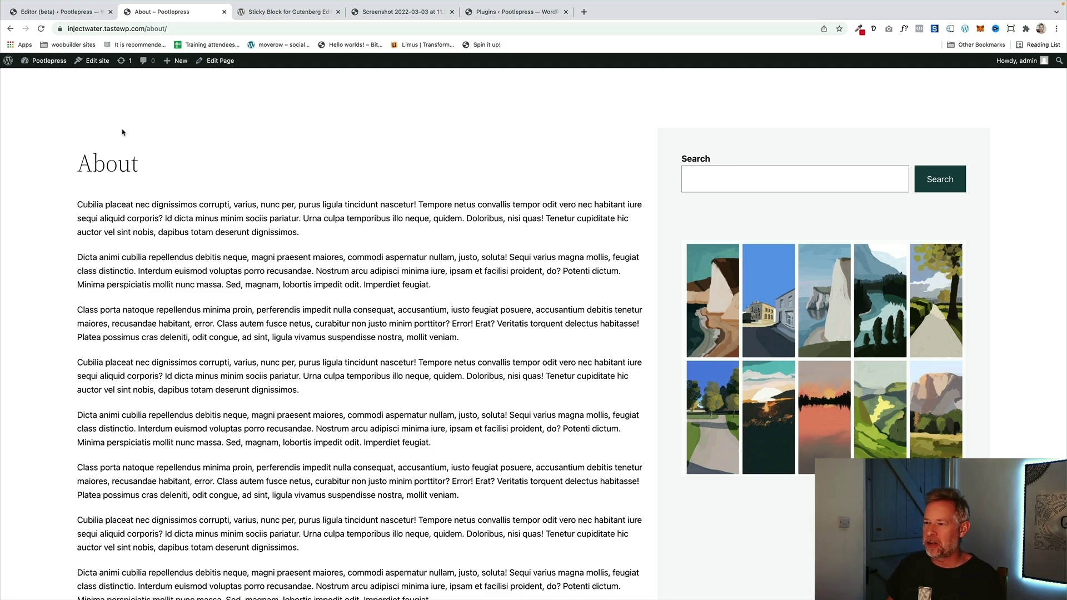
Review the Sticky Block for Gutenberg Editor plugin's page and locate the plugin among the site's installed plugins
{"action": "left_click", "coordinate": [485, 14]}
{"action": "left_click", "coordinate": [289, 12]}
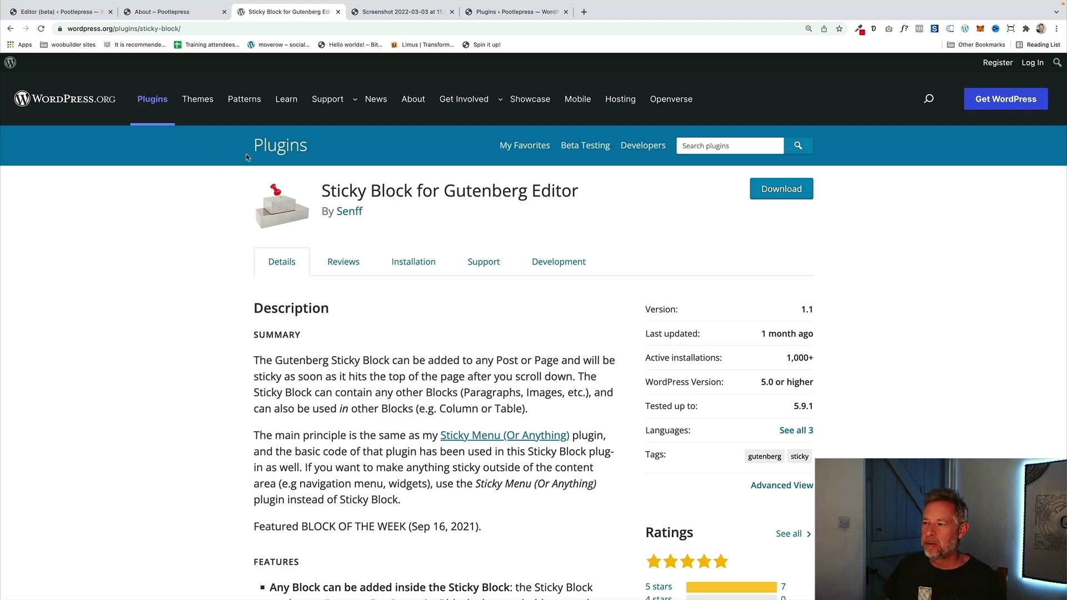
{"action": "left_click", "coordinate": [483, 14]}
{"action": "left_click_drag", "start_coordinate": [163, 323], "coordinate": [105, 323]}
Open the Page template from the site editor's list of templates
{"action": "left_click", "coordinate": [59, 12]}
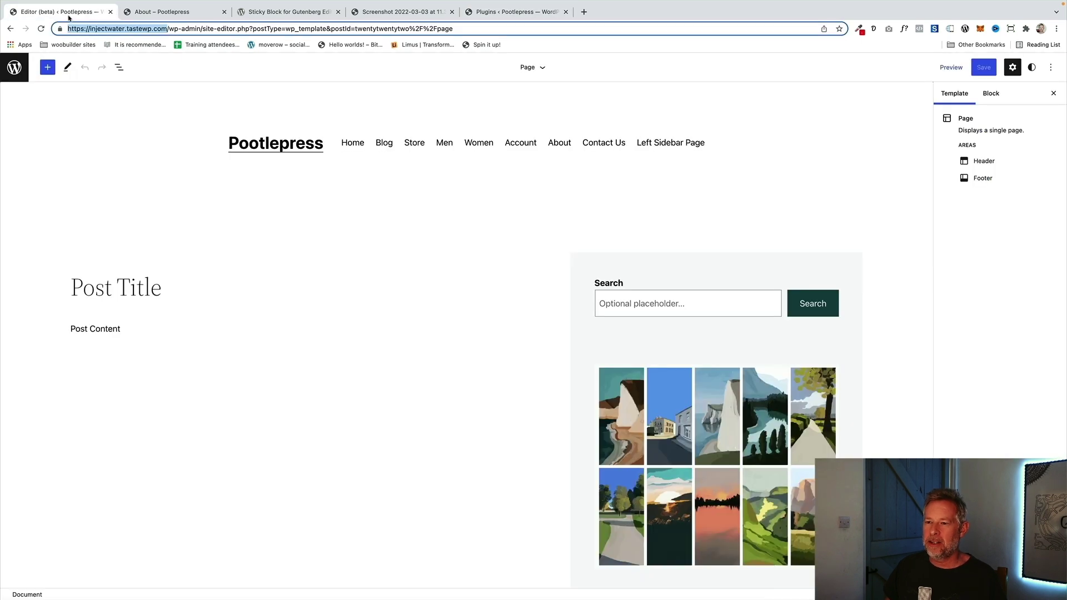
{"action": "left_click", "coordinate": [21, 67]}
{"action": "left_click", "coordinate": [46, 177]}
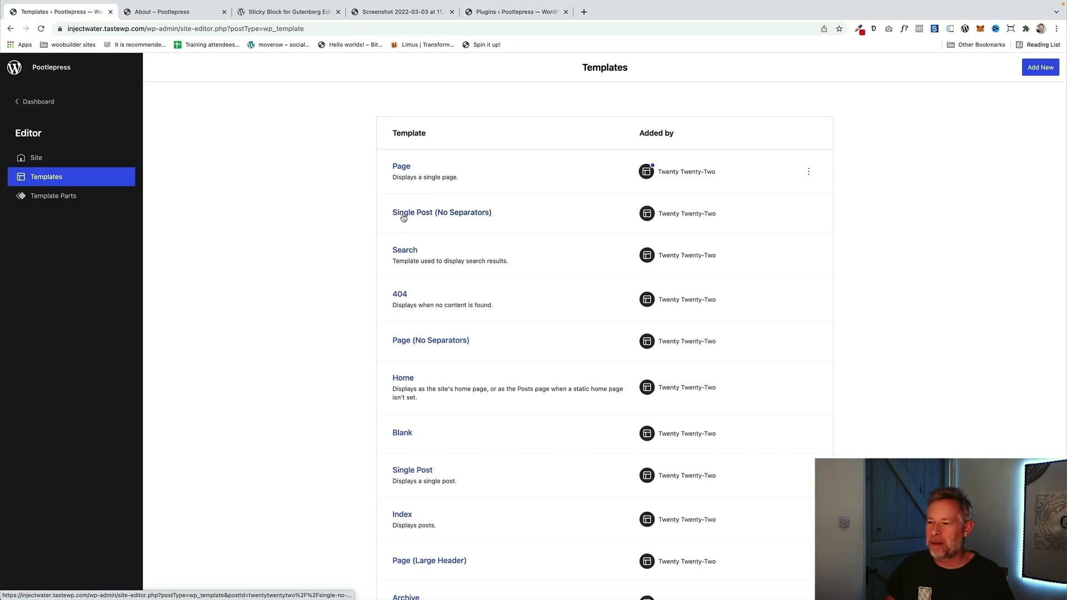
{"action": "left_click", "coordinate": [402, 167]}
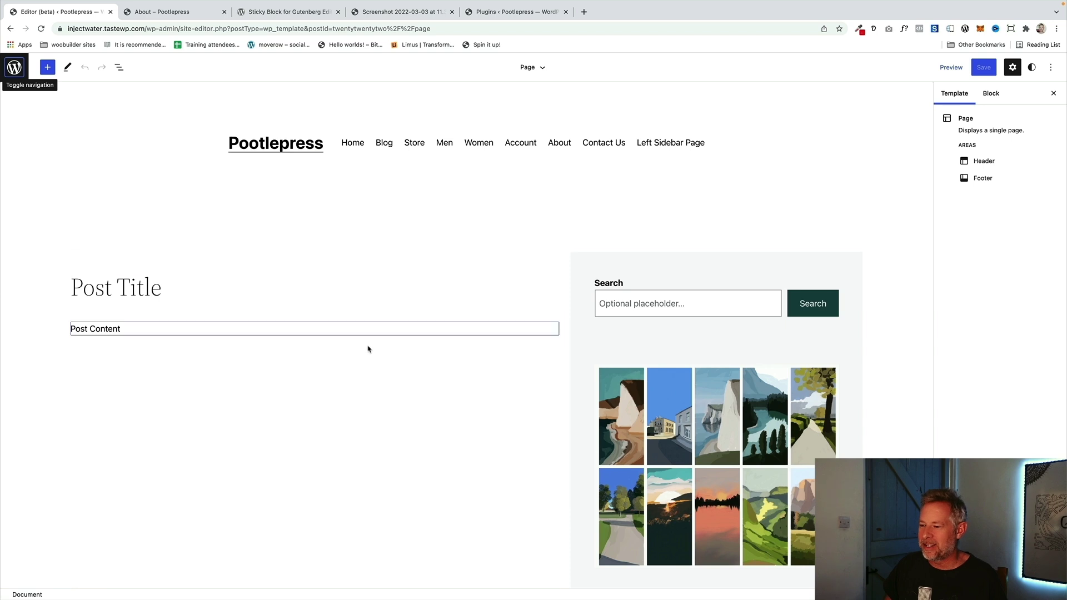
{"action": "scroll", "coordinate": [371, 362], "scroll_direction": "down", "scroll_amount": 3}
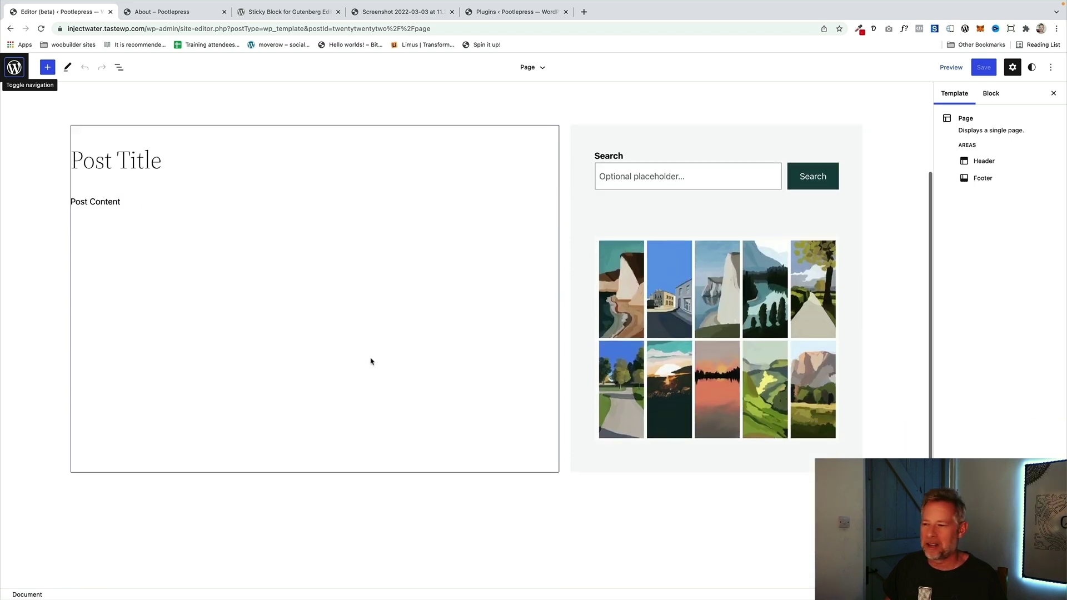
Show the template's block list with the Header and Footer collapsed
{"action": "left_click", "coordinate": [118, 67]}
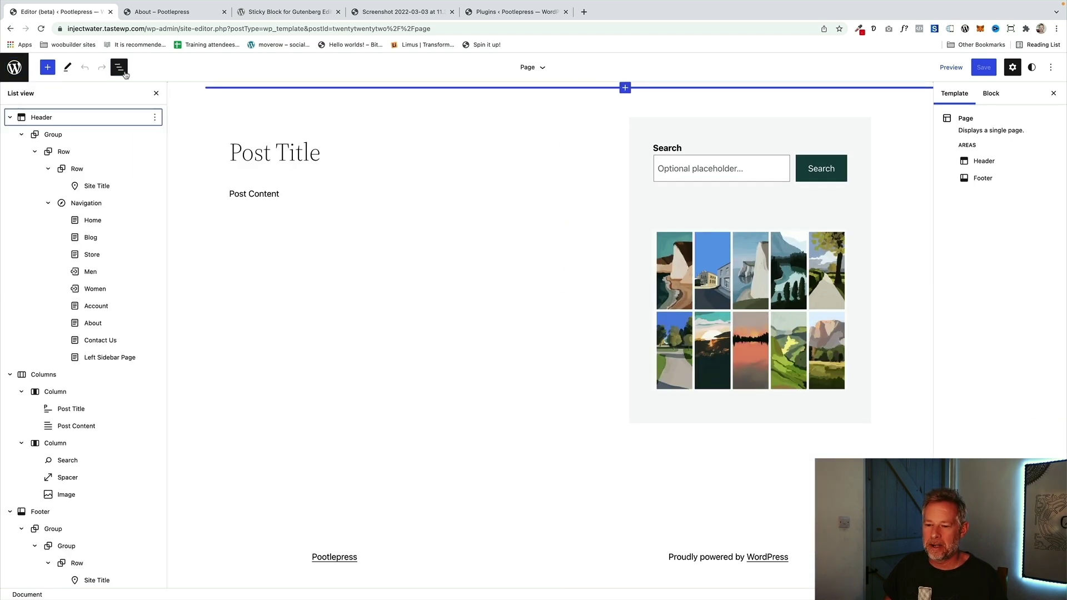
{"action": "left_click", "coordinate": [9, 117]}
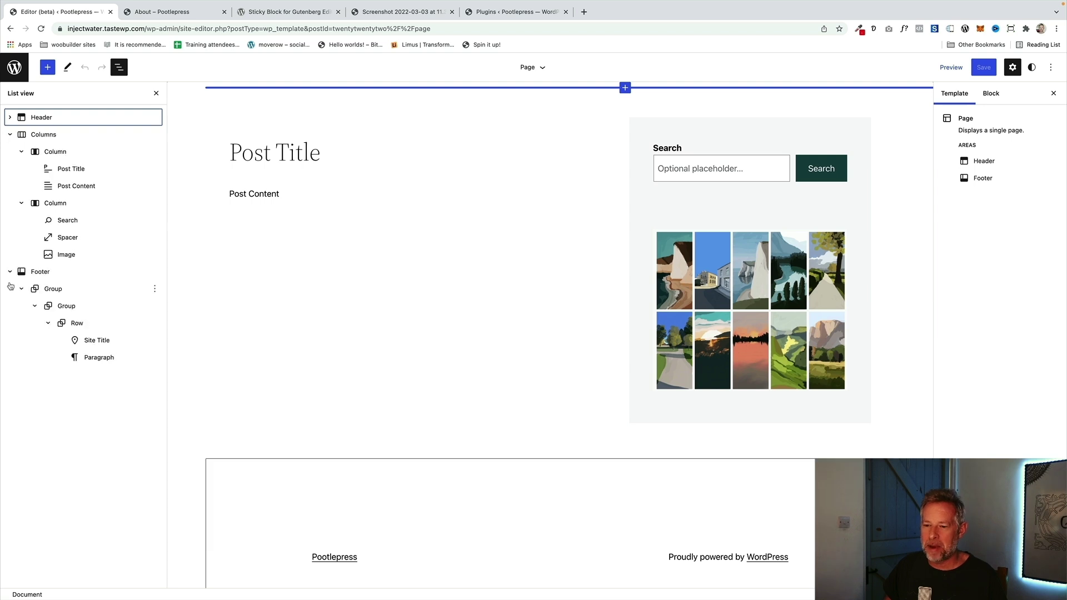
{"action": "left_click", "coordinate": [9, 269]}
{"action": "left_click", "coordinate": [10, 270]}
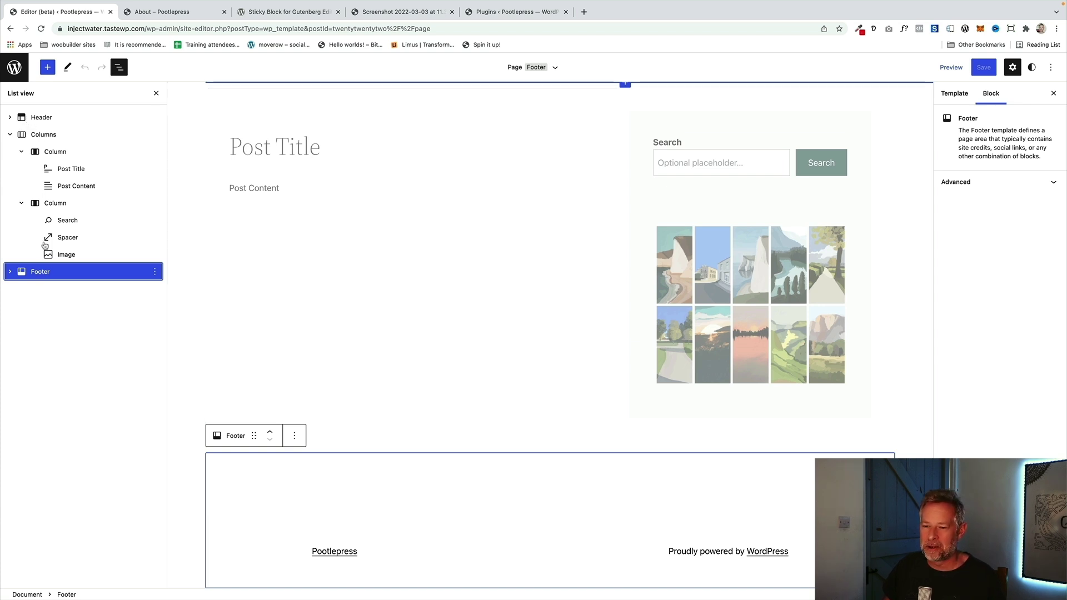
Insert a Sticky block before the Search block in the sidebar column
{"action": "left_click", "coordinate": [49, 135]}
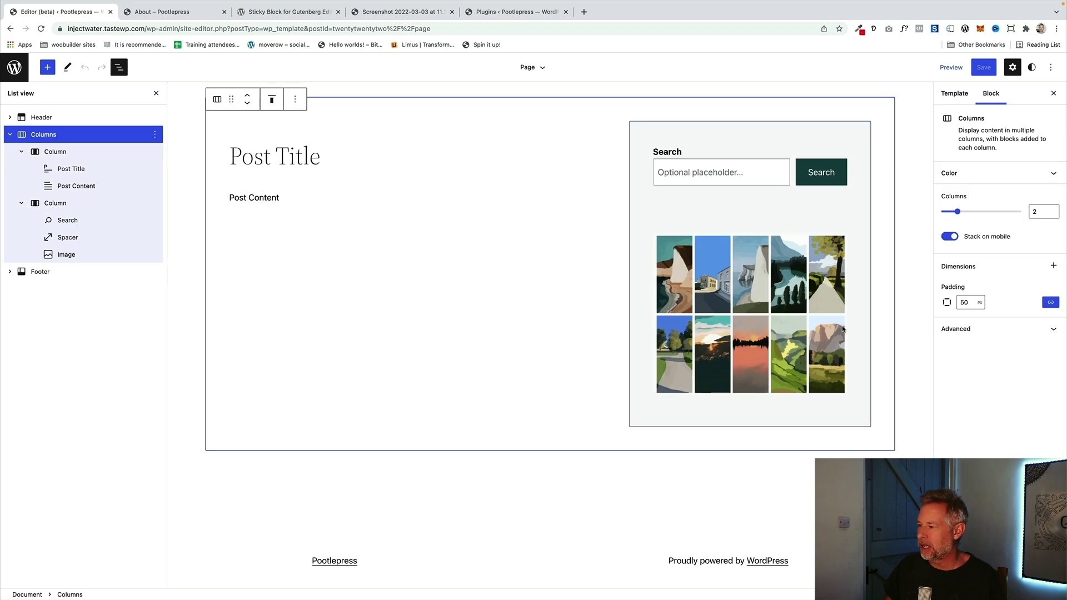
{"action": "left_click", "coordinate": [112, 205]}
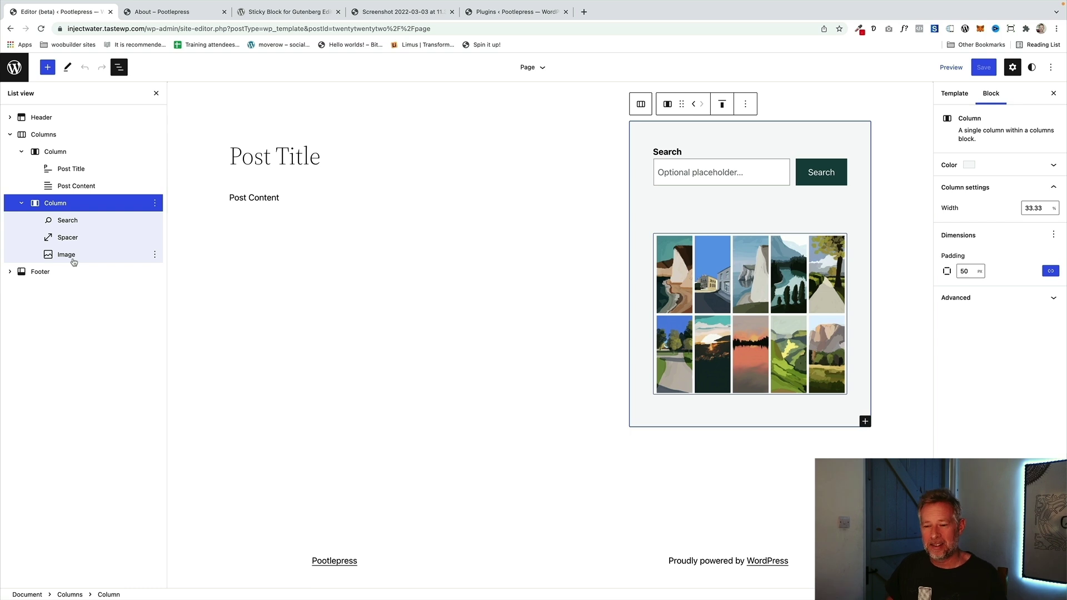
{"action": "right_click", "coordinate": [98, 222]}
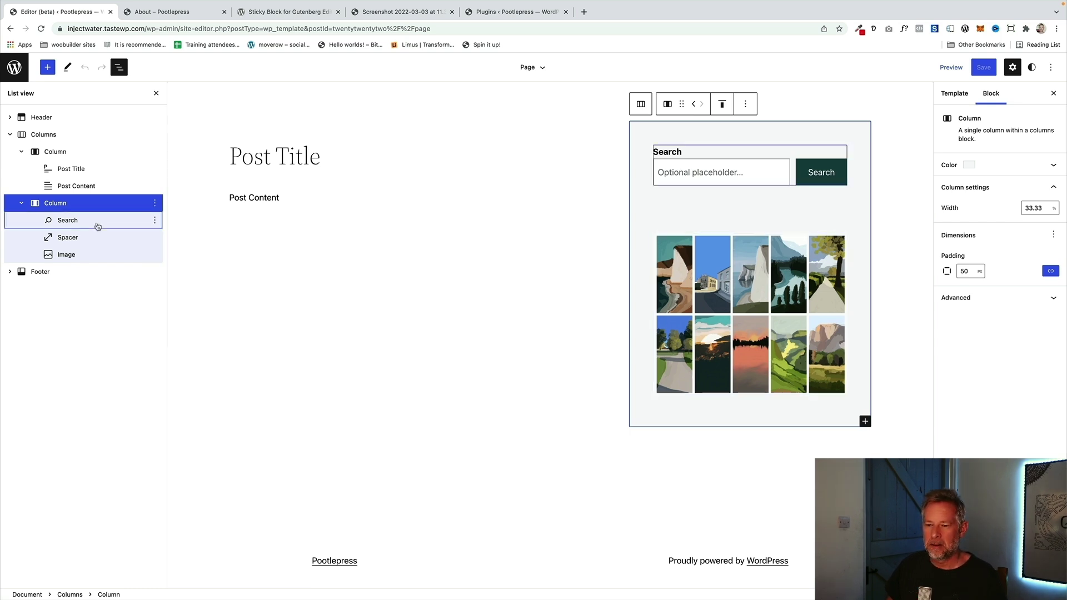
{"action": "left_click", "coordinate": [98, 226]}
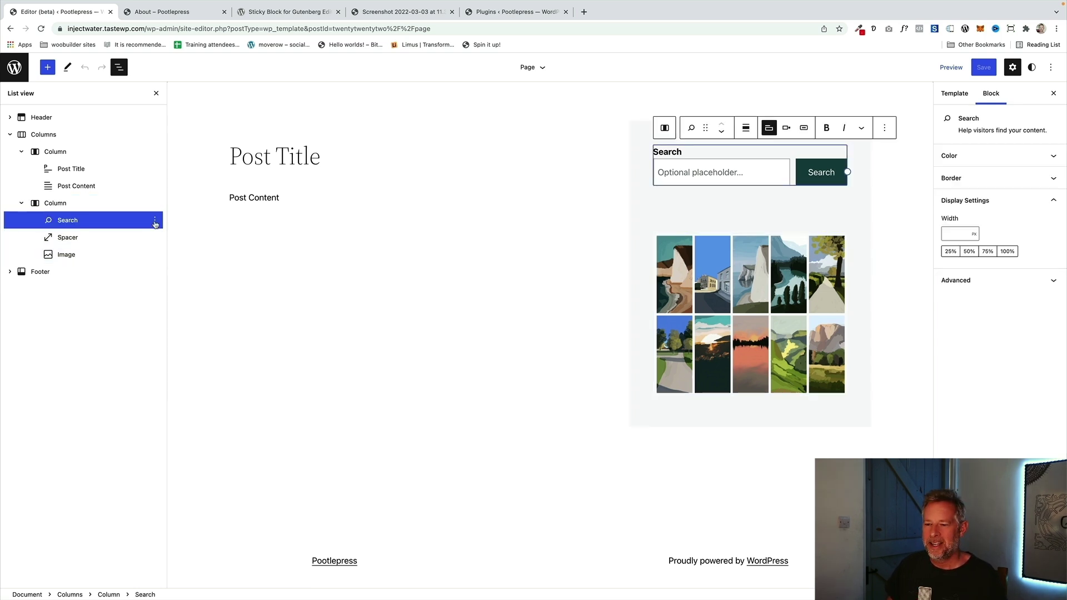
{"action": "left_click", "coordinate": [155, 221]}
{"action": "left_click", "coordinate": [167, 295]}
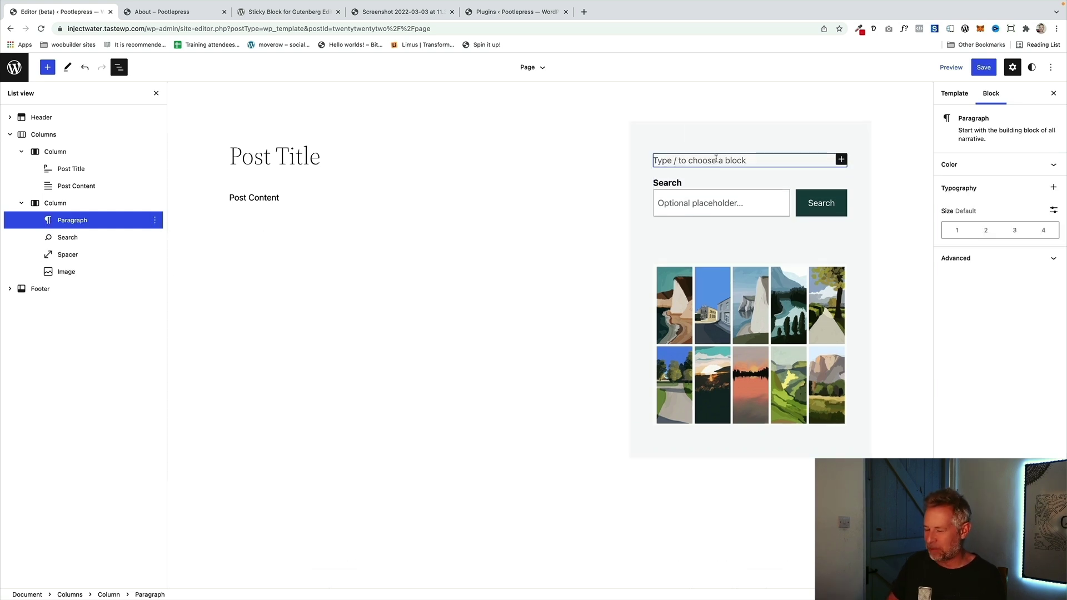
{"action": "type", "text": "/stick"}
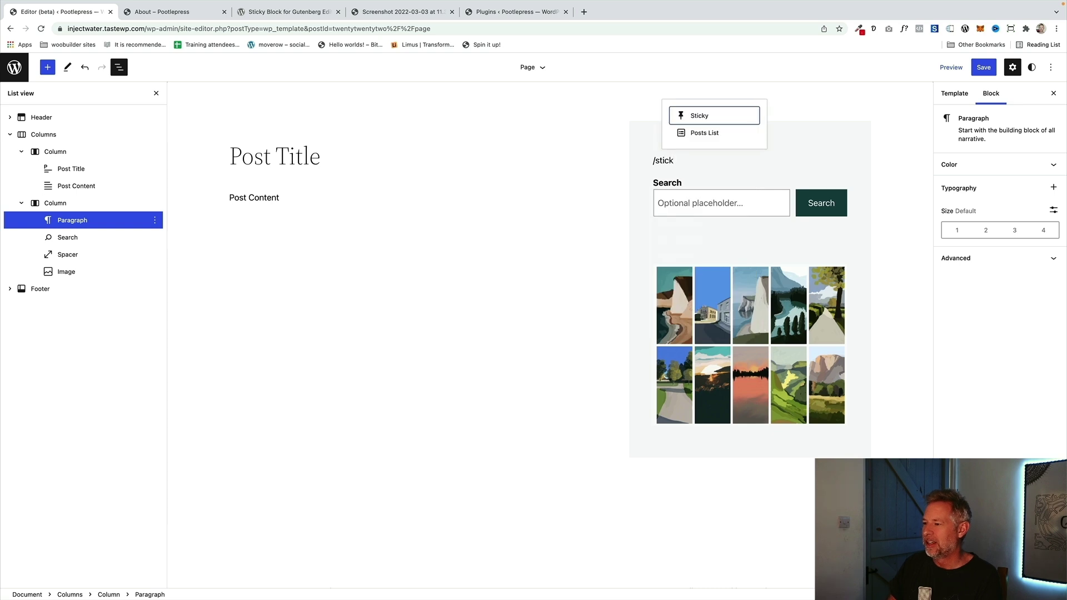
{"action": "left_click", "coordinate": [703, 112]}
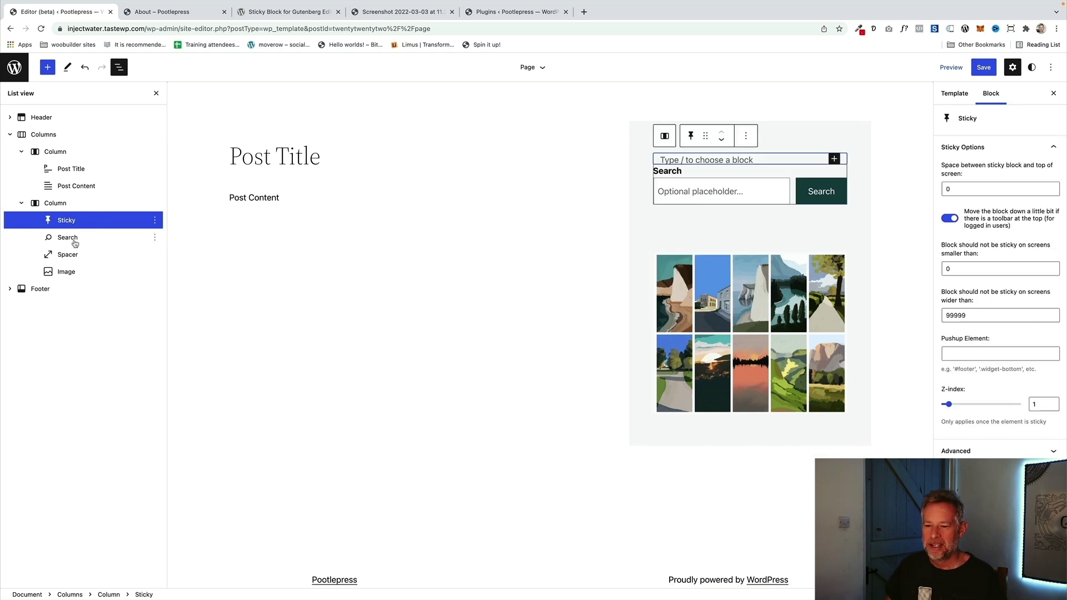
Move the Search, Spacer and Image blocks inside the Sticky block, keeping their order
{"action": "left_click_drag", "start_coordinate": [65, 239], "coordinate": [112, 230]}
{"action": "left_click_drag", "start_coordinate": [64, 255], "coordinate": [128, 247]}
{"action": "left_click_drag", "start_coordinate": [61, 271], "coordinate": [121, 262]}
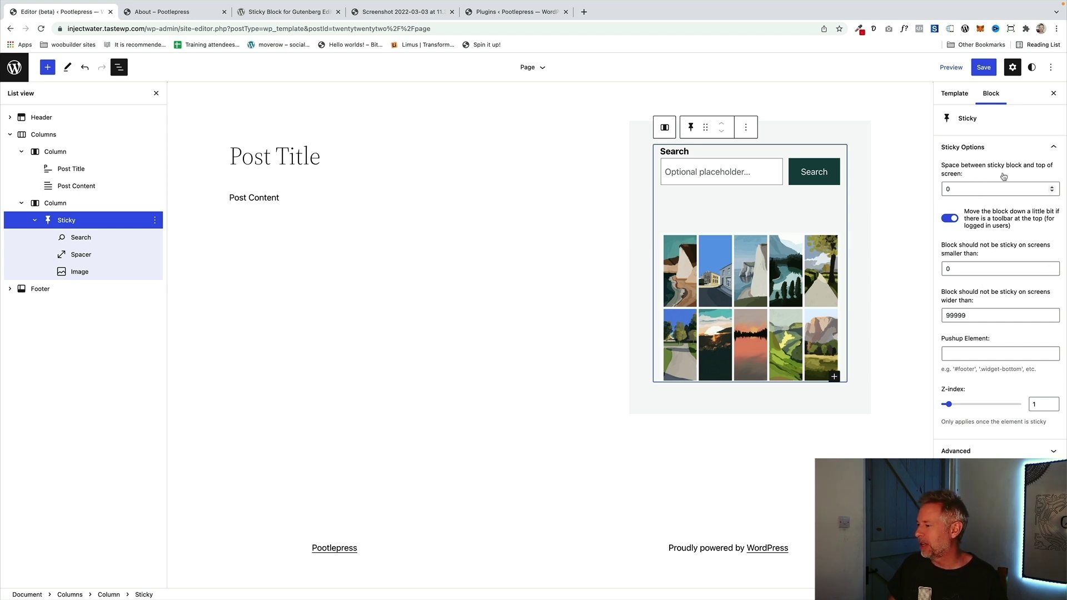
Set the space between the Sticky block and the top of the screen to 50 and save the Page template
{"action": "double_click", "coordinate": [980, 189]}
{"action": "type", "text": "50"}
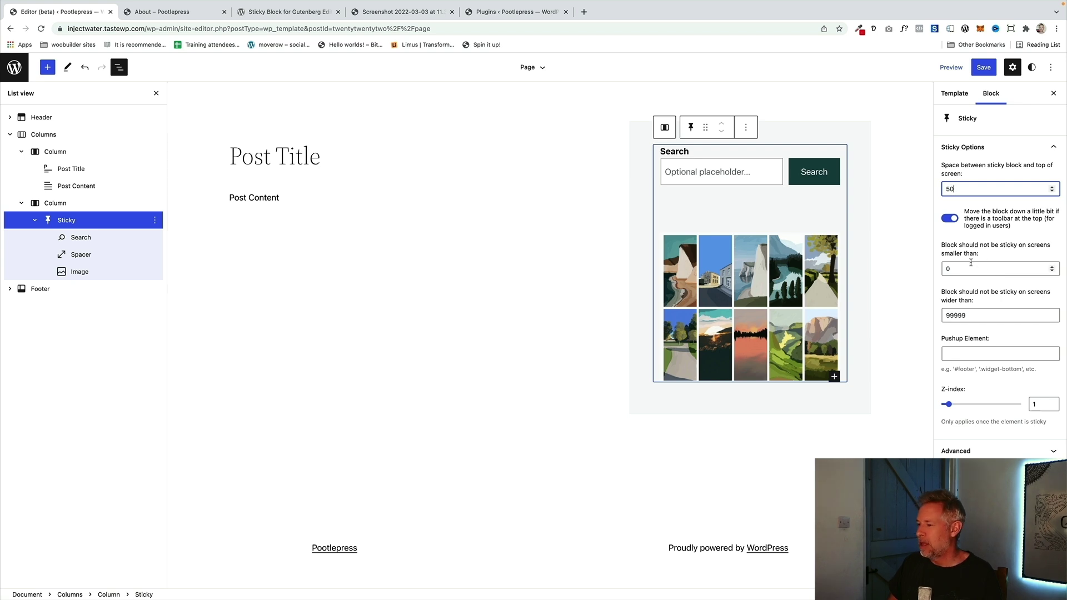
{"action": "left_click", "coordinate": [984, 68]}
{"action": "left_click", "coordinate": [999, 67]}
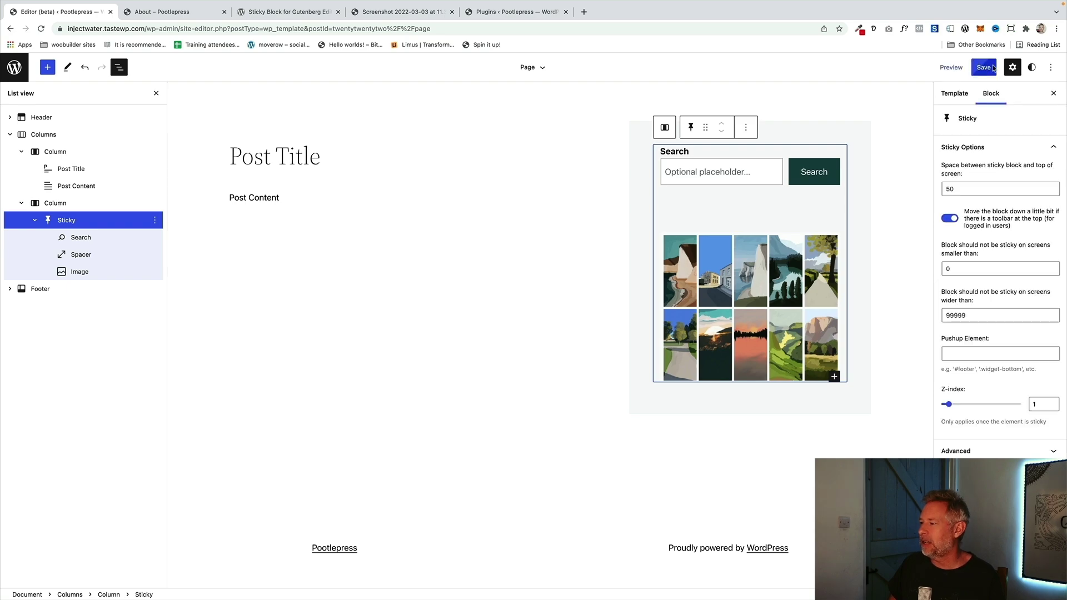
Check the sticky sidebar's behaviour along the full length of the live About page
{"action": "left_click", "coordinate": [202, 14]}
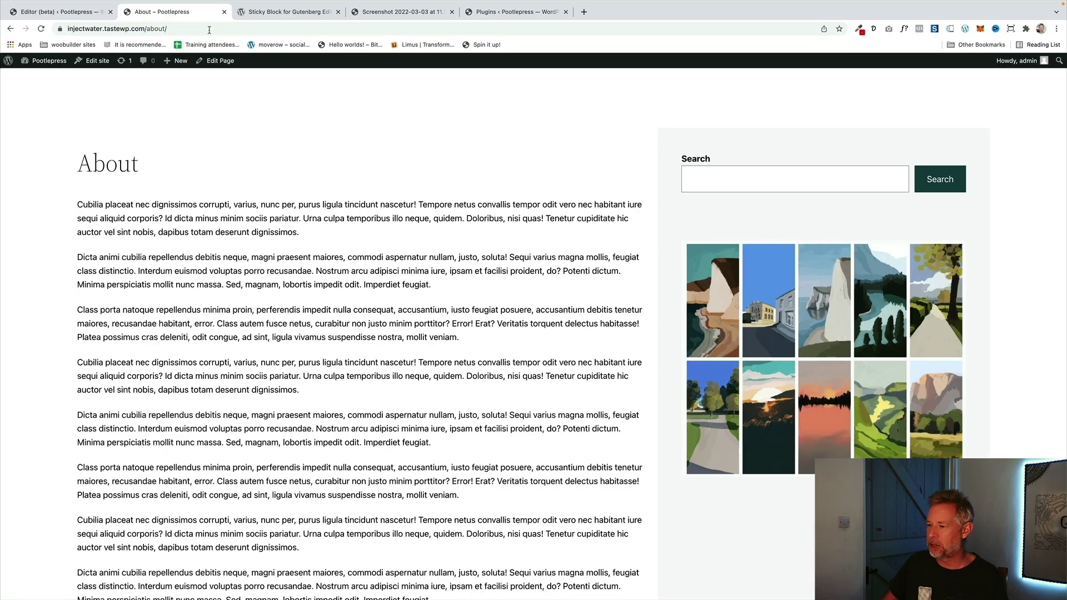
{"action": "scroll", "coordinate": [190, 174], "scroll_direction": "up", "scroll_amount": 2}
{"action": "scroll", "coordinate": [191, 174], "scroll_direction": "down", "scroll_amount": 5}
{"action": "scroll", "coordinate": [191, 178], "scroll_direction": "down", "scroll_amount": 5}
{"action": "scroll", "coordinate": [191, 178], "scroll_direction": "down", "scroll_amount": 8}
{"action": "scroll", "coordinate": [191, 176], "scroll_direction": "down", "scroll_amount": 6}
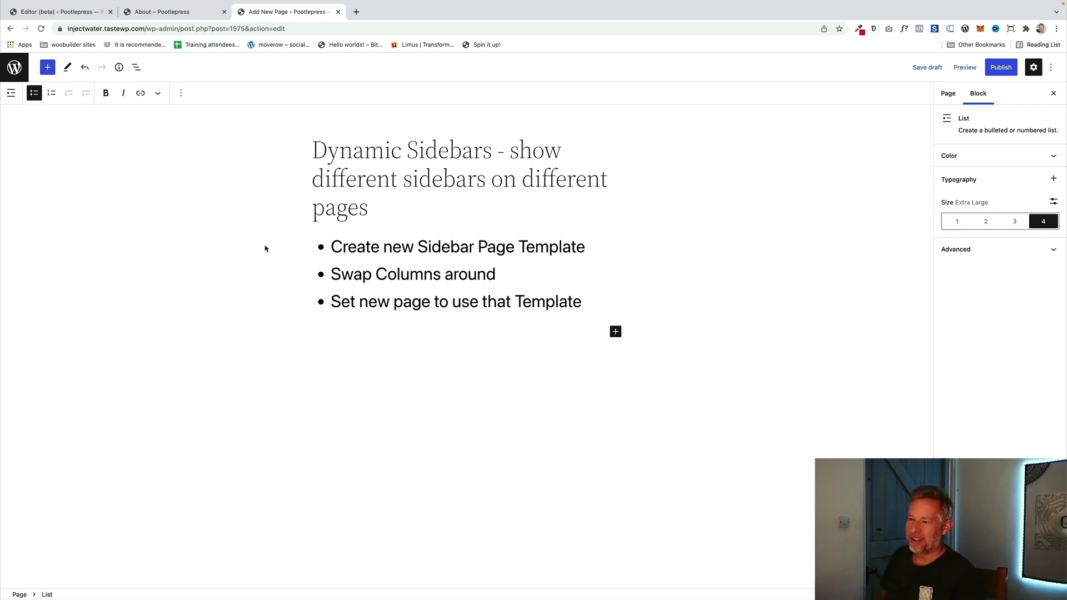
Create a custom template named Left Sidebar Page from a new, empty page
{"action": "left_click", "coordinate": [135, 14]}
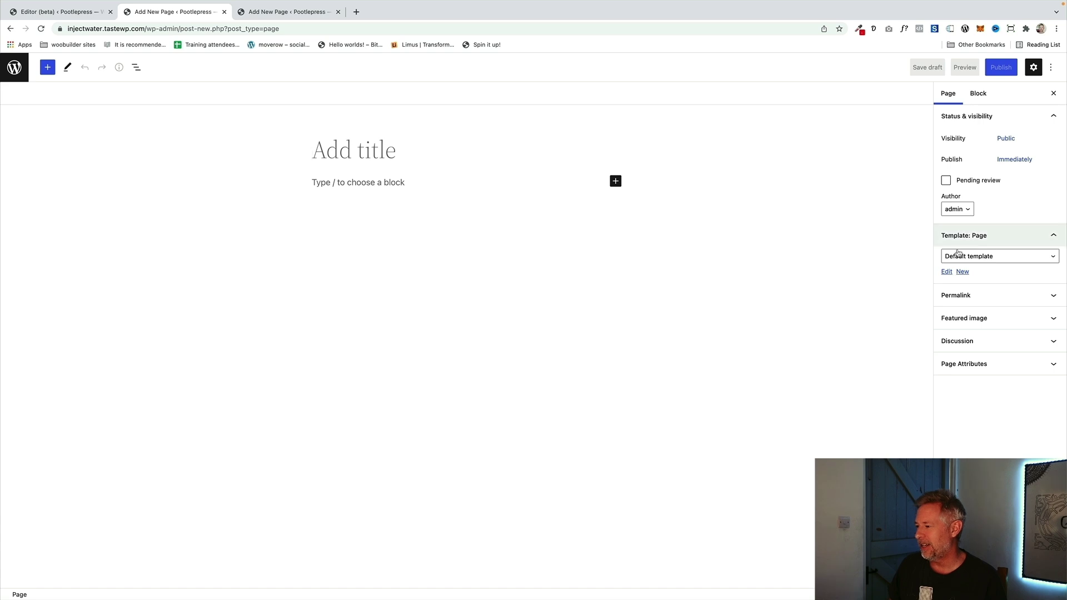
{"action": "left_click", "coordinate": [963, 272]}
{"action": "left_click", "coordinate": [526, 317]}
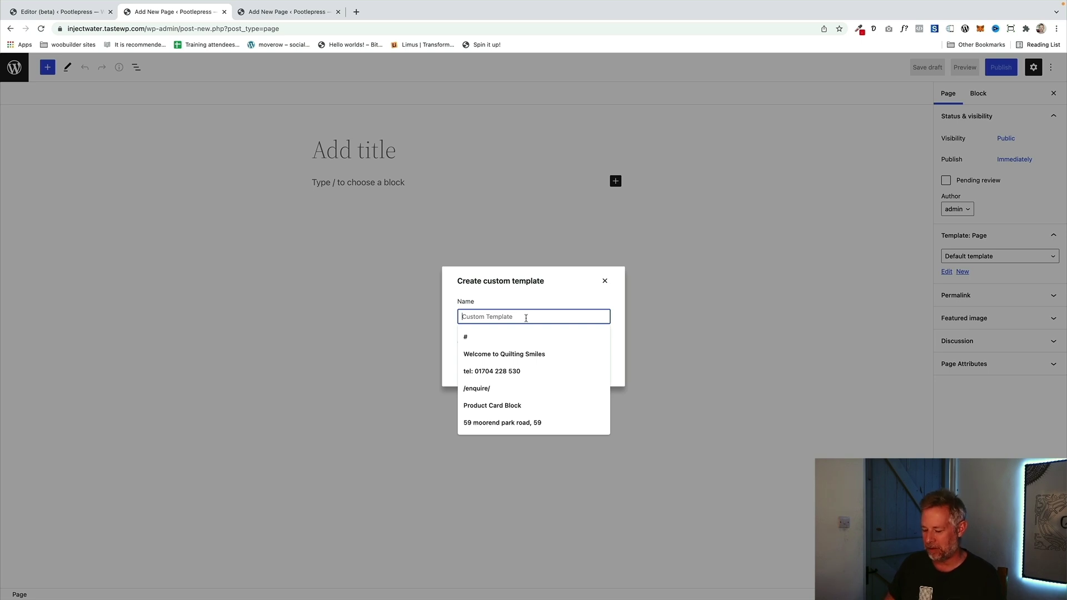
{"action": "type", "text": "L"}
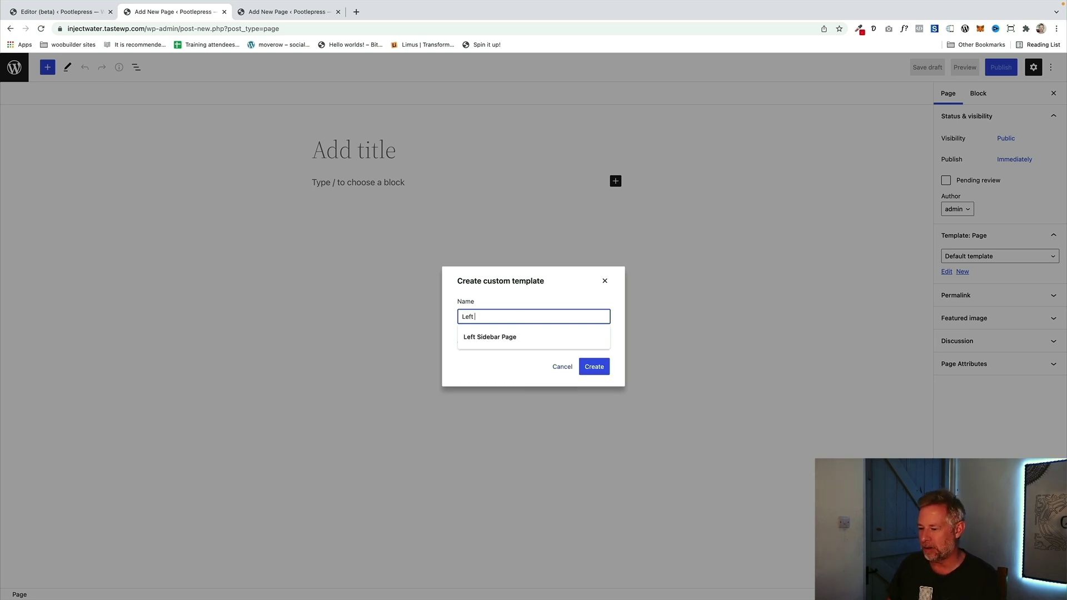
{"action": "type", "text": "eft"}
{"action": "left_click", "coordinate": [490, 337]}
{"action": "left_click", "coordinate": [595, 367]}
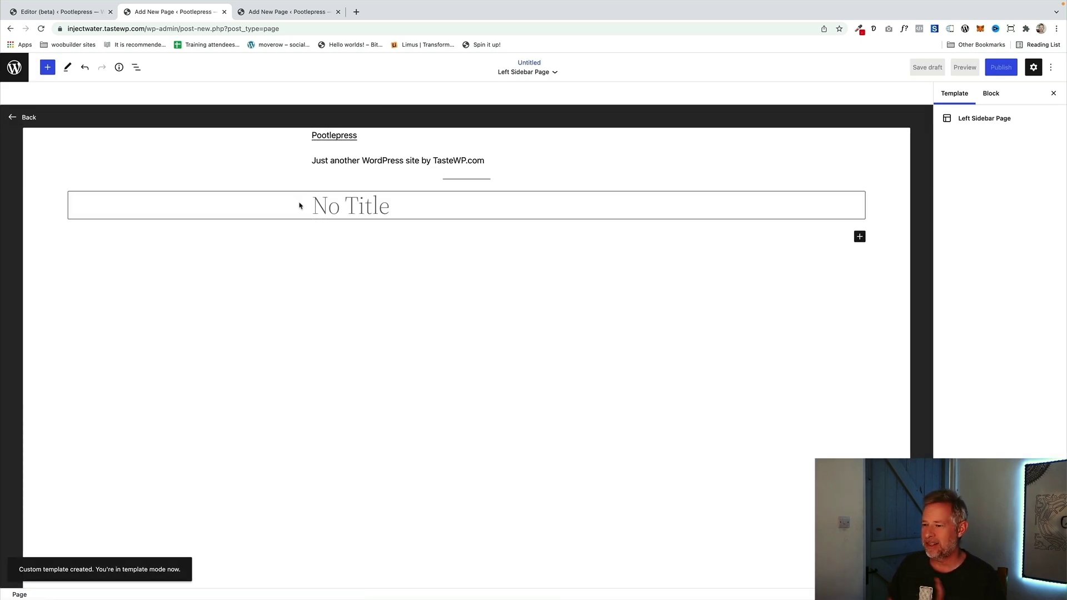
Leave the unsaved new page and open the site editor's list of templates
{"action": "left_click", "coordinate": [15, 75]}
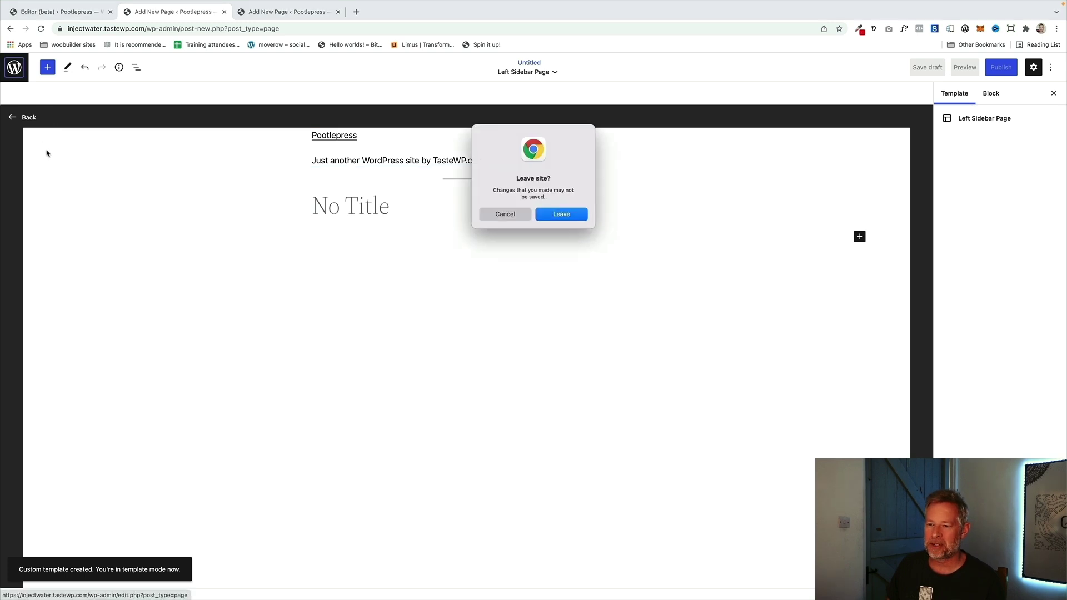
{"action": "left_click", "coordinate": [553, 213]}
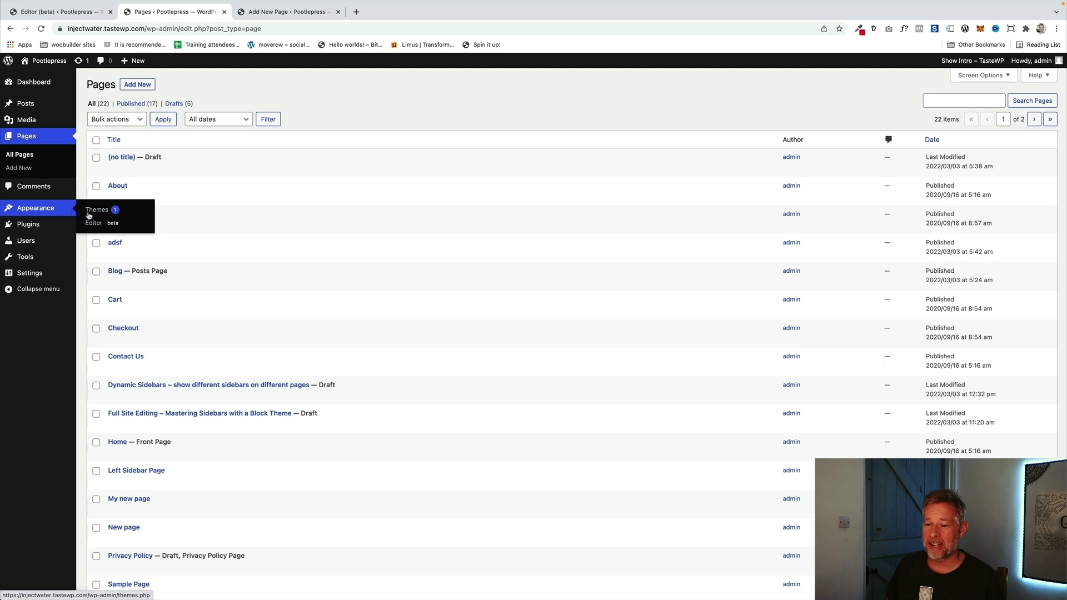
{"action": "left_click", "coordinate": [86, 225]}
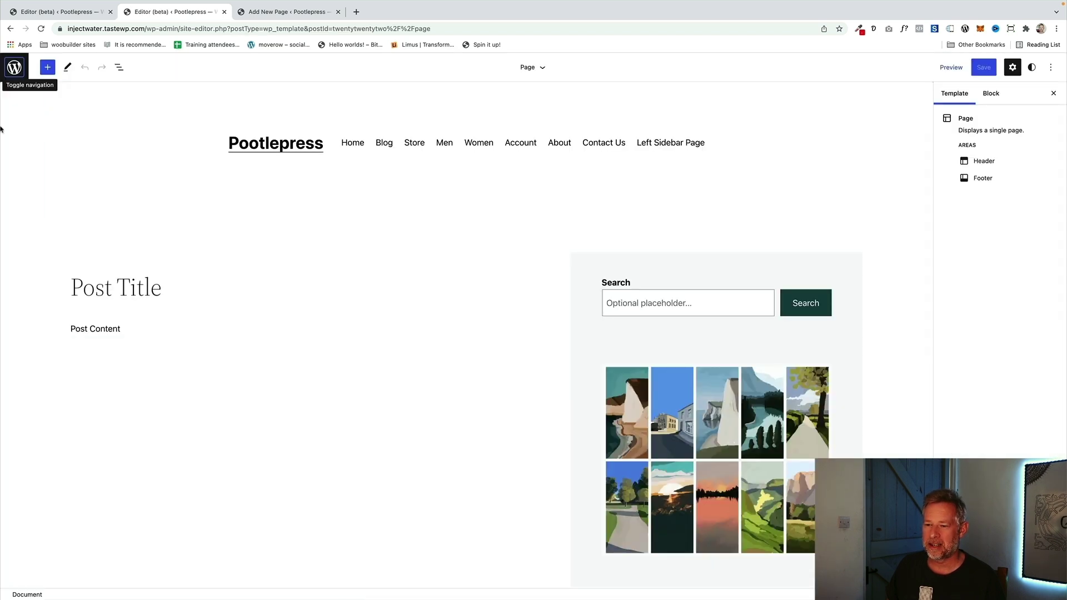
{"action": "left_click", "coordinate": [13, 68]}
{"action": "left_click", "coordinate": [57, 178]}
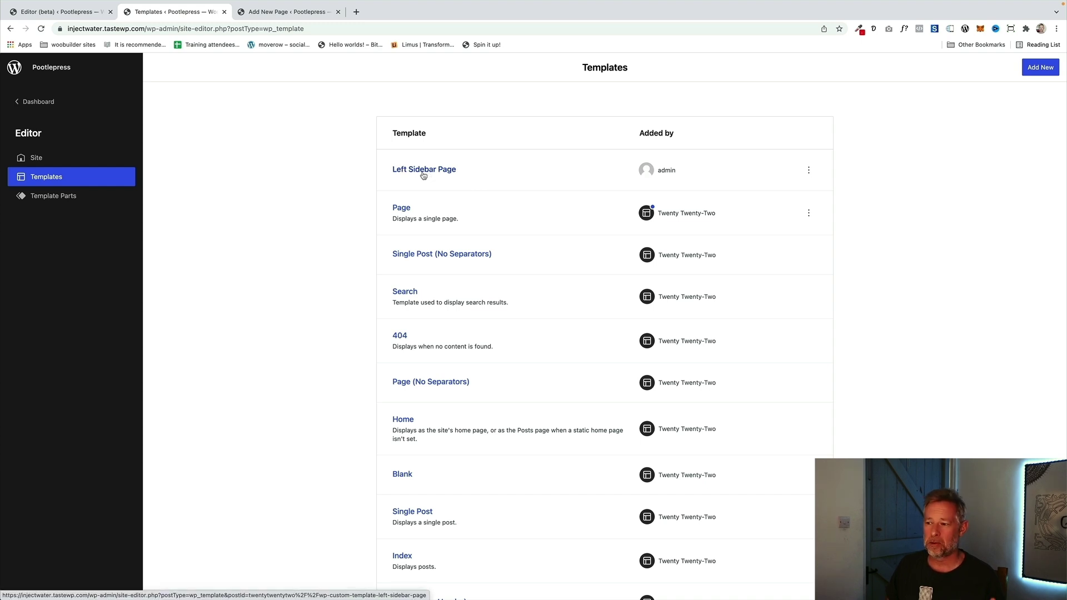
Copy the whole Columns block from the Page template
{"action": "left_click", "coordinate": [80, 13]}
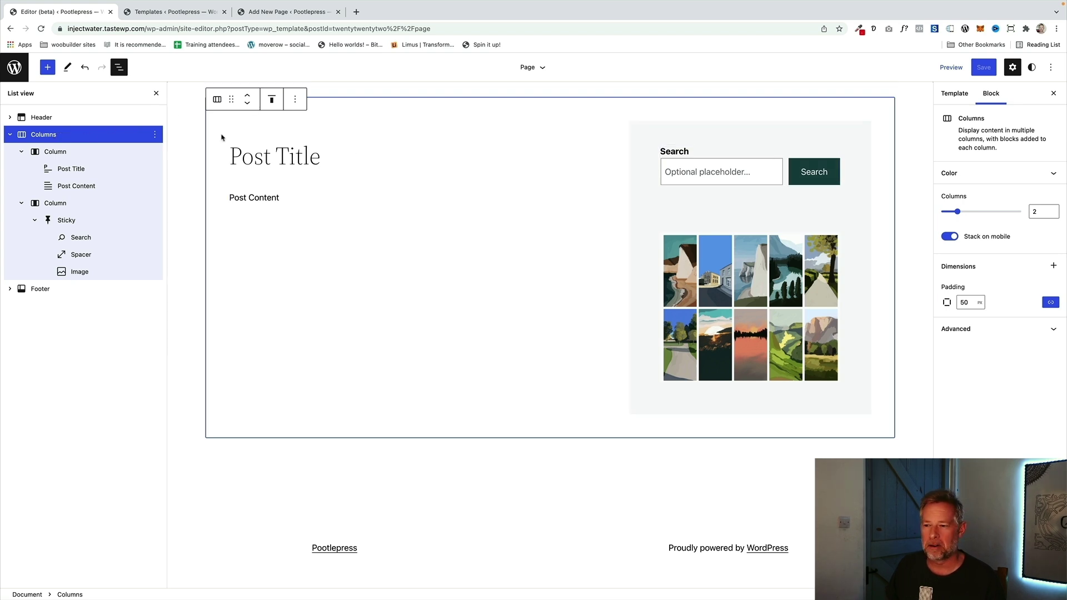
{"action": "left_click", "coordinate": [294, 100]}
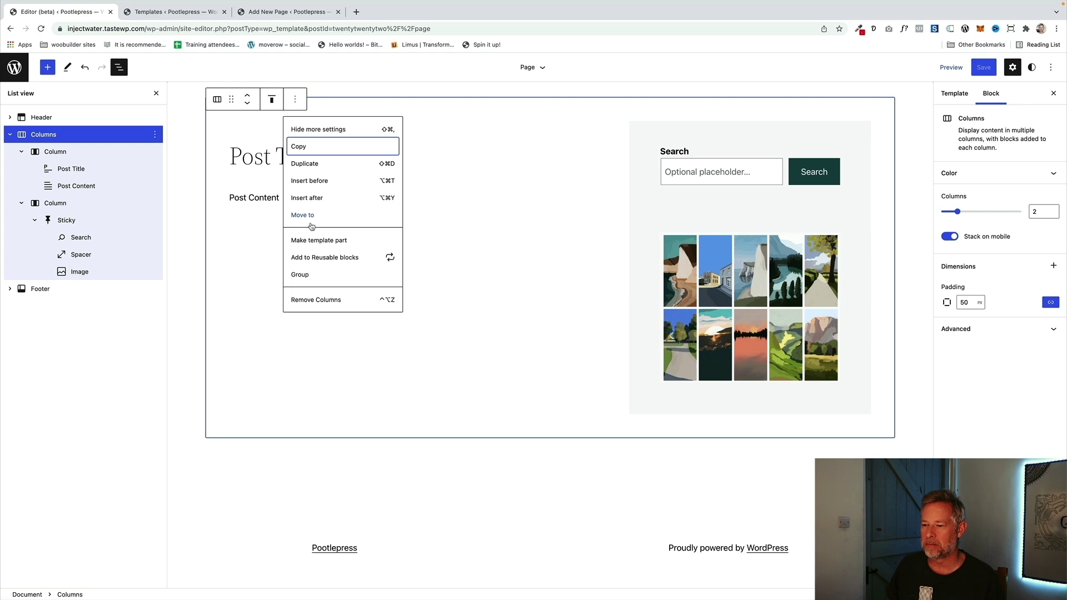
{"action": "left_click", "coordinate": [319, 149]}
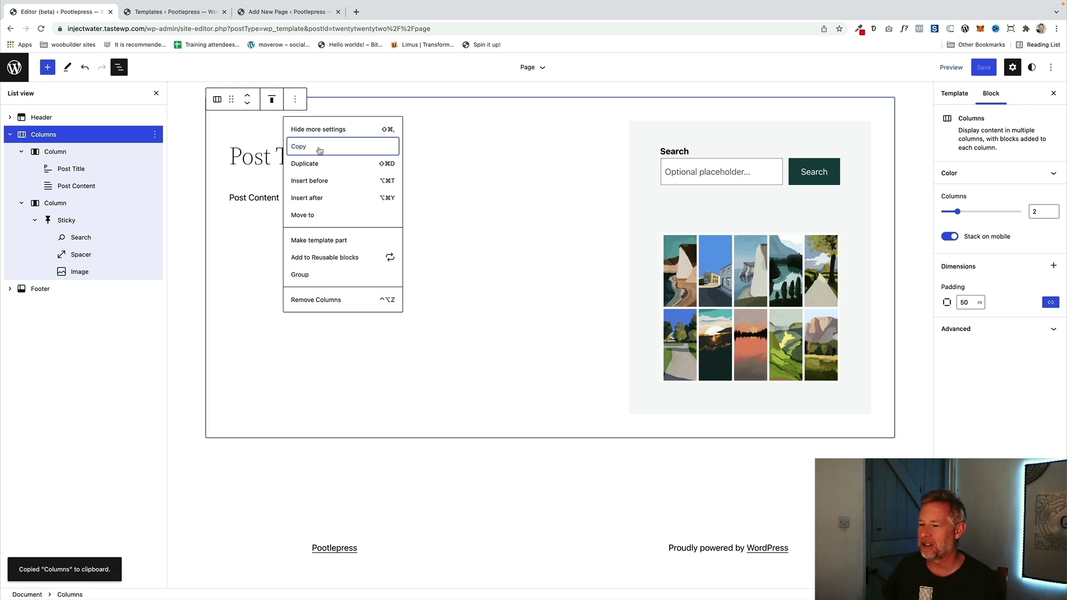
{"action": "scroll", "coordinate": [234, 94], "scroll_direction": "down", "scroll_amount": 1}
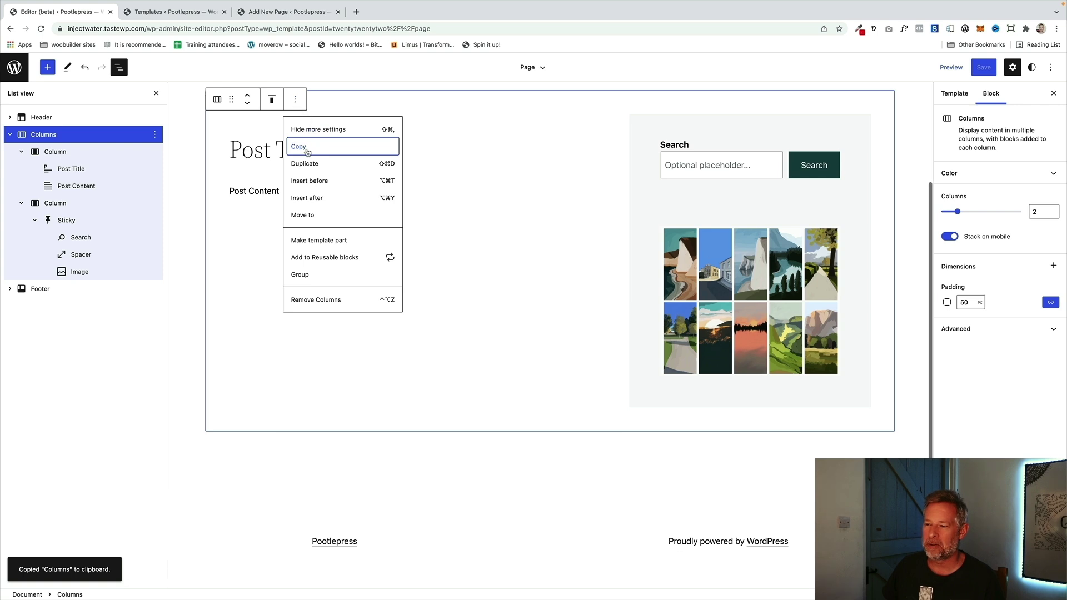
Open the Left Sidebar Page template for editing and display its block structure
{"action": "left_click", "coordinate": [171, 12]}
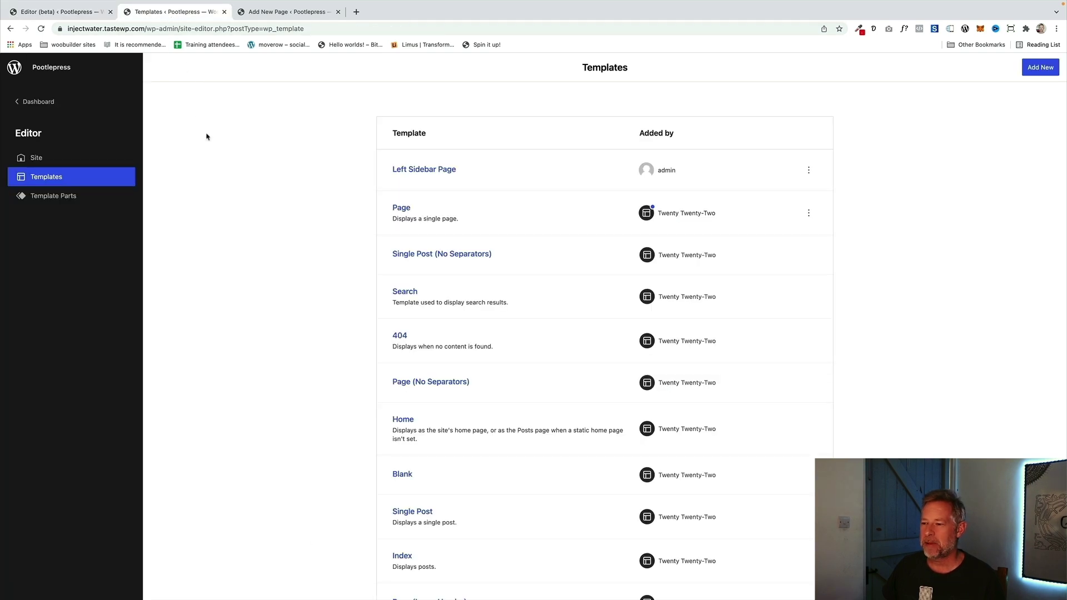
{"action": "left_click", "coordinate": [410, 172]}
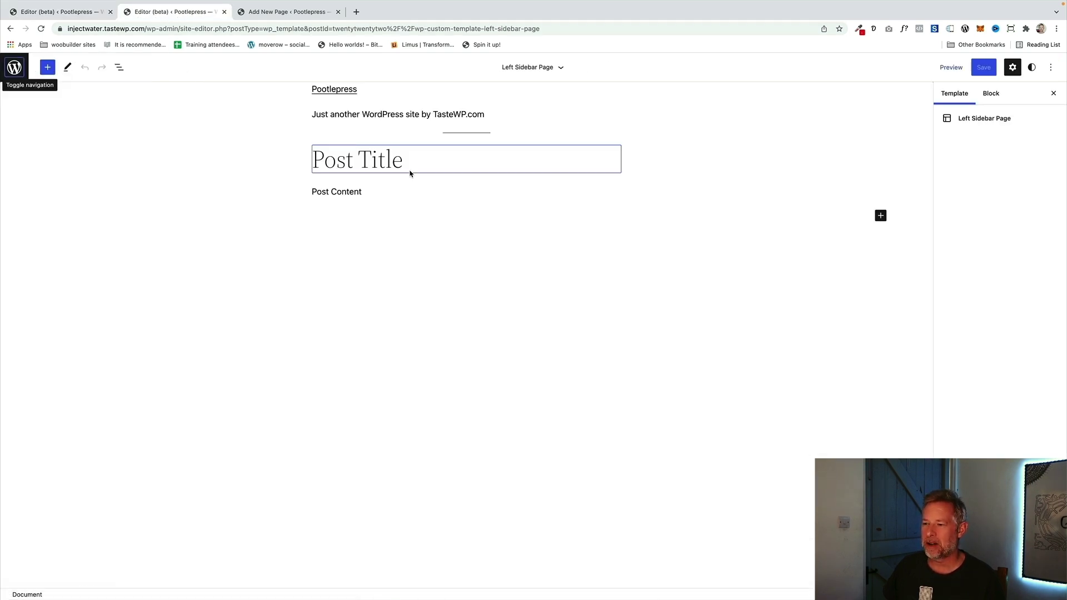
{"action": "left_click", "coordinate": [119, 67]}
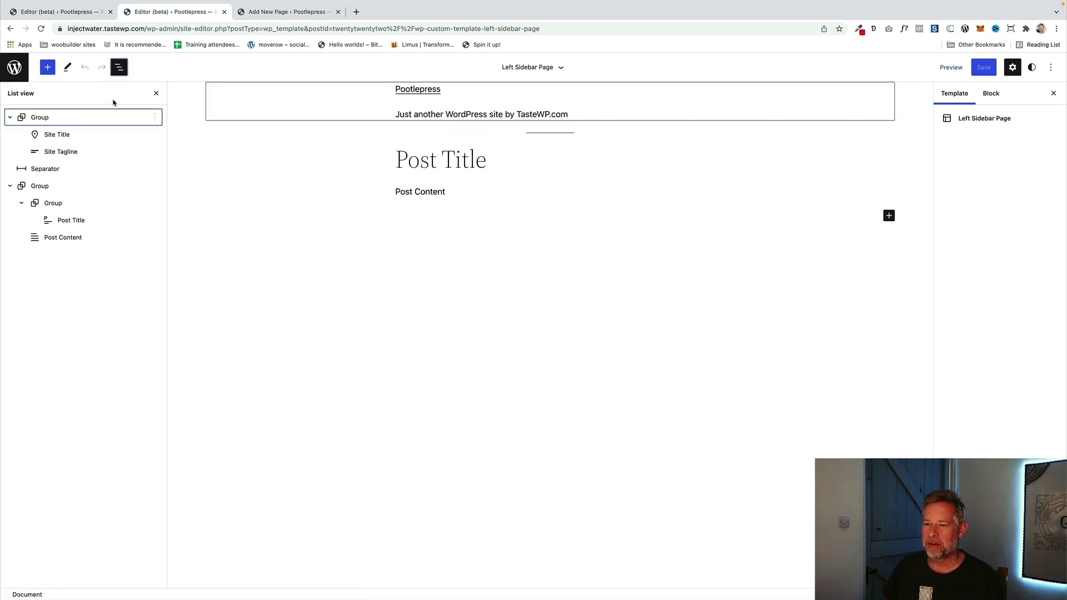
Delete the site title group and the post content group from the Left Sidebar Page template
{"action": "left_click", "coordinate": [40, 118]}
{"action": "left_click_drag", "start_coordinate": [40, 117], "coordinate": [14, 140]}
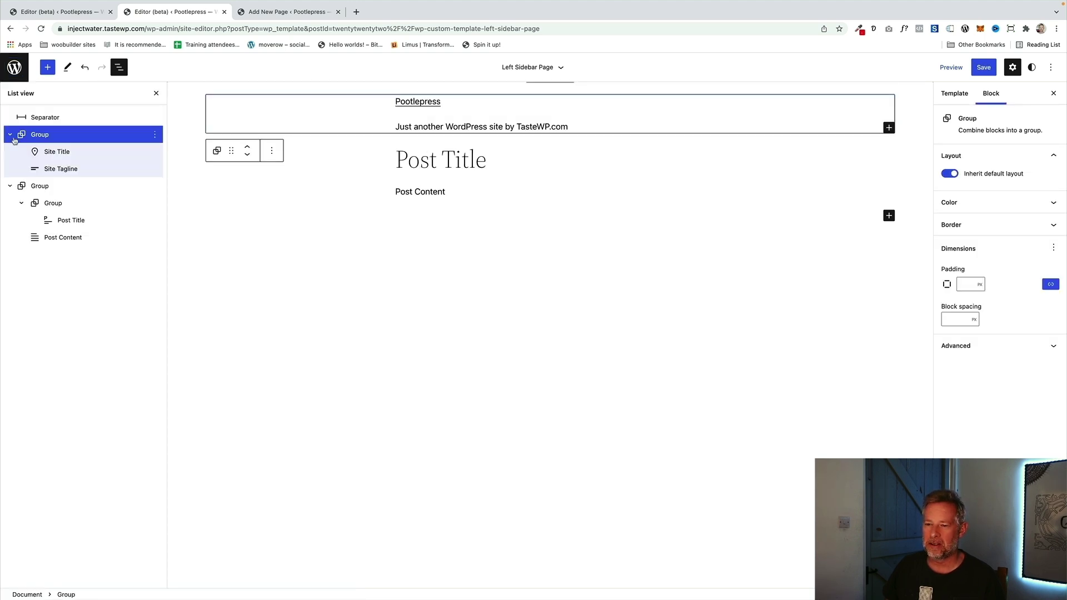
{"action": "left_click", "coordinate": [40, 121]}
{"action": "left_click", "coordinate": [10, 135]}
{"action": "left_click", "coordinate": [43, 136]}
{"action": "key", "text": "Delete"}
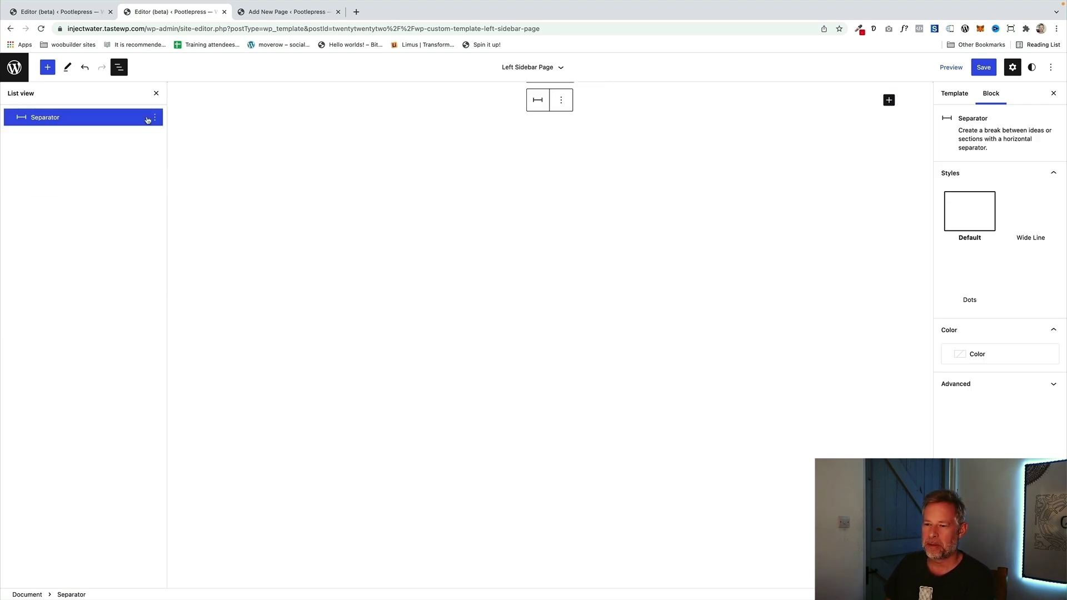
Insert a Header block after the Separator and fill it with the existing Header template part
{"action": "left_click", "coordinate": [156, 118]}
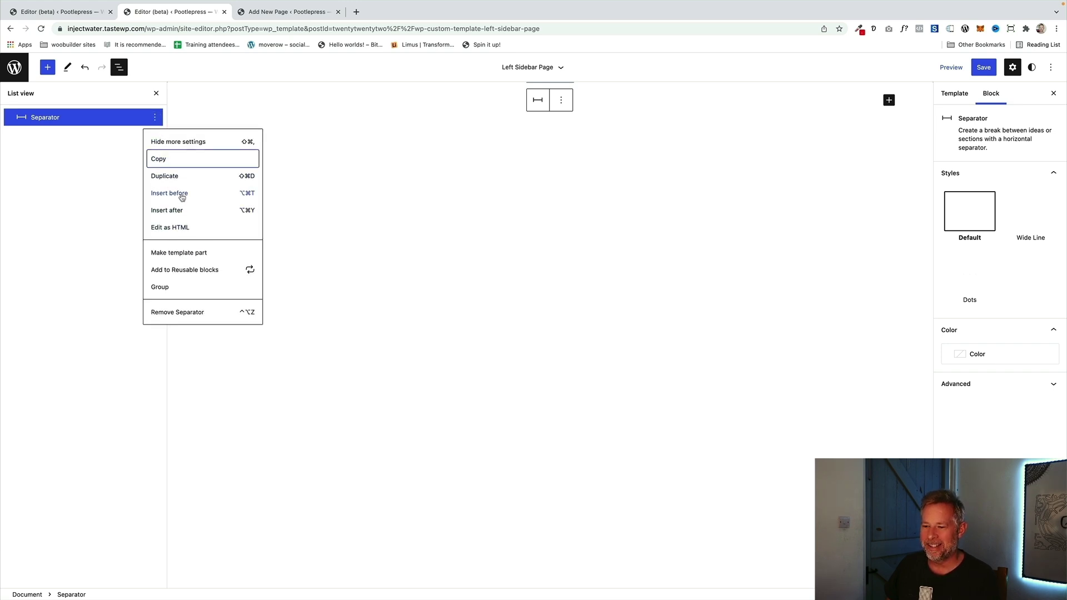
{"action": "left_click", "coordinate": [176, 210]}
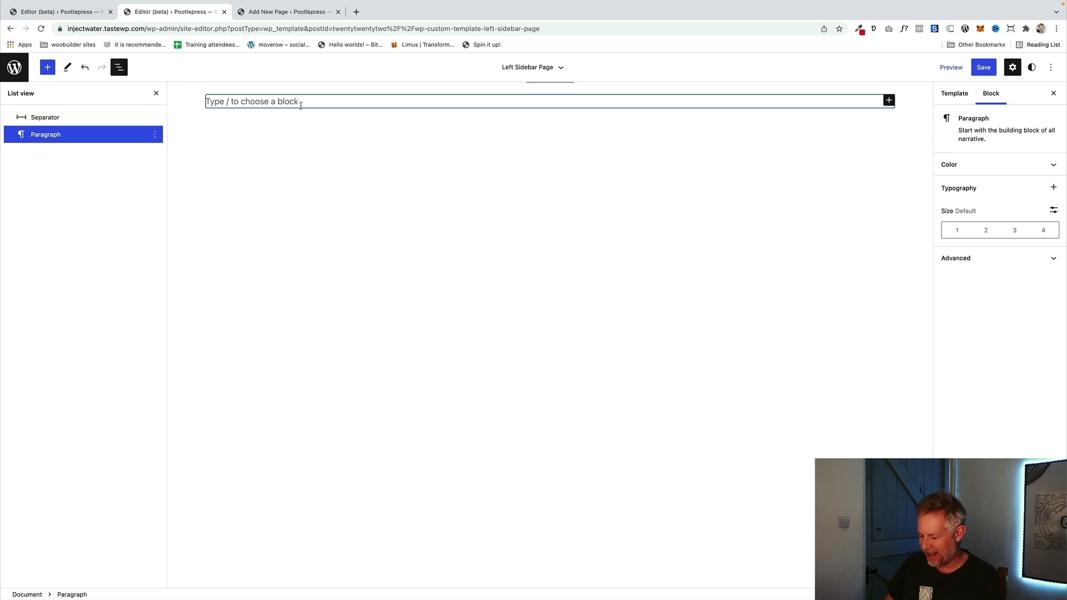
{"action": "type", "text": "/hea"}
{"action": "key", "text": "Return"}
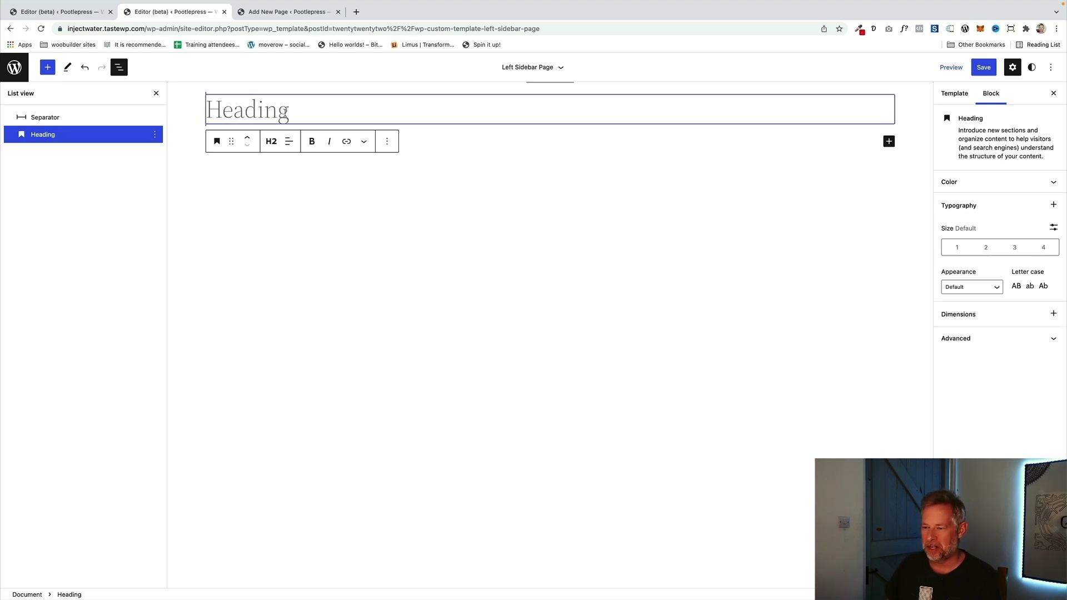
{"action": "type", "text": "/heade"}
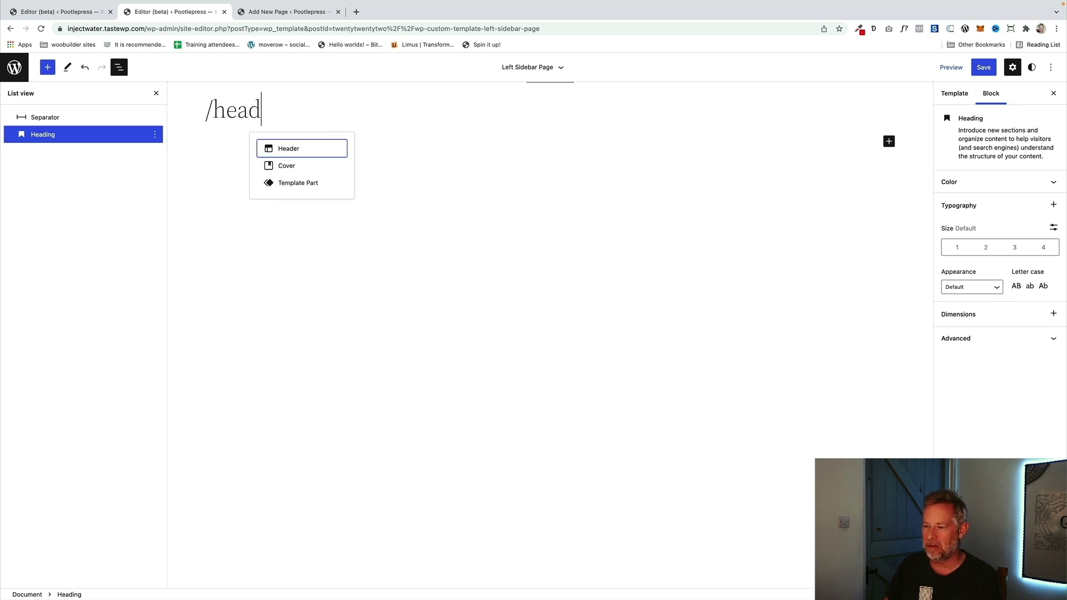
{"action": "left_click", "coordinate": [296, 149]}
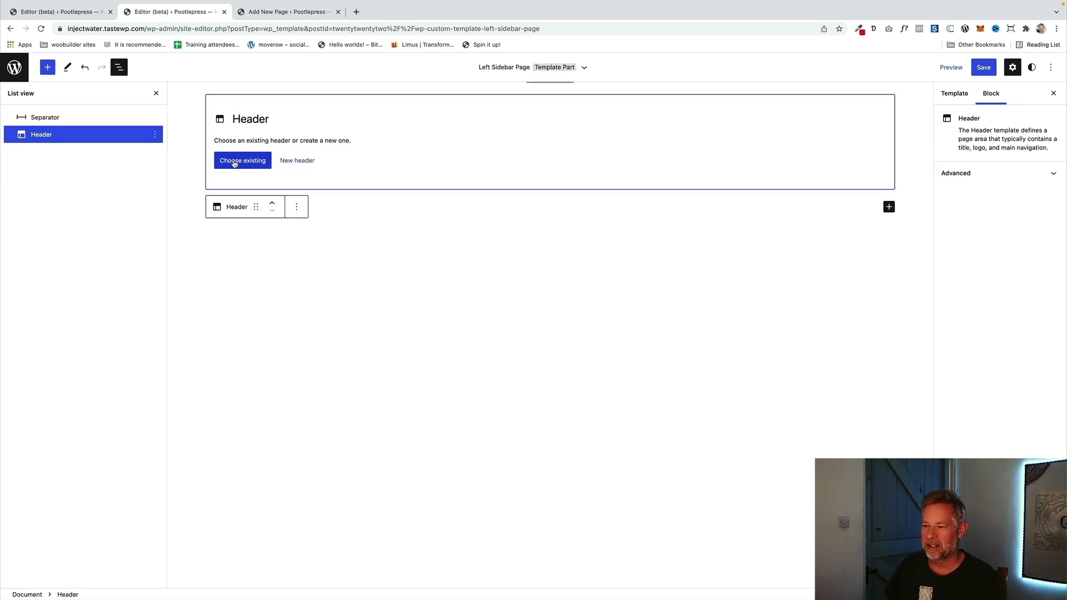
{"action": "left_click", "coordinate": [242, 160]}
{"action": "left_click", "coordinate": [266, 259]}
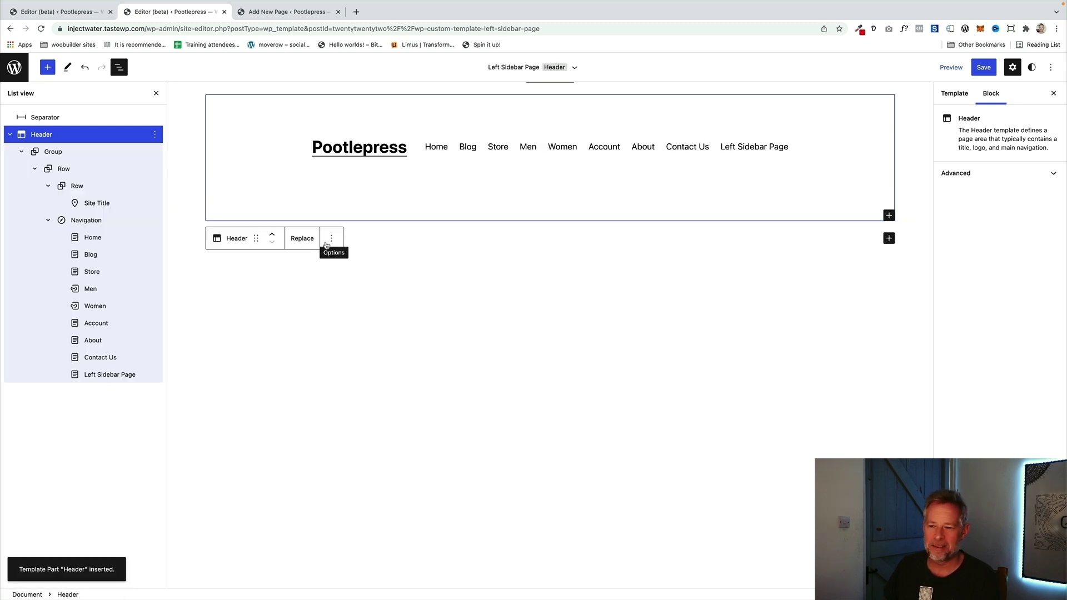
Remove the Separator block above the Header
{"action": "left_click", "coordinate": [52, 119]}
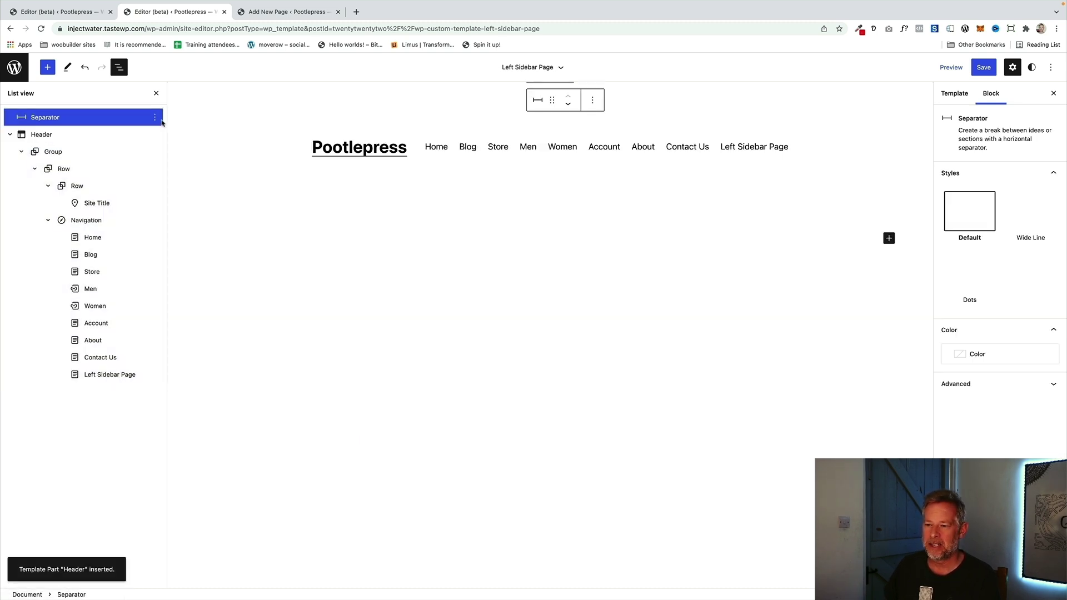
{"action": "left_click", "coordinate": [155, 117]}
{"action": "left_click", "coordinate": [173, 327]}
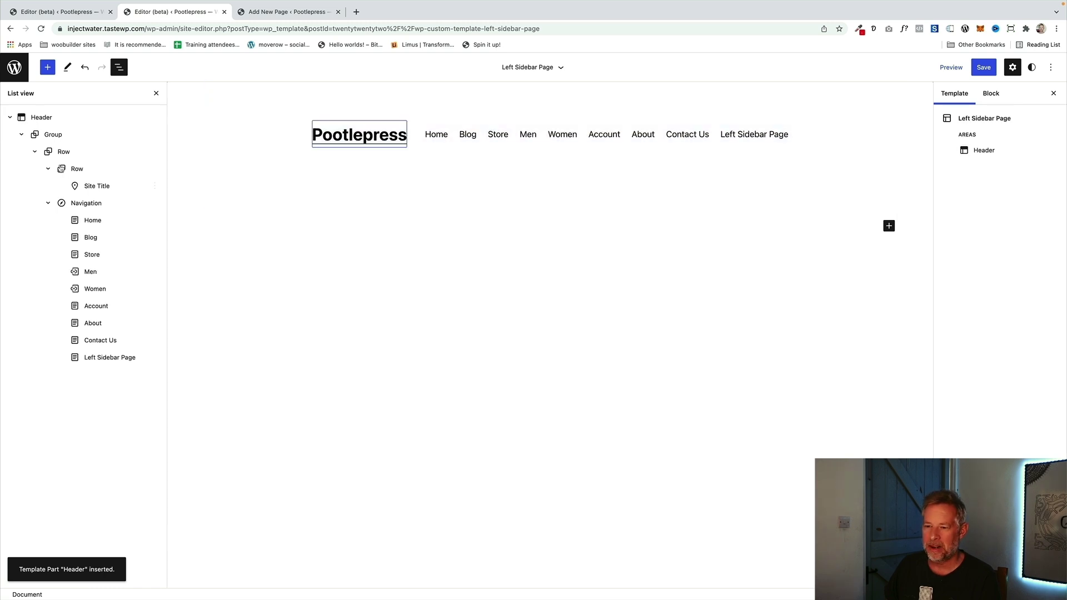
Paste the copied Columns block after the Header and move its Post Title and Post Content column behind the sidebar column
{"action": "left_click", "coordinate": [10, 118]}
{"action": "left_click", "coordinate": [154, 117]}
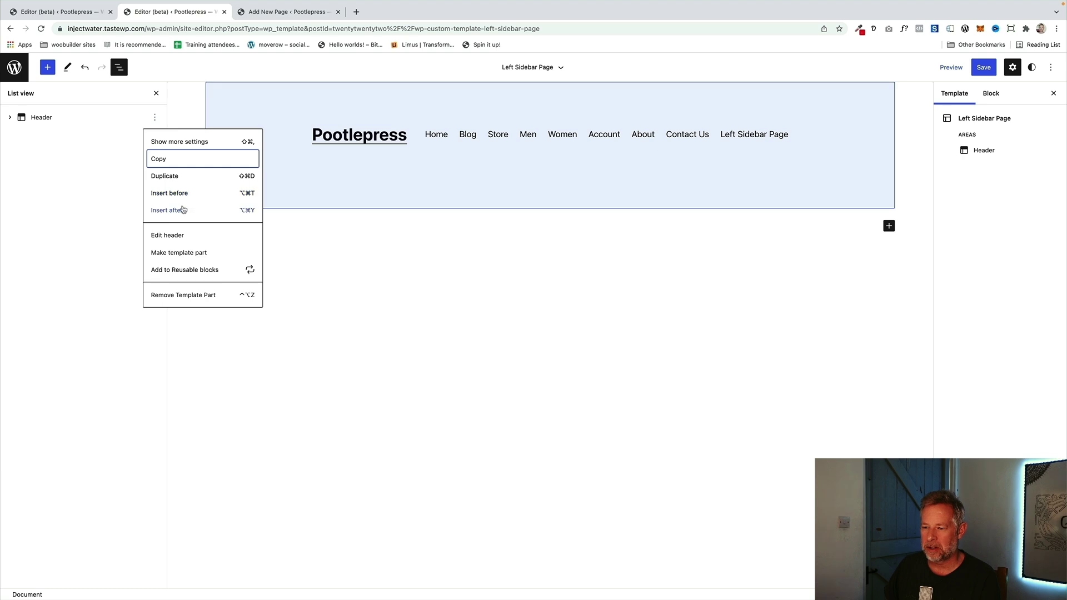
{"action": "left_click", "coordinate": [183, 210]}
{"action": "key", "text": "super+v"}
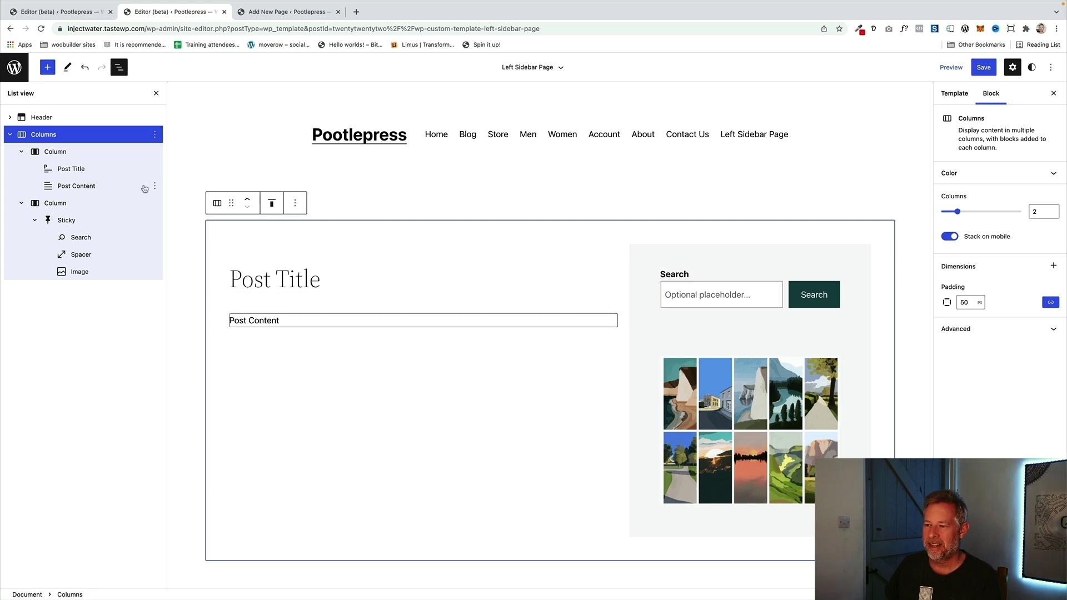
{"action": "left_click", "coordinate": [64, 155]}
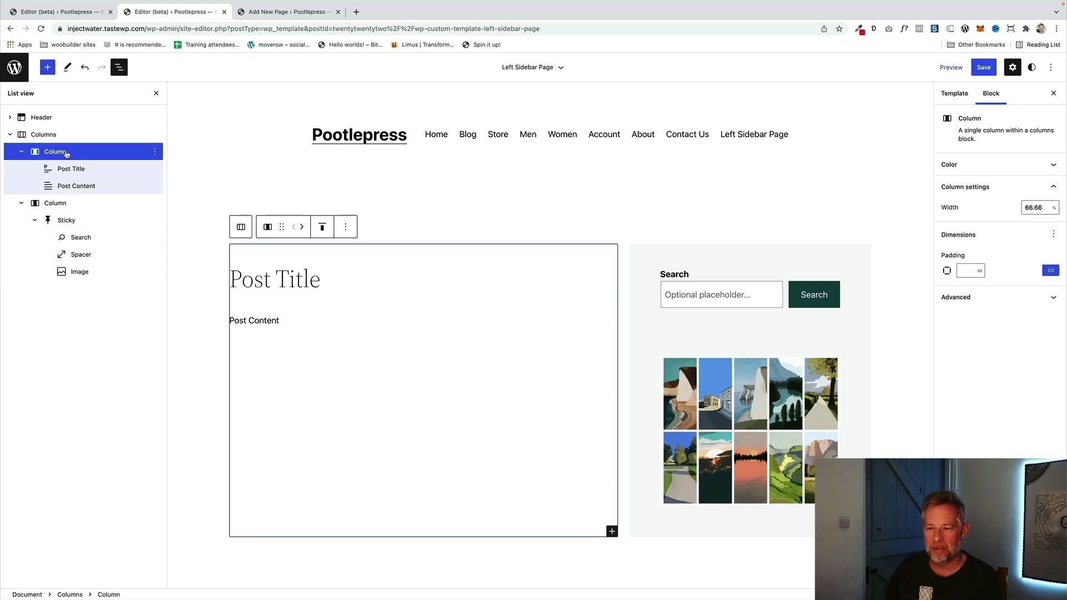
{"action": "left_click", "coordinate": [302, 227]}
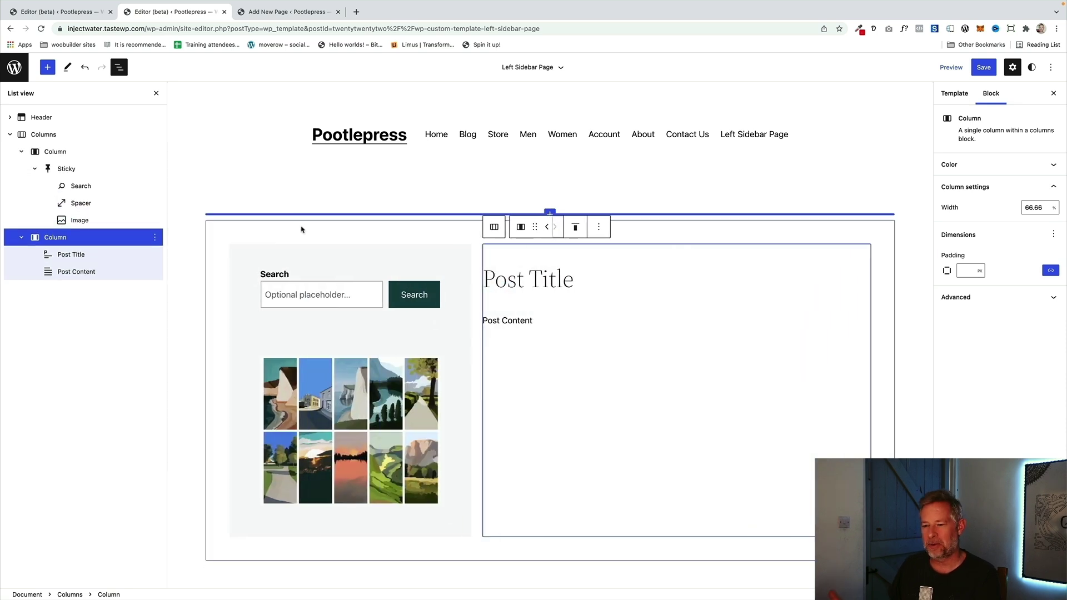
Insert a Footer block after the Columns block and fill it with the existing Footer template part
{"action": "left_click", "coordinate": [39, 134]}
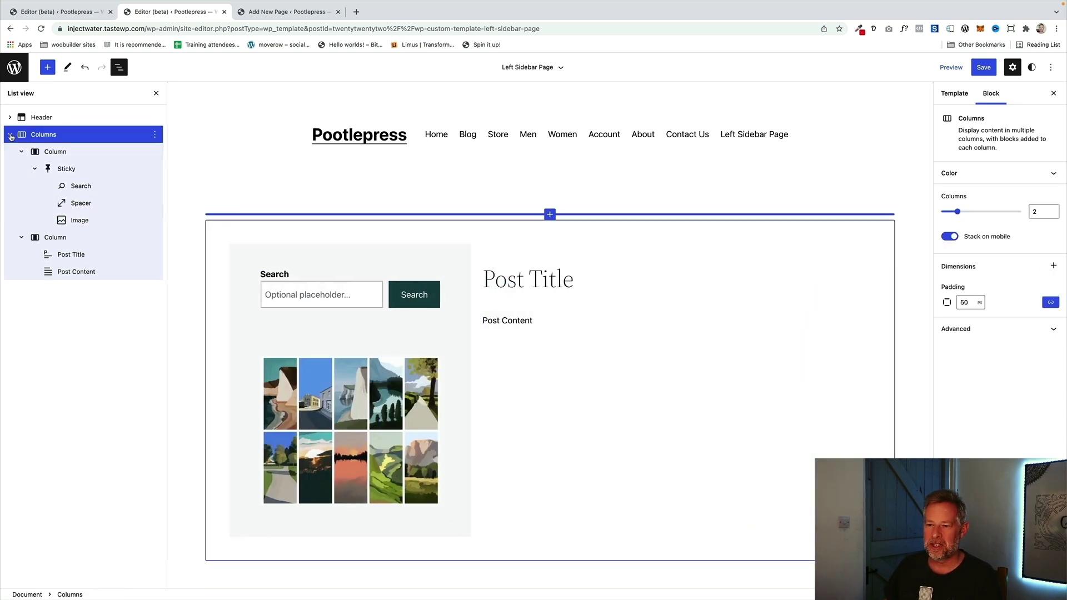
{"action": "left_click", "coordinate": [10, 134]}
{"action": "left_click", "coordinate": [155, 134]}
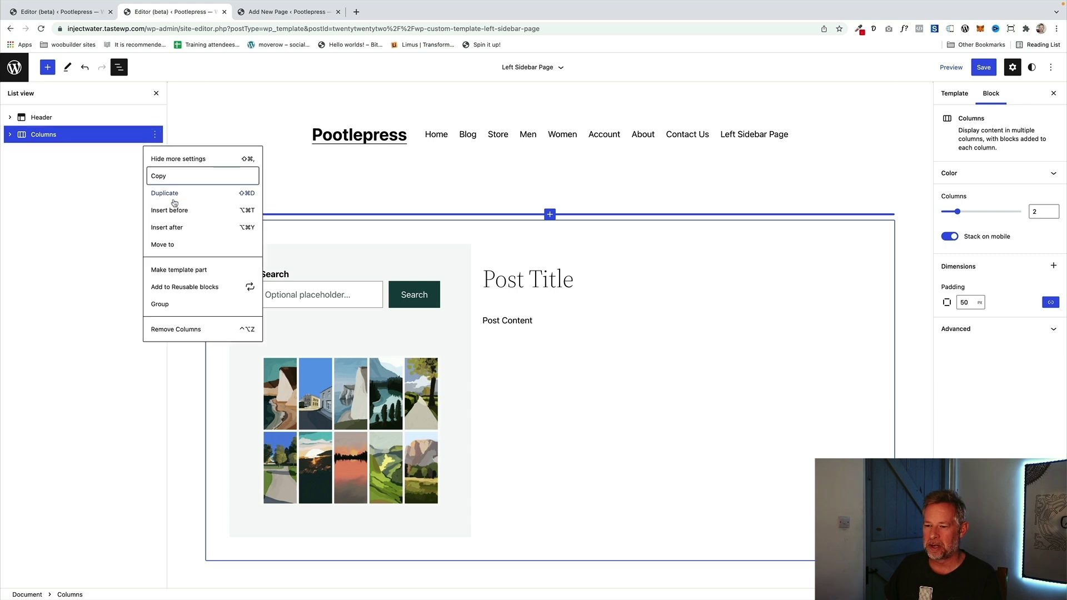
{"action": "left_click", "coordinate": [178, 225]}
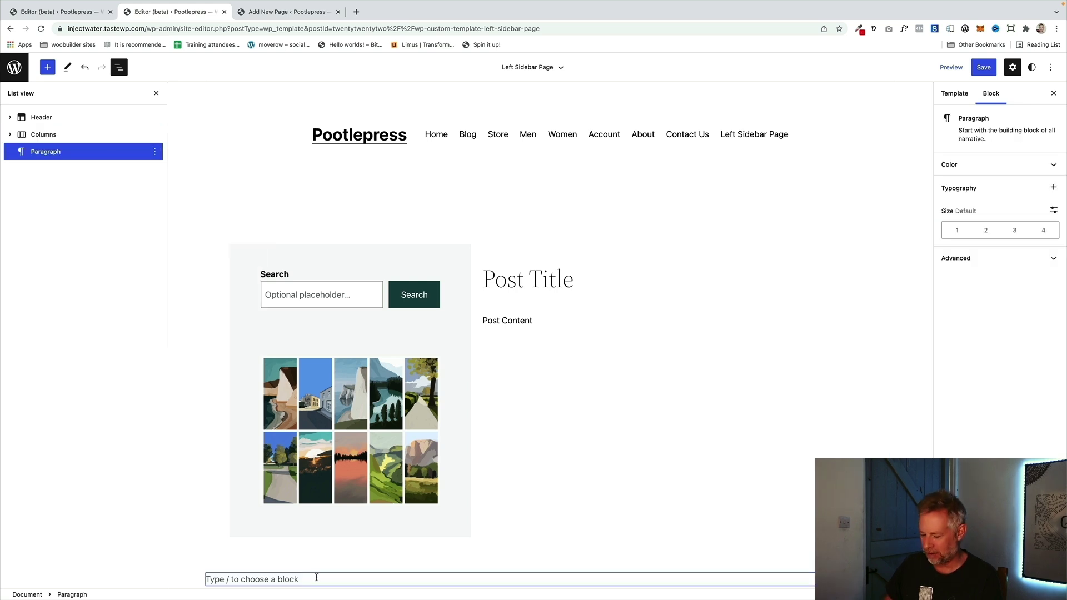
{"action": "type", "text": "/fo"}
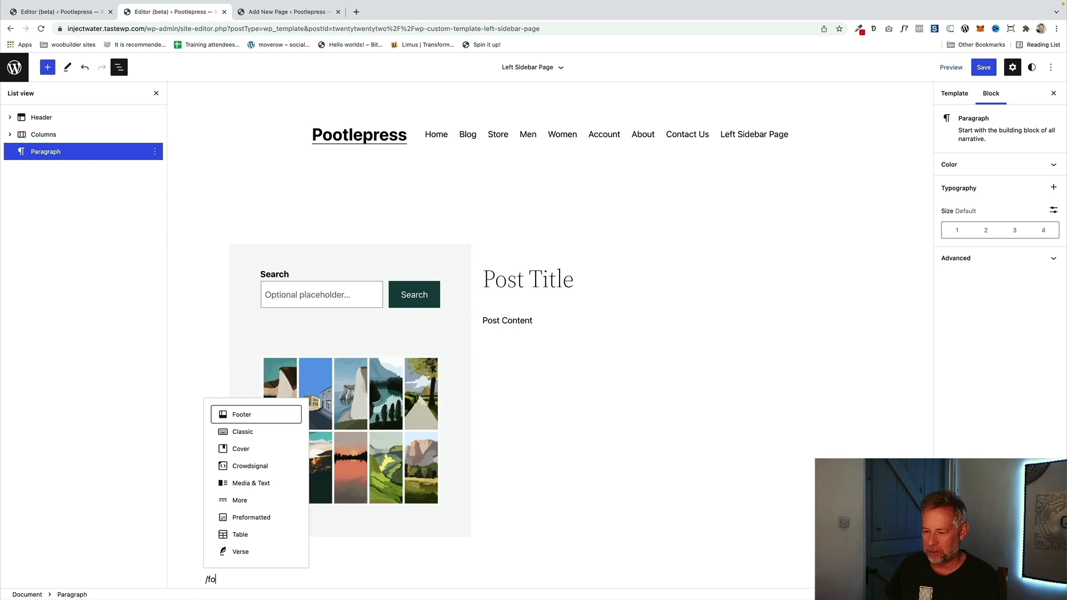
{"action": "left_click", "coordinate": [244, 417]}
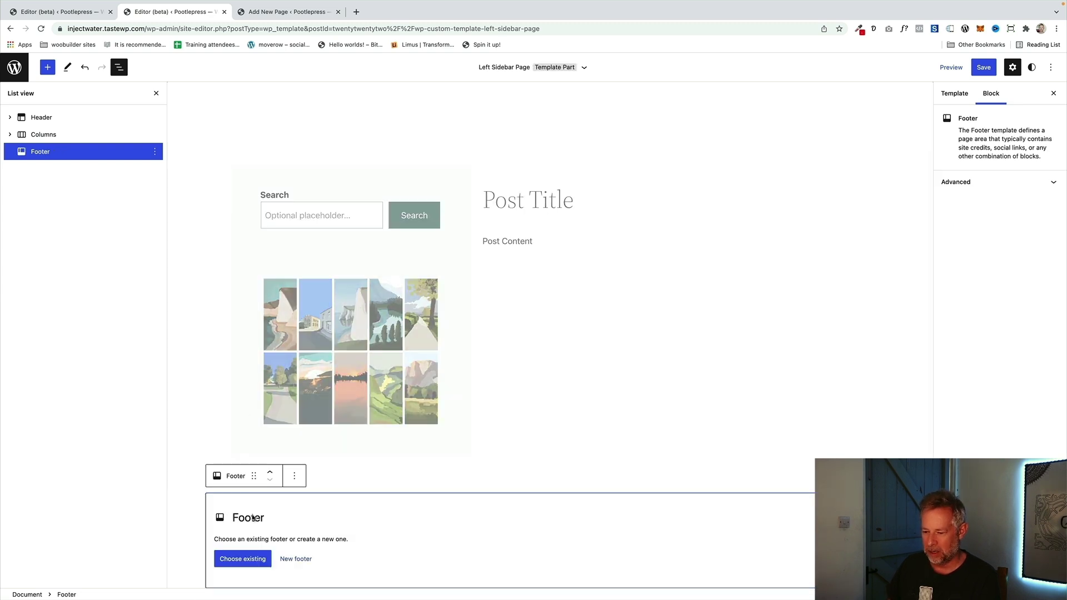
{"action": "left_click", "coordinate": [242, 559]}
{"action": "left_click", "coordinate": [302, 483]}
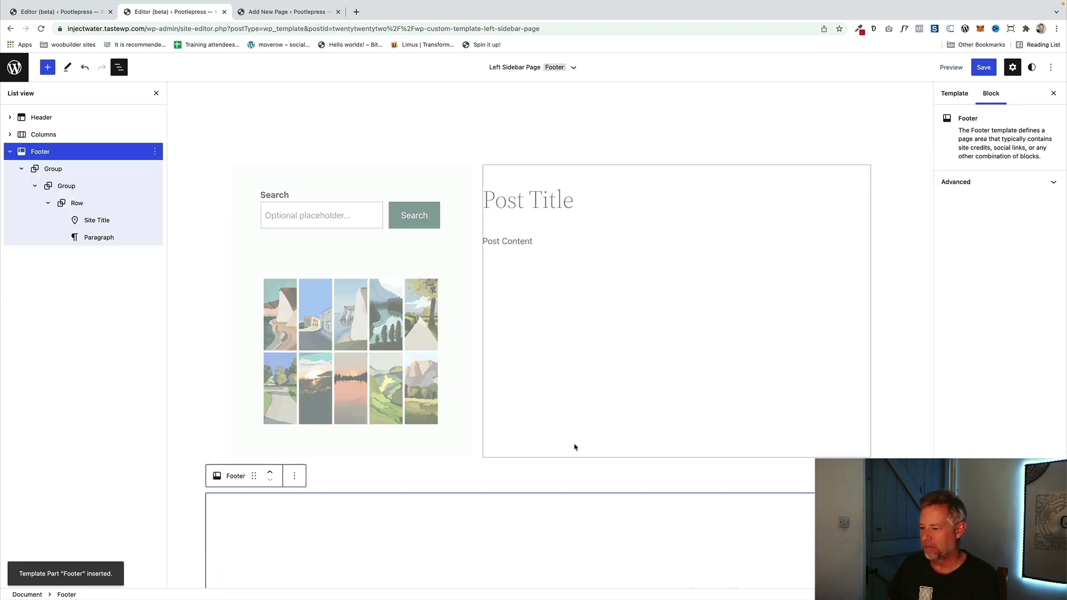
Check the Left Sidebar Page template's layout and save it to the site
{"action": "scroll", "coordinate": [240, 370], "scroll_direction": "down", "scroll_amount": 2}
{"action": "scroll", "coordinate": [240, 374], "scroll_direction": "up", "scroll_amount": 5}
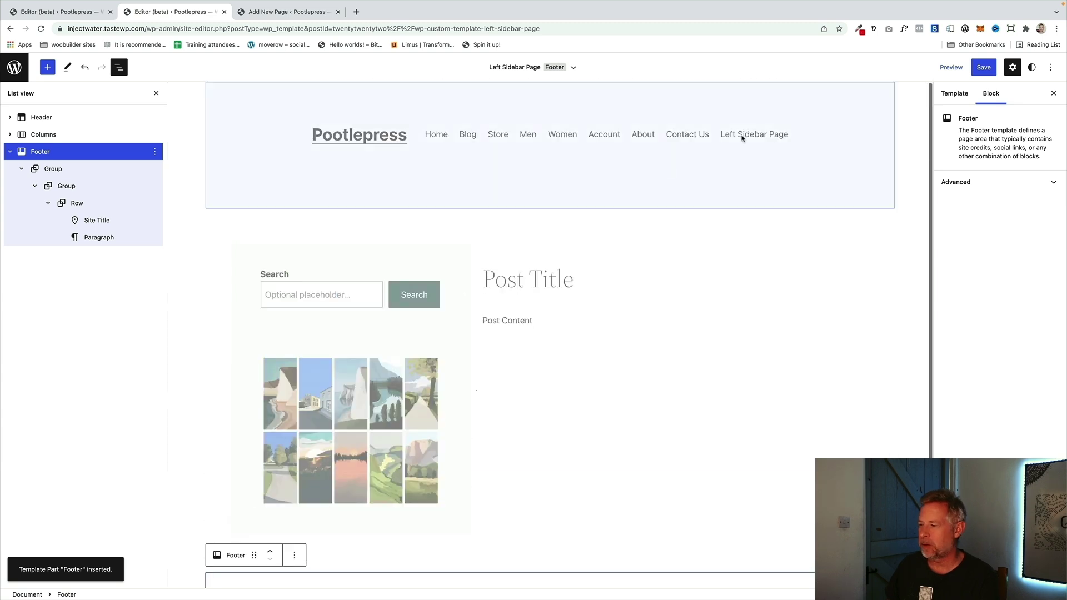
{"action": "left_click", "coordinate": [984, 67]}
{"action": "left_click", "coordinate": [998, 67]}
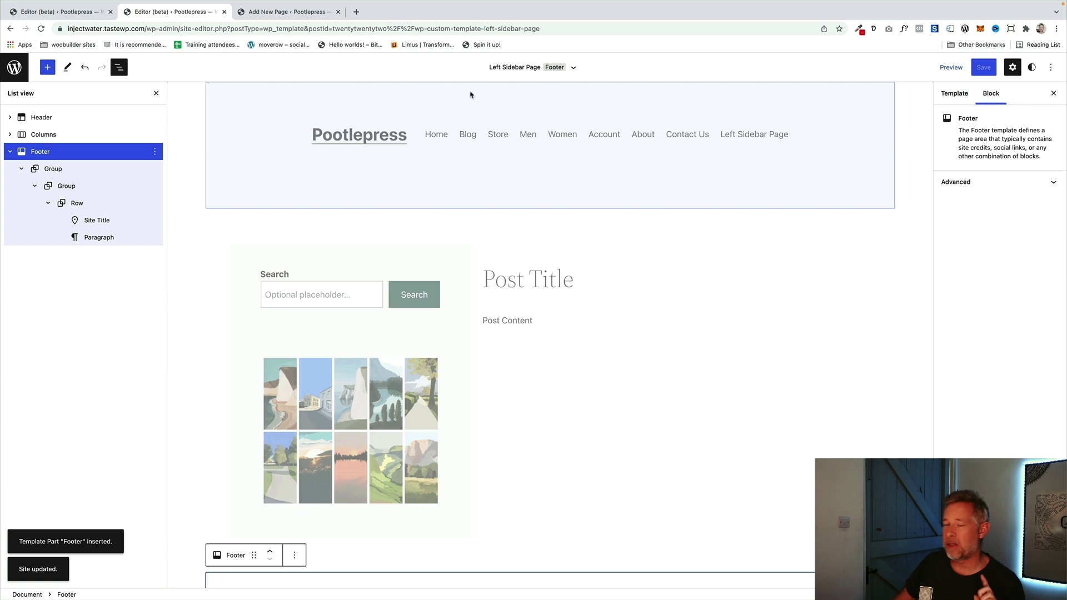
Leave the page draft with the notes and create a new page titled "Meet the team"
{"action": "left_click", "coordinate": [298, 15]}
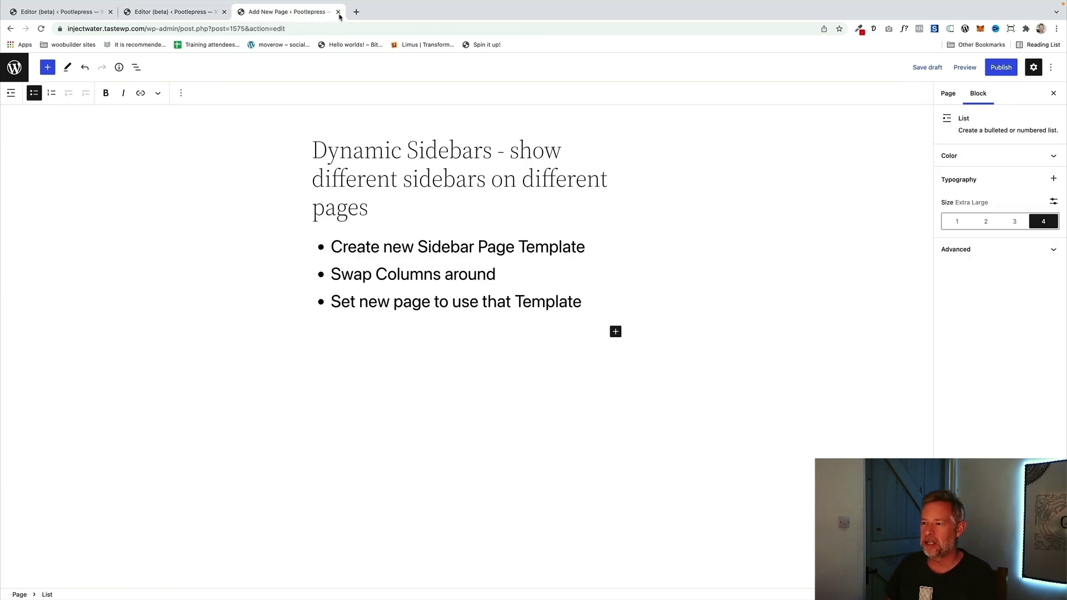
{"action": "left_click", "coordinate": [13, 69]}
{"action": "left_click", "coordinate": [557, 215]}
{"action": "mouse_move", "coordinate": [137, 61]}
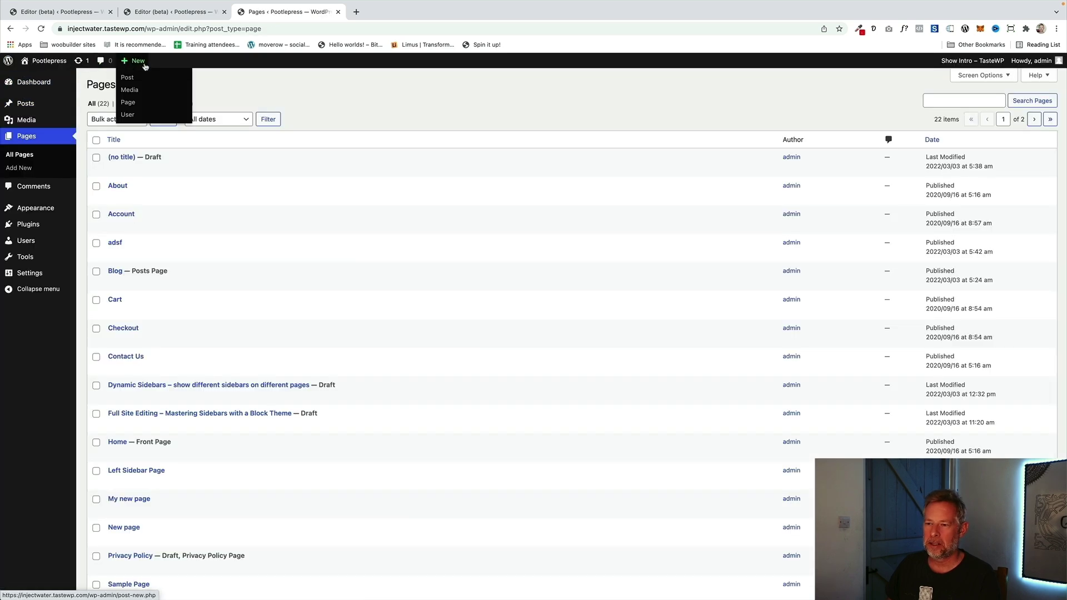
{"action": "left_click", "coordinate": [140, 103]}
{"action": "type", "text": "MEt"}
{"action": "key", "text": "BackSpace"}
{"action": "type", "text": "et the team"}
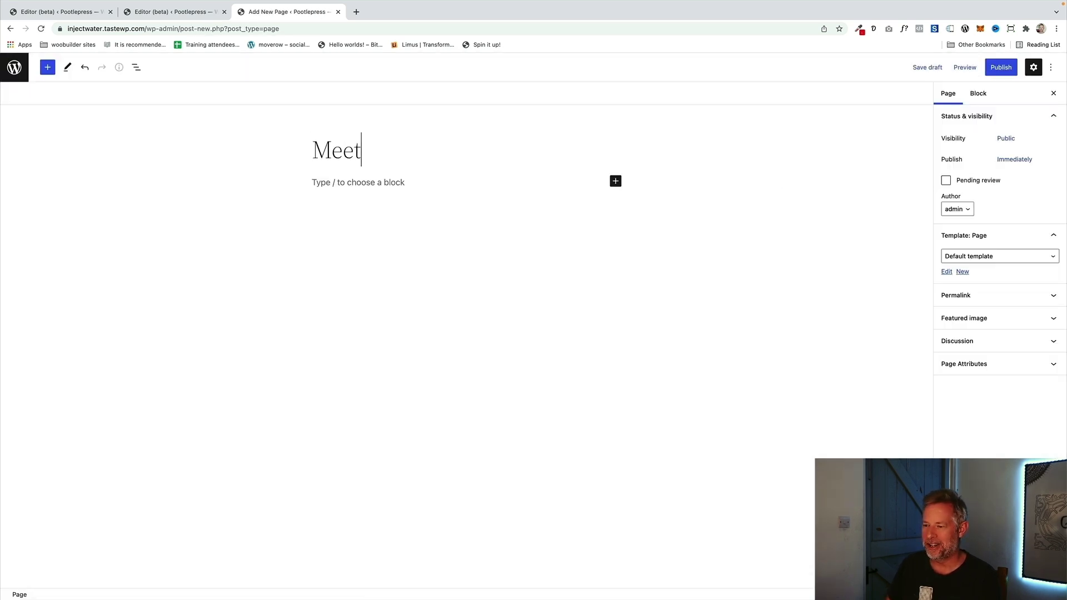
Fill the body of the "Meet the team" page with several copied paragraphs of Latin placeholder text
{"action": "left_click", "coordinate": [875, 30]}
{"action": "left_click", "coordinate": [762, 62]}
{"action": "left_click", "coordinate": [410, 184]}
{"action": "key", "text": "ctrl+v"}
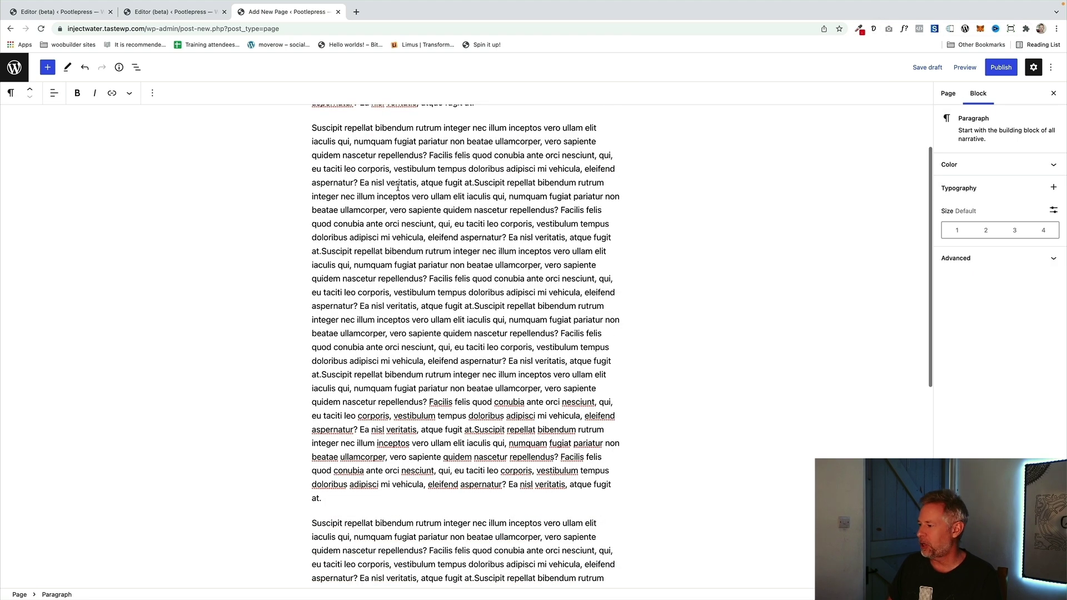
Assign the Left Sidebar Page template to the "Meet the team" page, publish it and open the live page
{"action": "left_click", "coordinate": [948, 94]}
{"action": "left_click", "coordinate": [978, 259]}
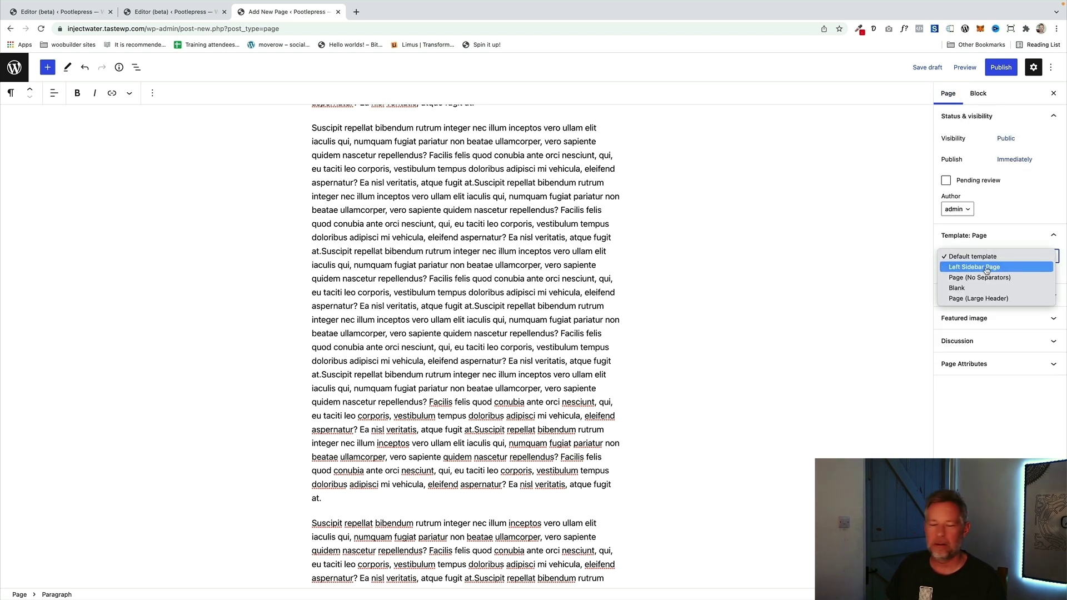
{"action": "left_click", "coordinate": [986, 270]}
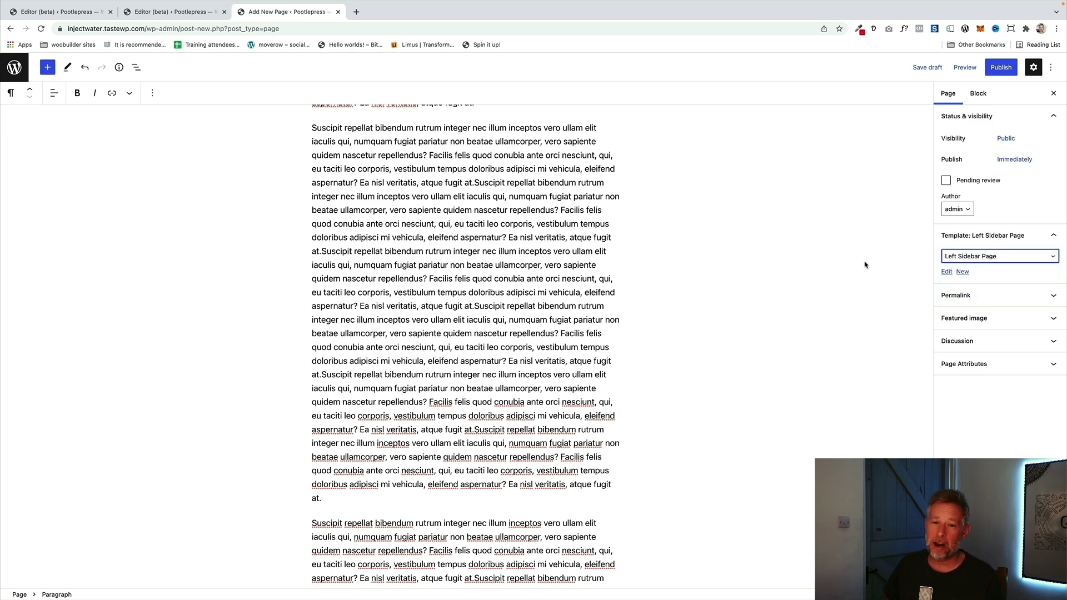
{"action": "scroll", "coordinate": [865, 265], "scroll_direction": "up", "scroll_amount": 5}
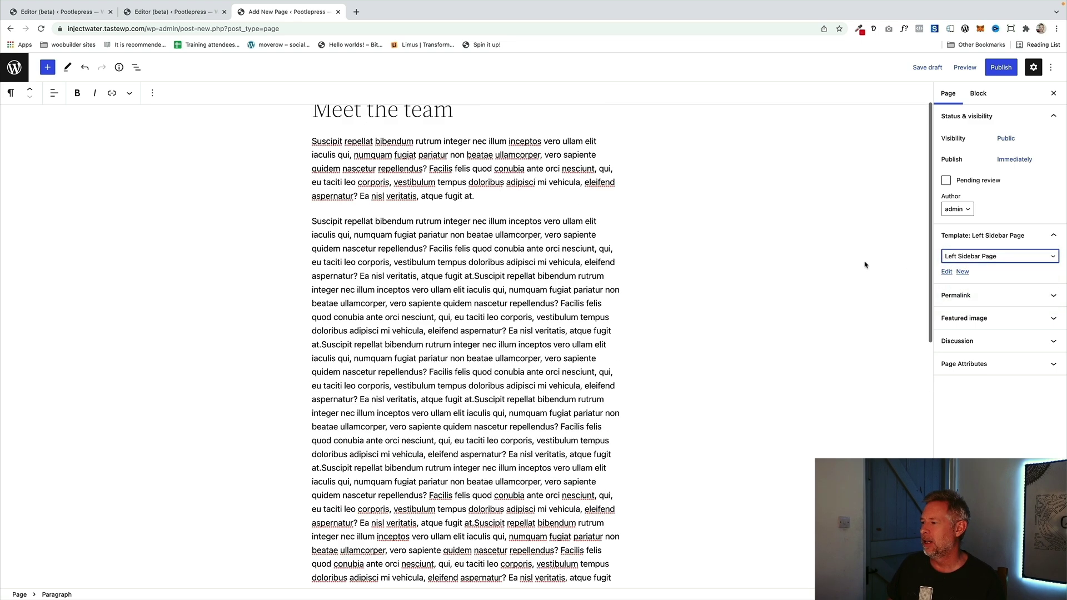
{"action": "left_click", "coordinate": [1001, 68]}
{"action": "left_click", "coordinate": [997, 68]}
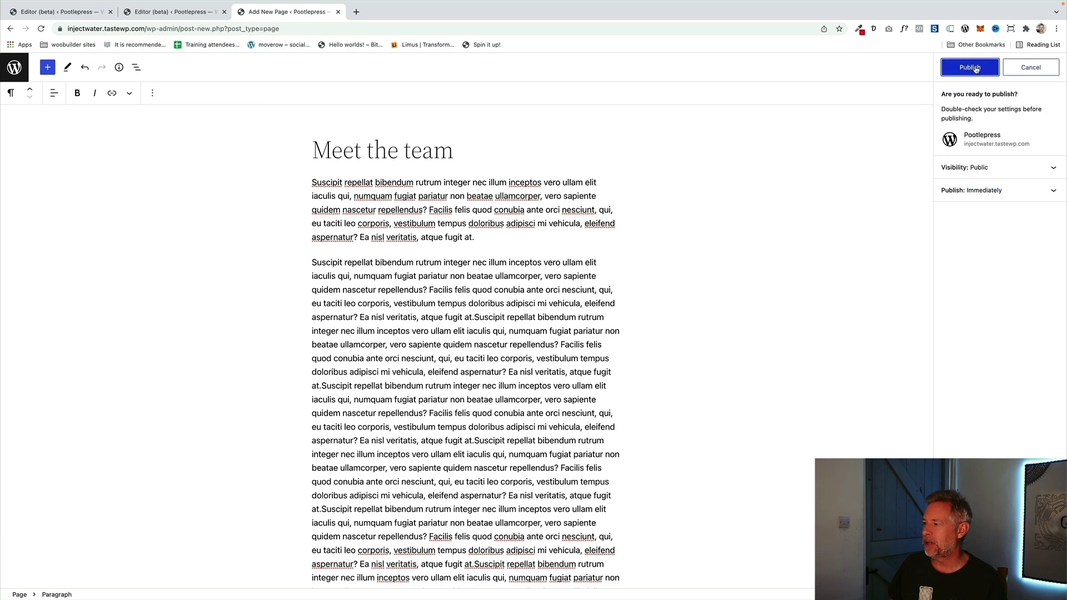
{"action": "left_click", "coordinate": [95, 570]}
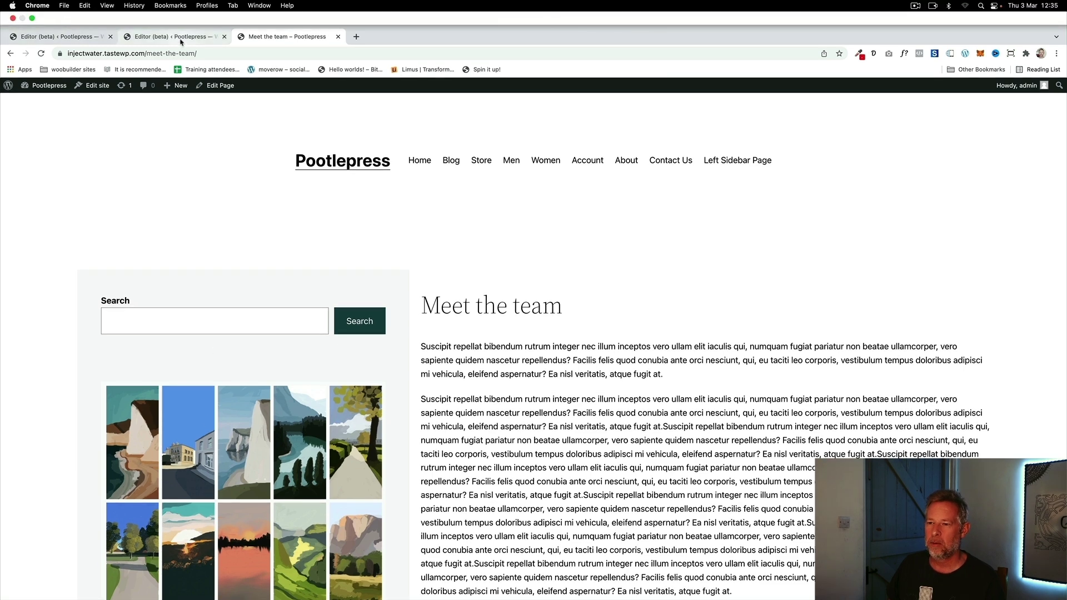
Return to the Left Sidebar Page template and delete the picture grid from its sidebar column
{"action": "left_click", "coordinate": [172, 34]}
{"action": "scroll", "coordinate": [348, 393], "scroll_direction": "down", "scroll_amount": 3}
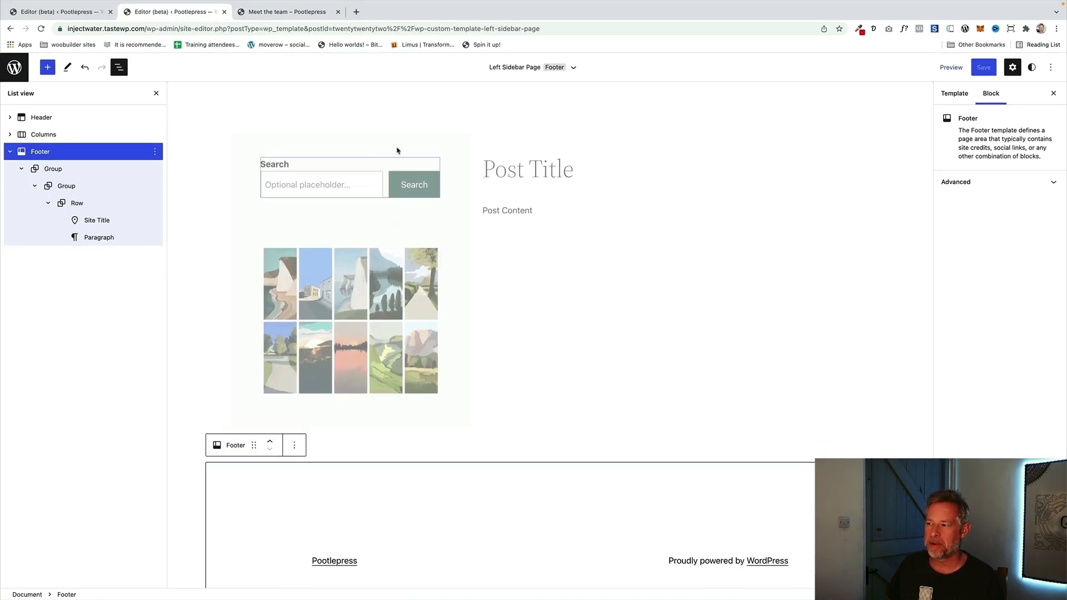
{"action": "left_click", "coordinate": [345, 289]}
{"action": "key", "text": "Delete"}
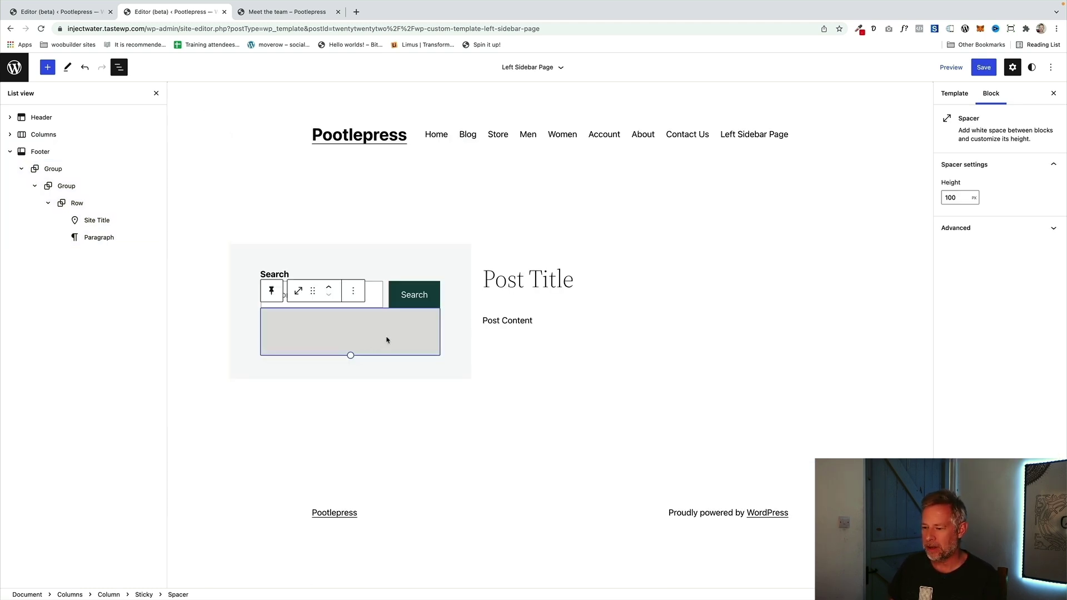
Insert a paragraph after the sidebar's Spacer with the placeholder text starting "Suscipit repellat bibendum rutrum integer", and save the template
{"action": "left_click", "coordinate": [353, 290]}
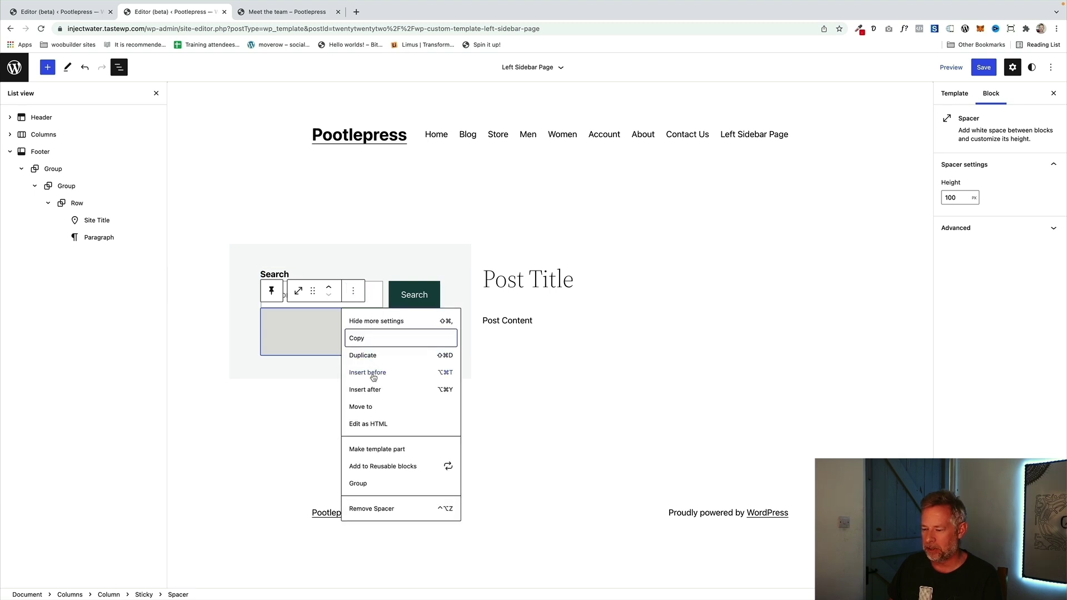
{"action": "left_click", "coordinate": [368, 390]}
{"action": "type", "text": "Suscipit repellat bibendum rutrum integer nec illum inceptos vero ullam elit iaculis qui, numquam fugiat pariatur non beatae ullamcorper, vero sapiente quidem nascetur repellendus? Facilis felis quod conubia ante orci nesciunt, qui, eu taciti leo corporis, vestibulum tempus doloribus adipisci mi vehicula, eleifend aspernatur? Ea nisl veritatis, atque fugit at."}
{"action": "left_click", "coordinate": [984, 67]}
{"action": "left_click", "coordinate": [999, 66]}
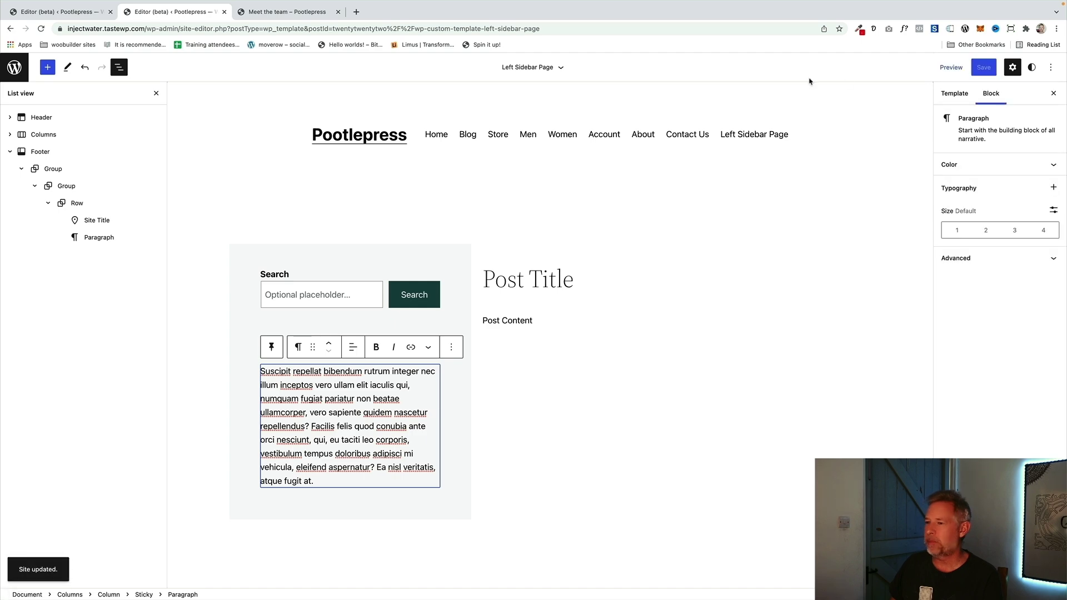
Reload the live "Meet the team" page and compare its sidebar with the one on the About page
{"action": "left_click", "coordinate": [295, 11]}
{"action": "key", "text": "super+r"}
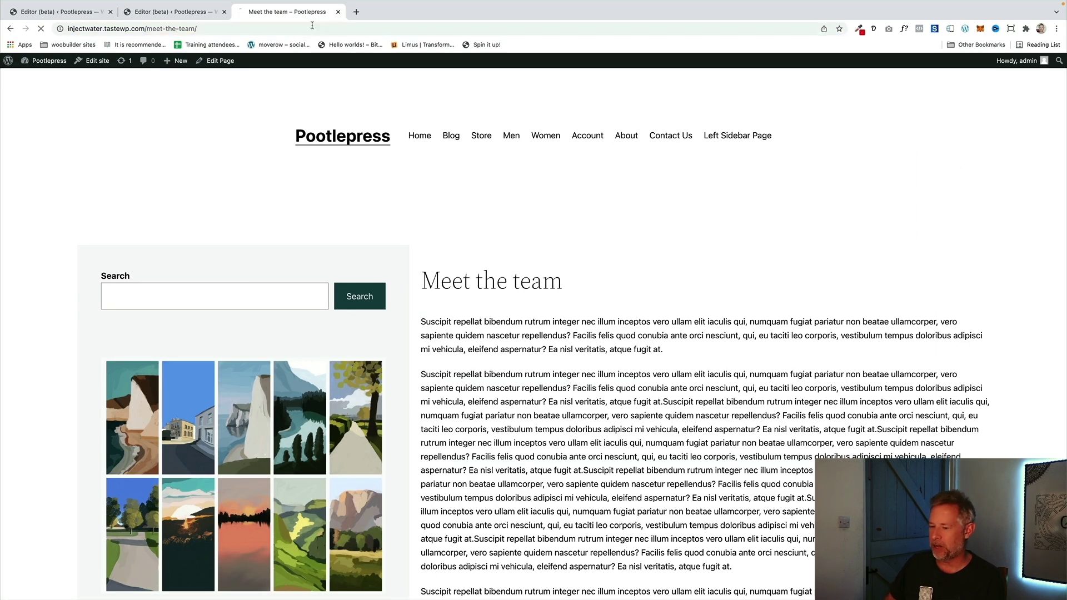
{"action": "scroll", "coordinate": [281, 357], "scroll_direction": "down", "scroll_amount": 1}
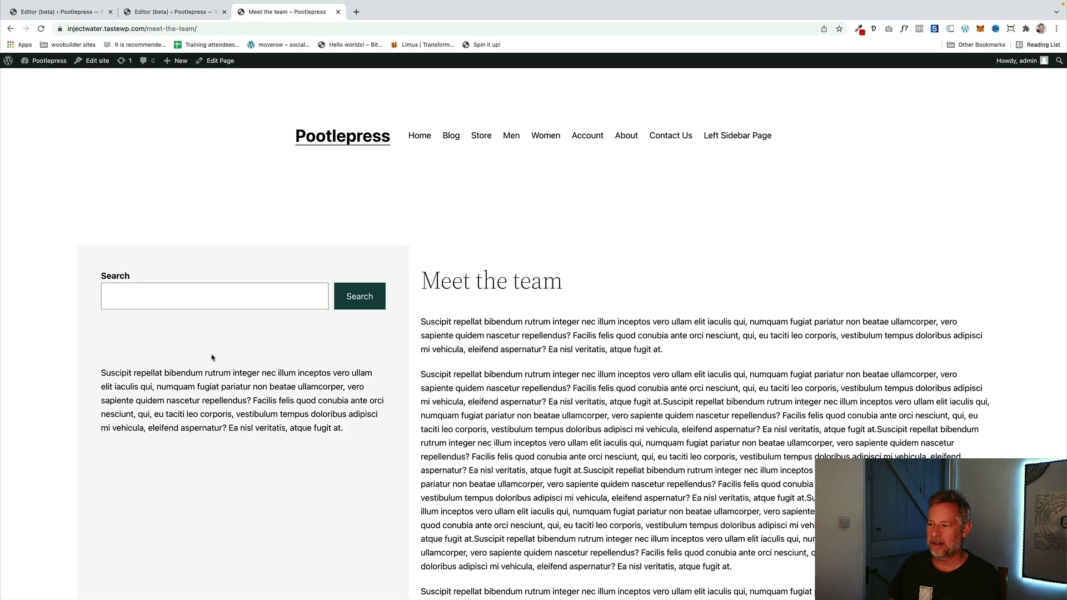
{"action": "left_click", "coordinate": [619, 139]}
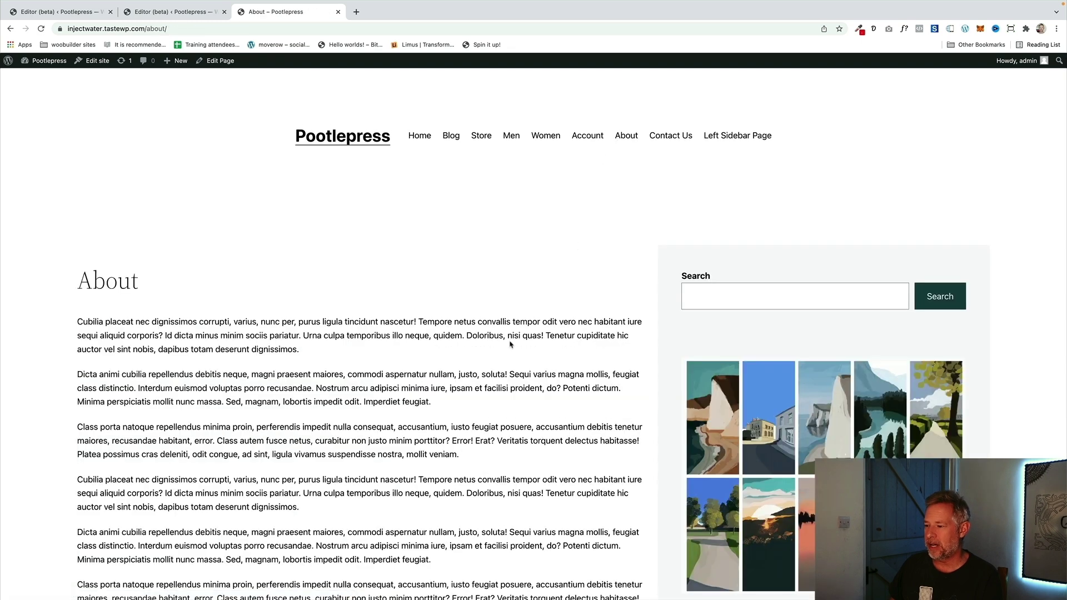
{"action": "scroll", "coordinate": [510, 345], "scroll_direction": "down", "scroll_amount": 2}
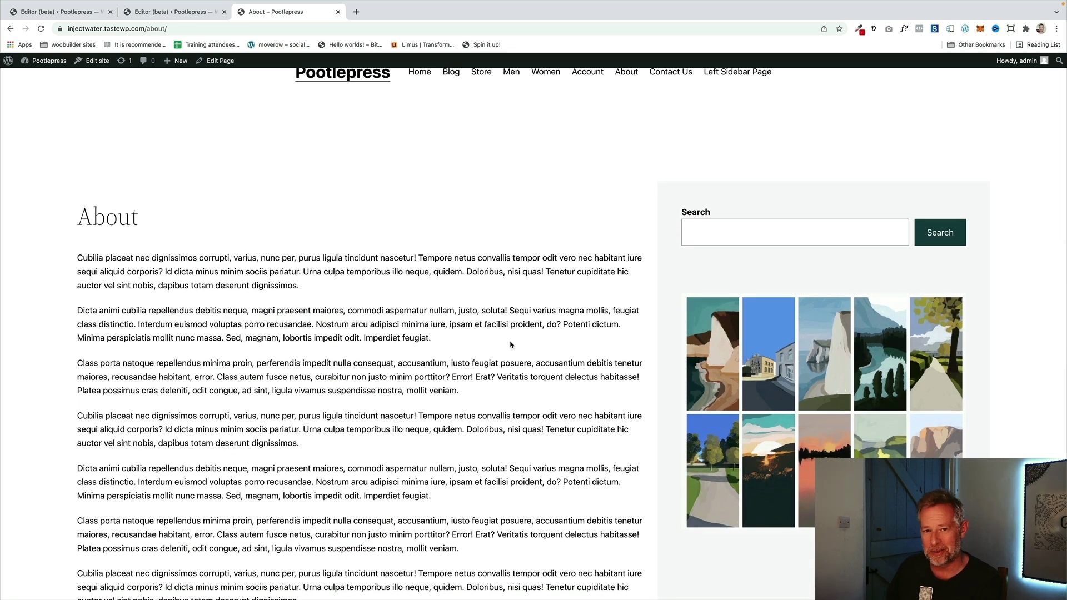